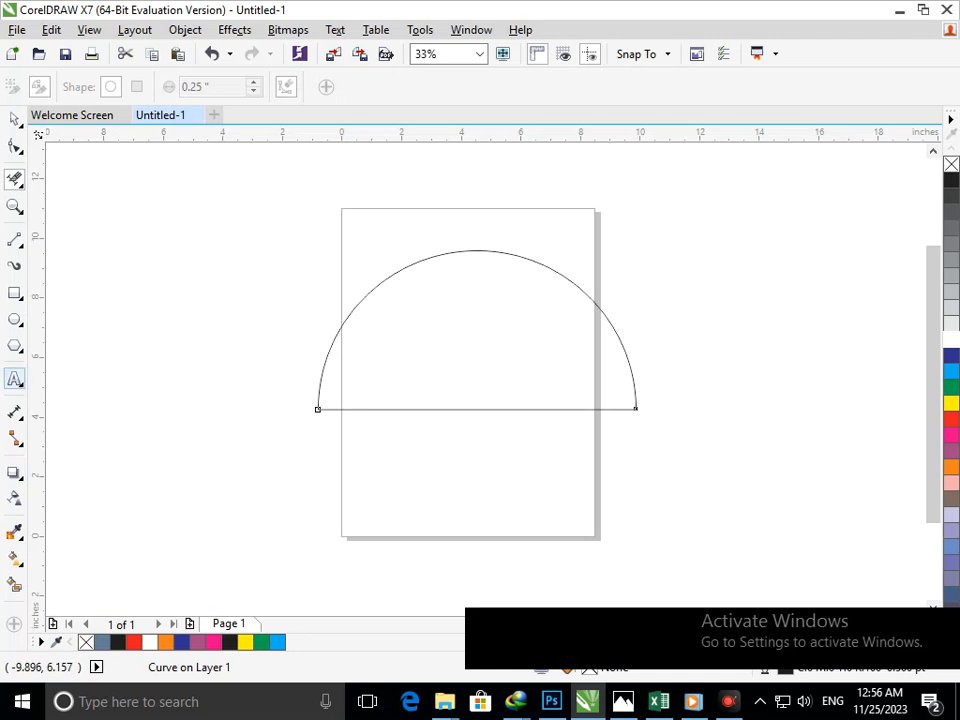
# Add the letter A as Arial artistic text on the empty area beside the page
pyautogui.click(153, 336)
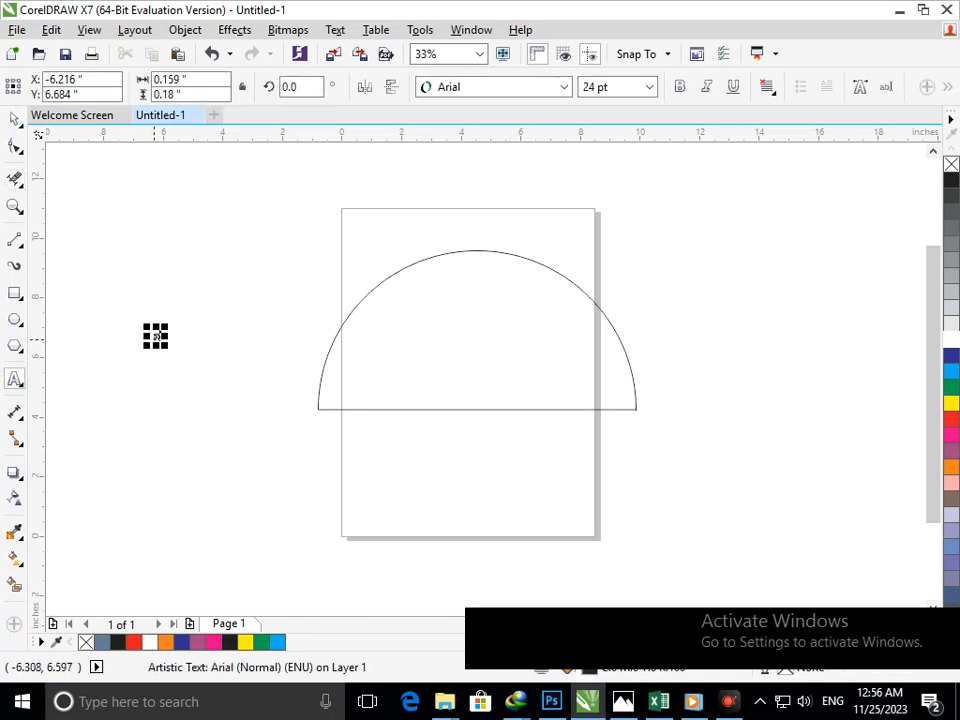
pyautogui.write('a')
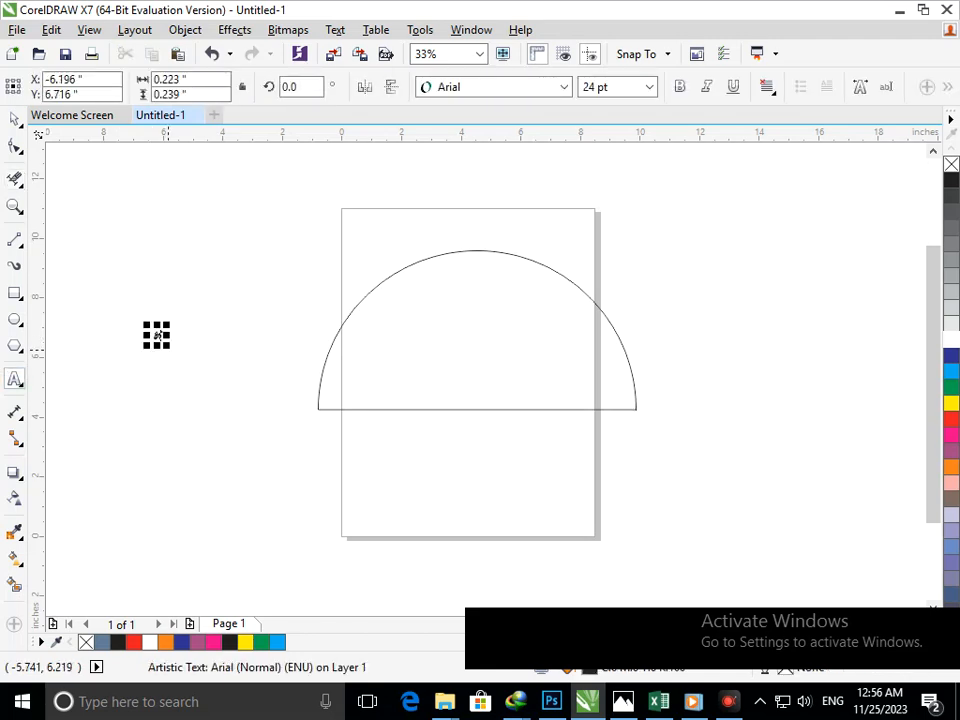
pyautogui.moveTo(161, 349); pyautogui.dragTo(222, 449)
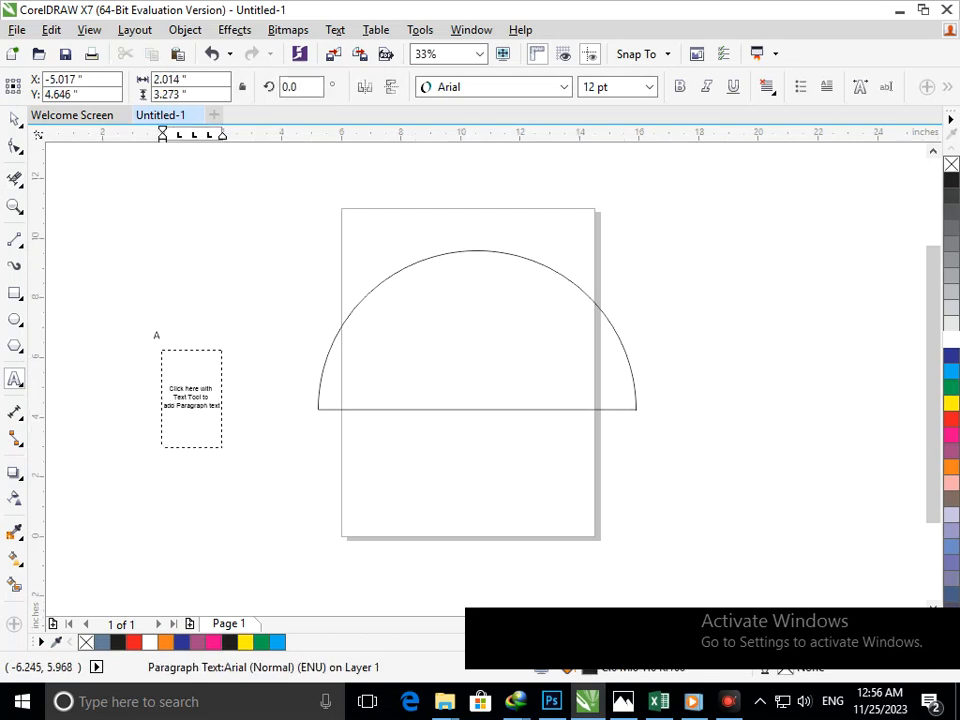
pyautogui.hotkey('ctrl', 'z')
# Enlarge the letter A to about 7.8 by 8.3 inches and place it over the semicircle
pyautogui.click(158, 336)
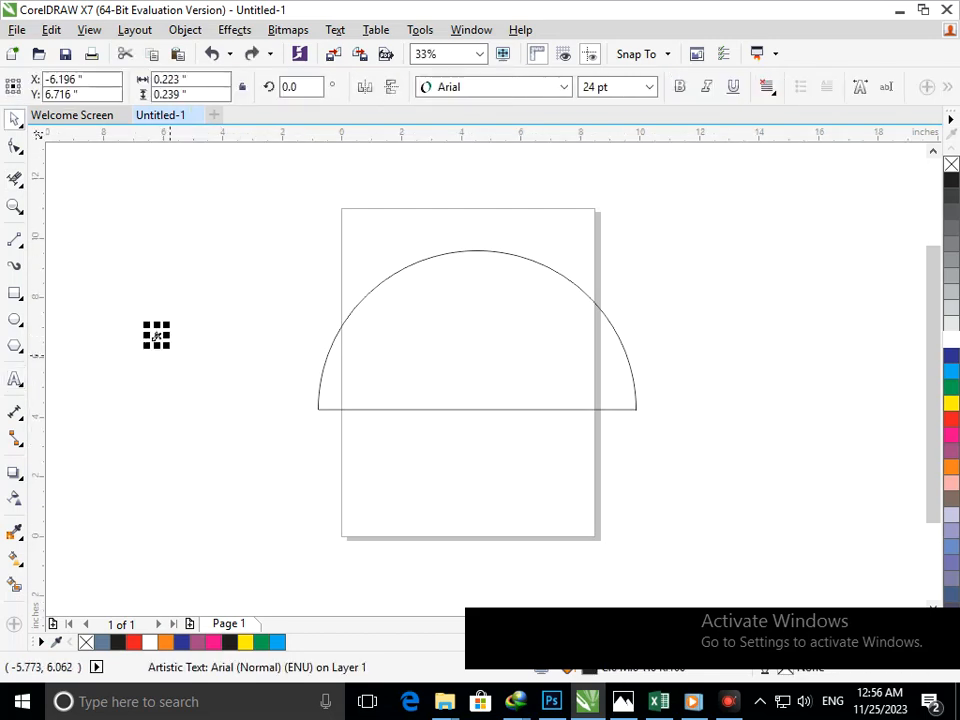
pyautogui.moveTo(168, 347); pyautogui.dragTo(281, 550)
pyautogui.moveTo(243, 450); pyautogui.dragTo(572, 444)
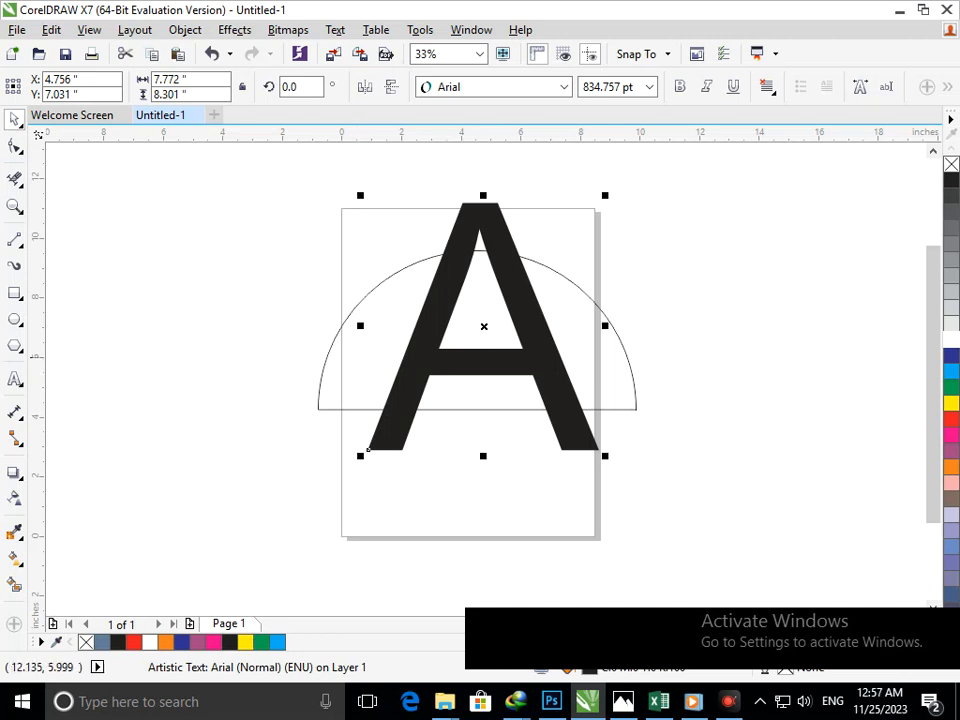
# Convert the A to curves and remove its crossbar by moving the lower crossbar nodes onto the upper ones
pyautogui.hotkey('ctrl', 'q')
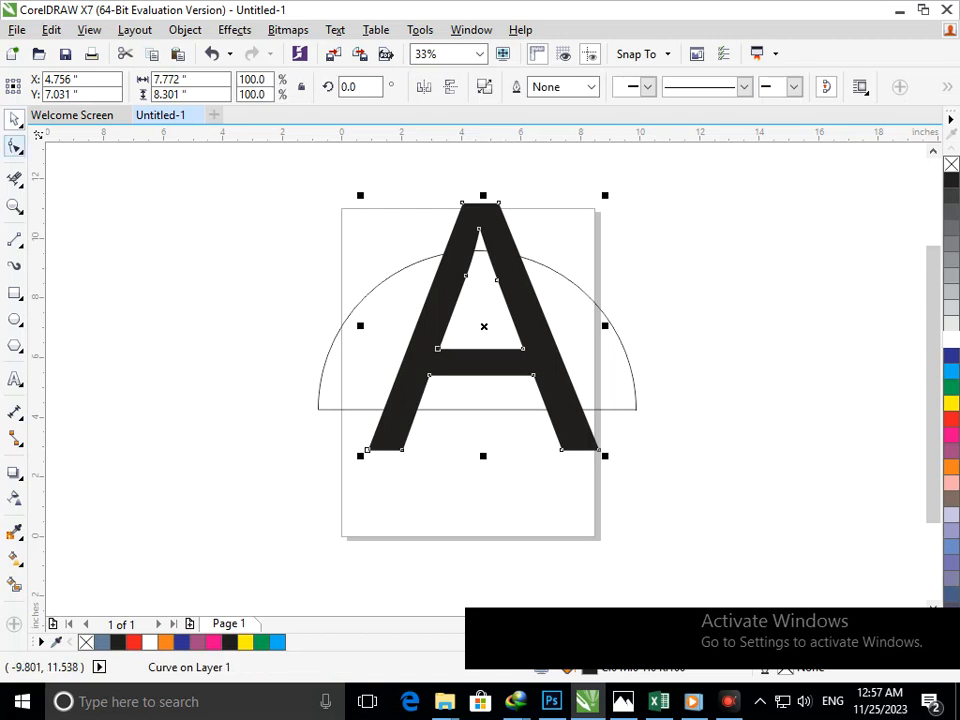
pyautogui.press('F10')
pyautogui.moveTo(429, 376); pyautogui.dragTo(440, 344)
pyautogui.moveTo(532, 375); pyautogui.dragTo(521, 343)
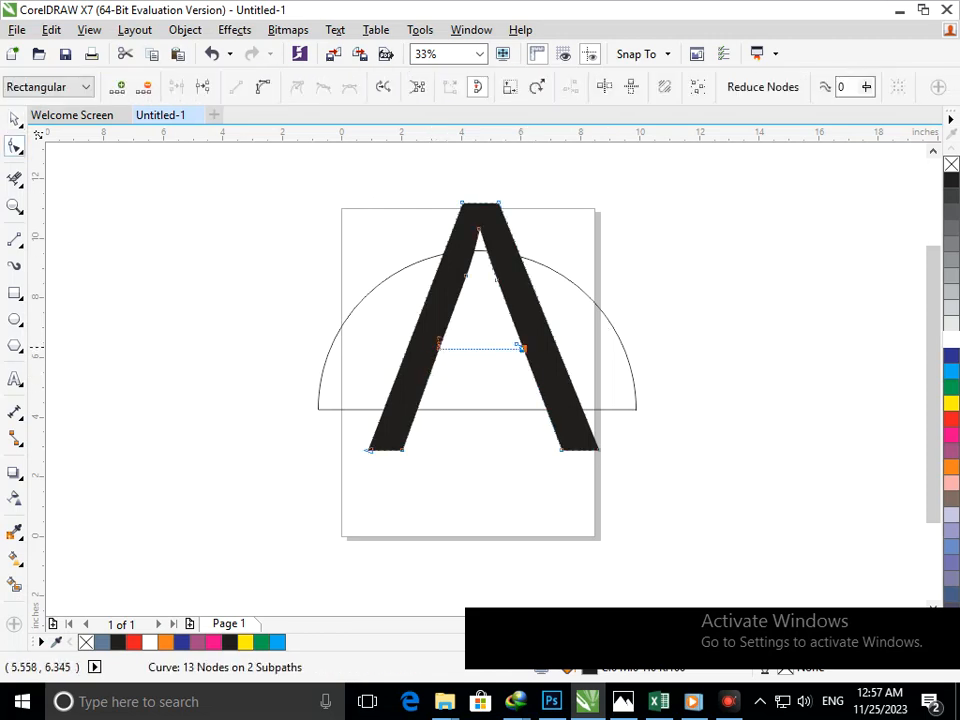
pyautogui.click(15, 179)
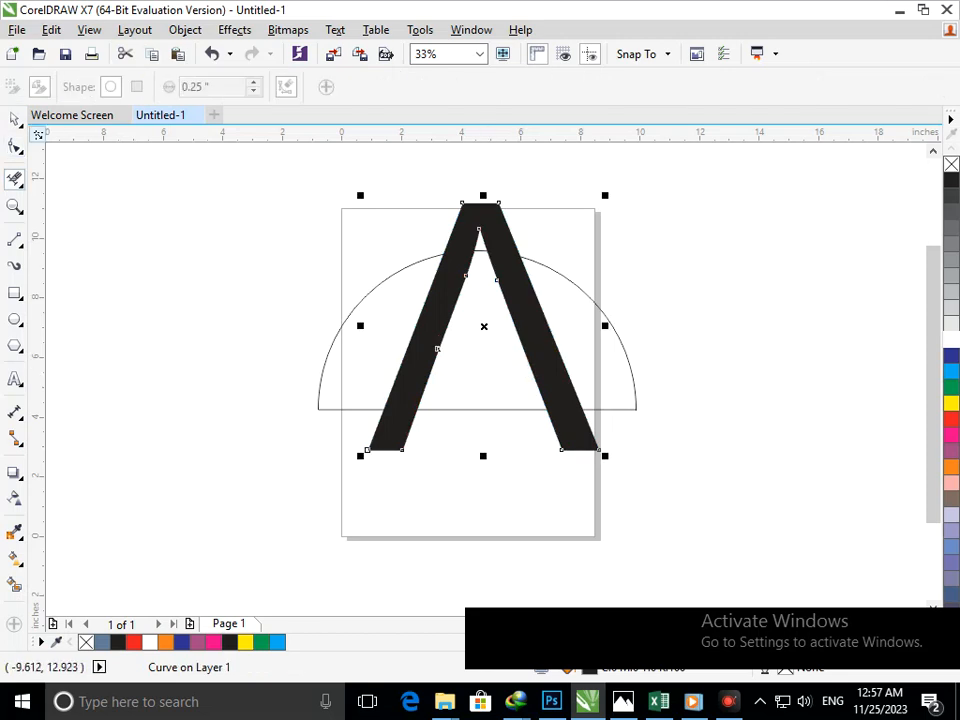
pyautogui.click(15, 119)
pyautogui.click(505, 498)
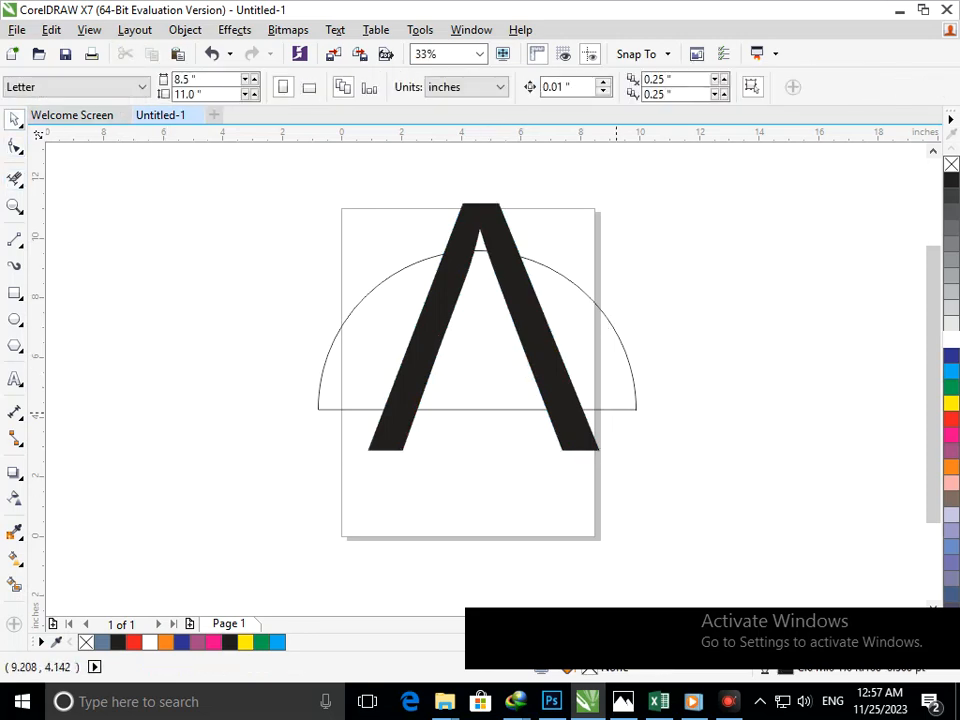
# Set the outline of the semicircle's arc and baseline to 24 pt and lower the shape, keeping it about 5.2 inches tall
pyautogui.click(616, 410)
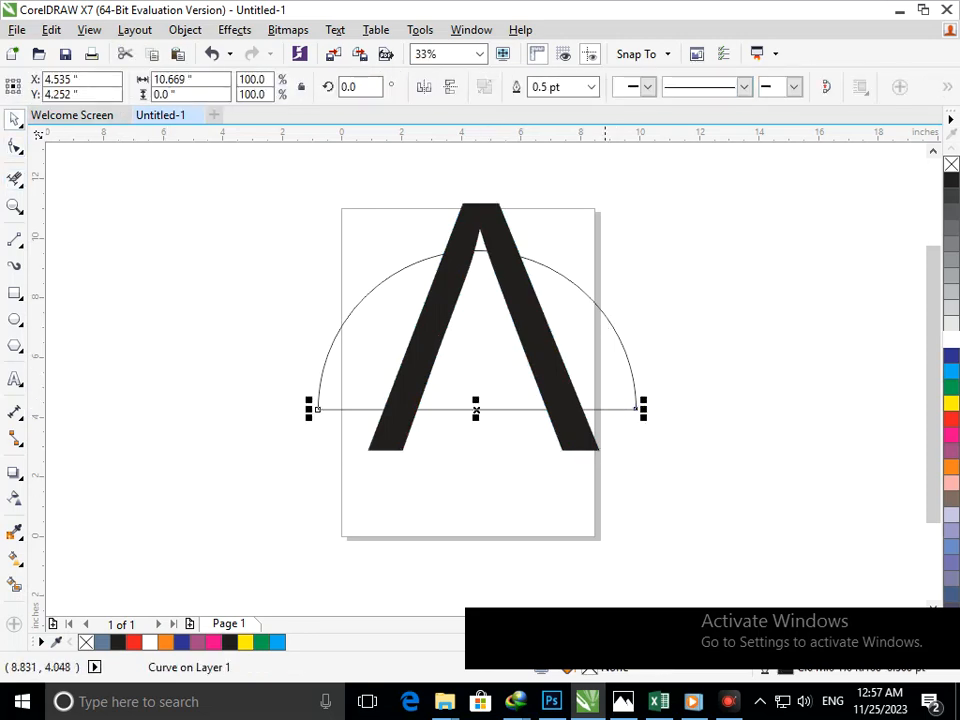
pyautogui.moveTo(605, 410); pyautogui.dragTo(605, 449)
pyautogui.hotkey('ctrl', 'z')
pyautogui.keyDown('shift'); pyautogui.click(631, 373); pyautogui.keyUp('shift')
pyautogui.click(783, 87)
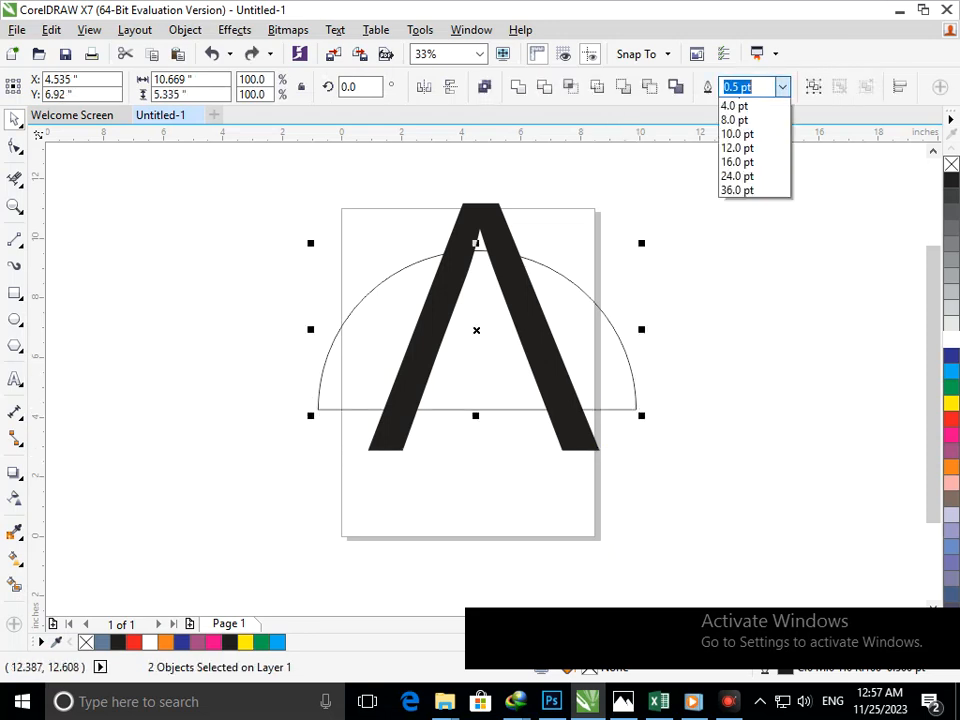
pyautogui.click(737, 288)
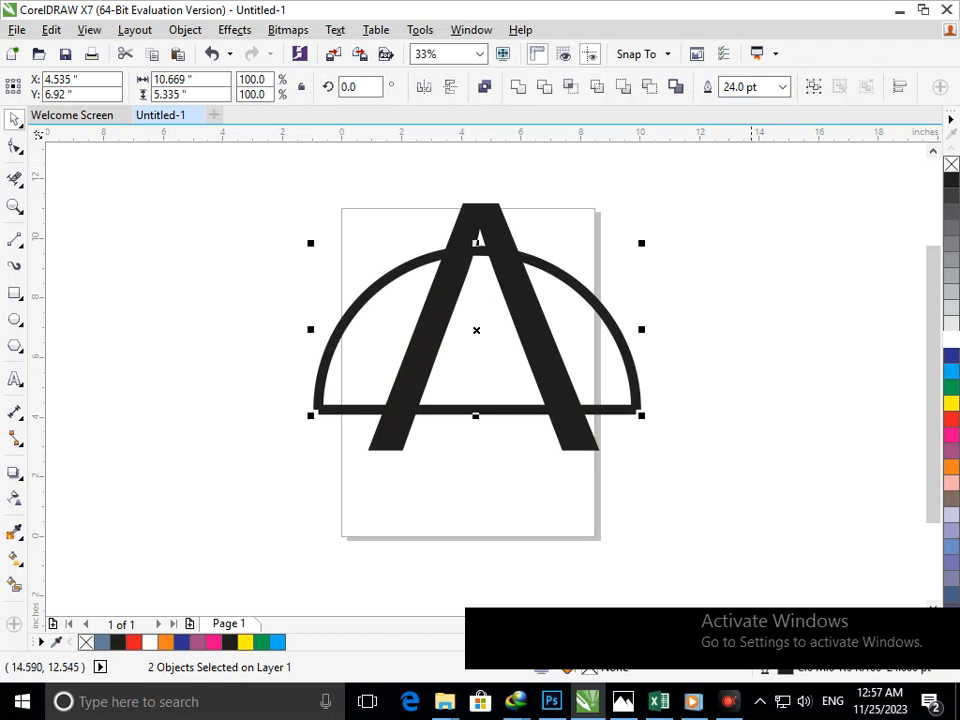
pyautogui.moveTo(476, 243); pyautogui.dragTo(476, 277)
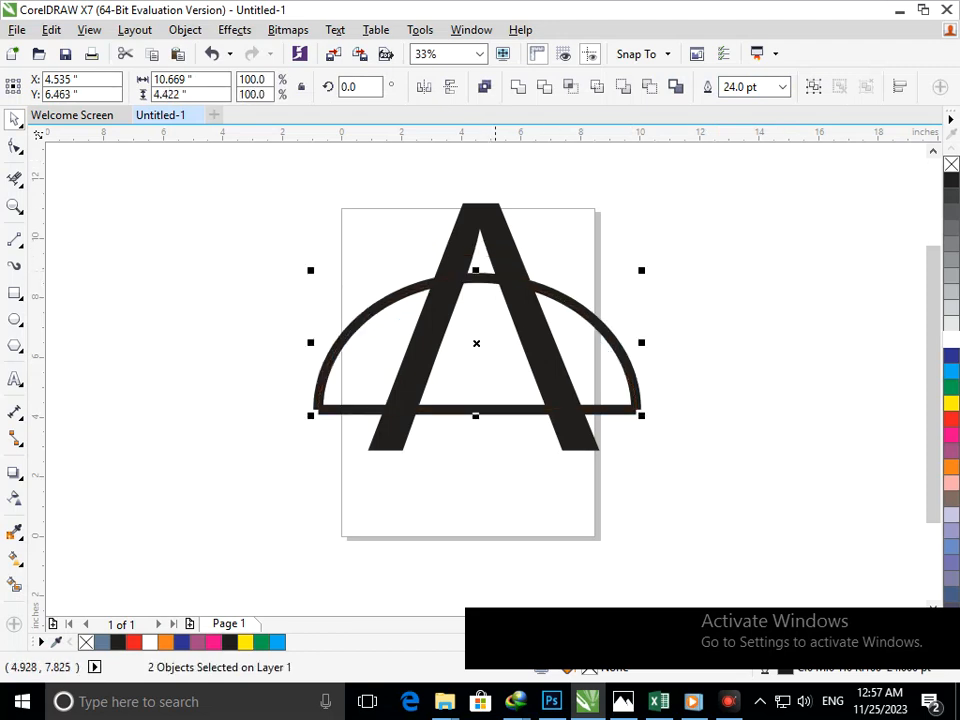
pyautogui.moveTo(476, 416); pyautogui.dragTo(467, 440)
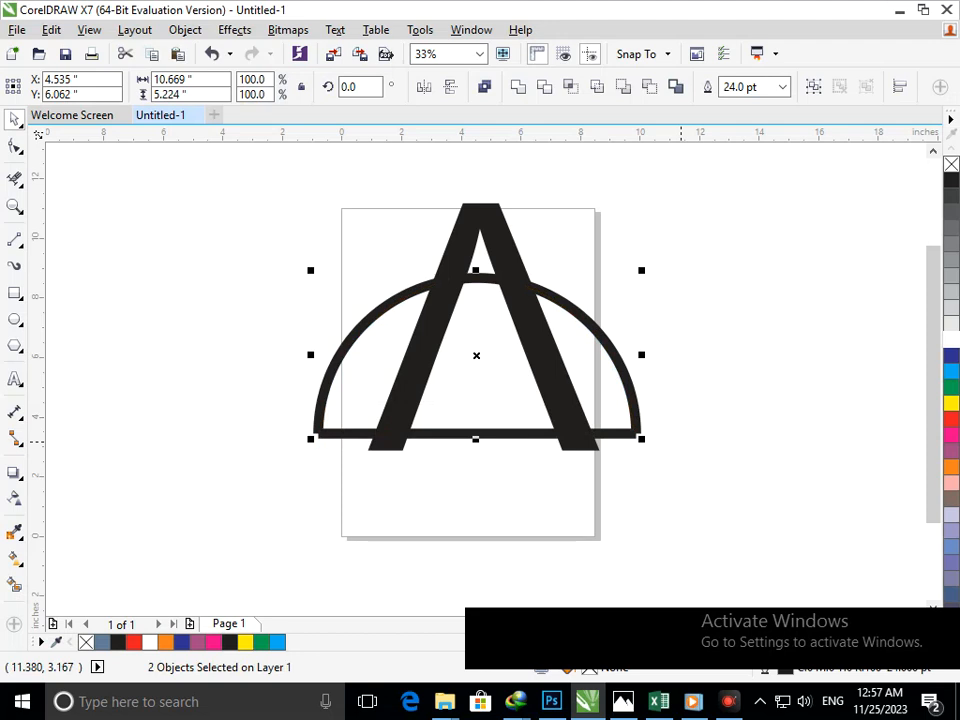
# Give the semicircle's outline rounded corners and round line caps, with Behind fill and Scale with object enabled
pyautogui.press('F12')
pyautogui.hotkey('alt', 'b')
pyautogui.hotkey('alt', 'j')
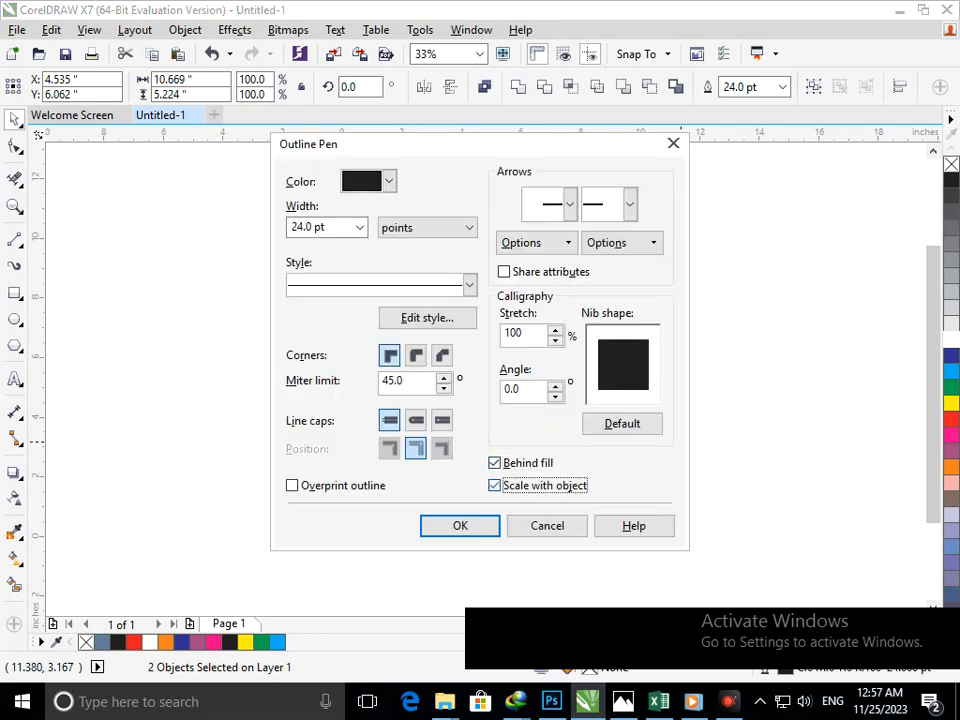
pyautogui.click(416, 356)
pyautogui.click(416, 421)
pyautogui.click(460, 526)
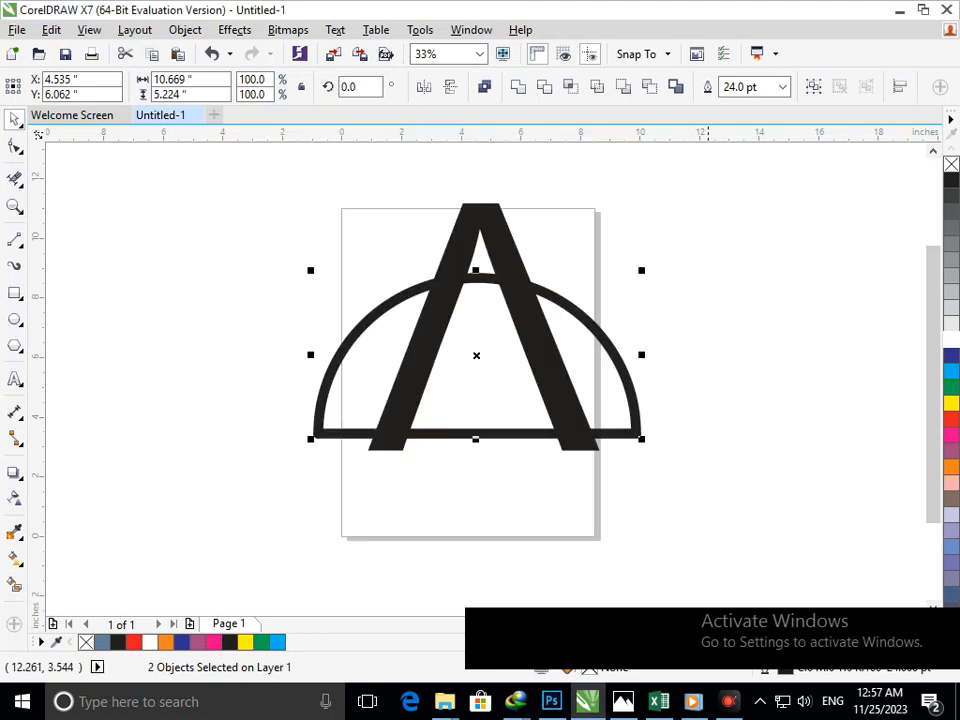
pyautogui.click(711, 456)
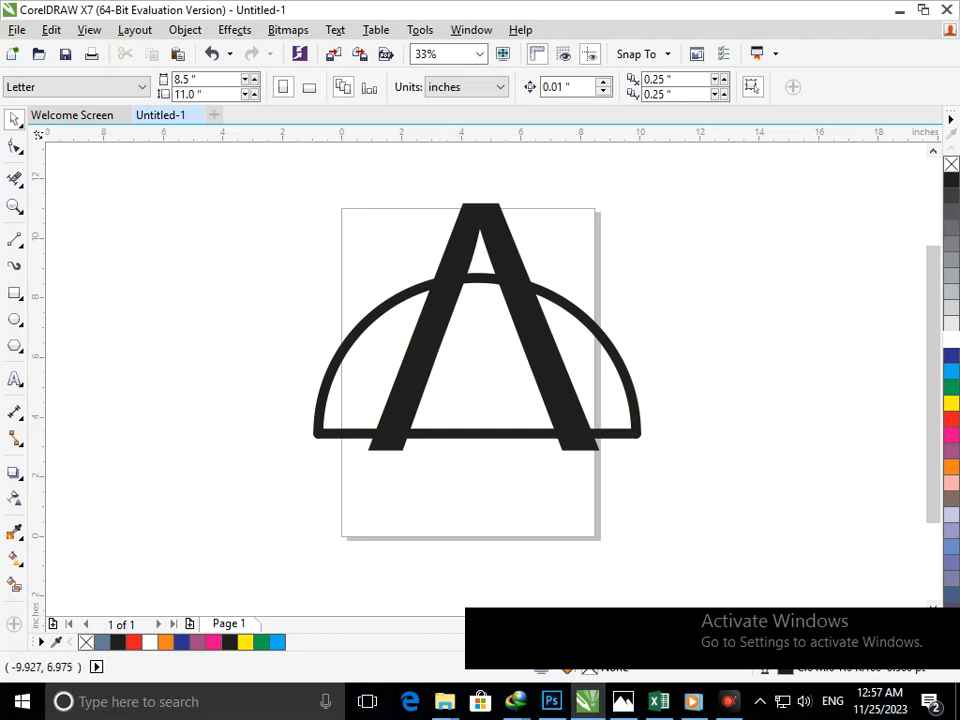
# Draw a rectangle about 4.8 by 3.8 inches between the legs of the A and convert it to curves
pyautogui.click(14, 292)
pyautogui.moveTo(416, 327); pyautogui.dragTo(562, 440)
pyautogui.hotkey('ctrl', 'q')
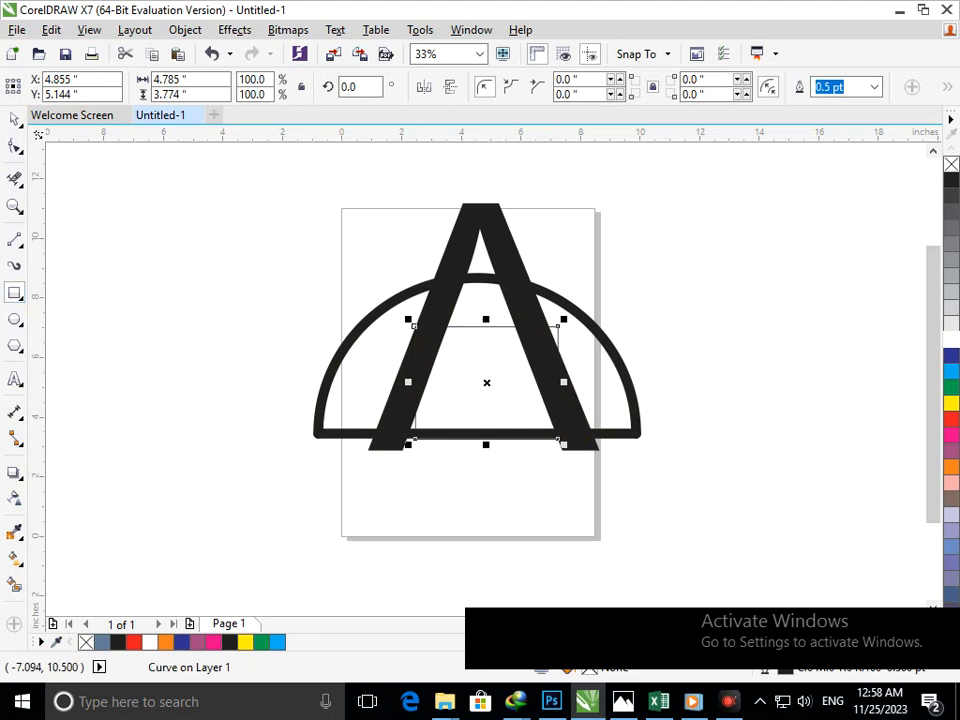
# Reshape the rectangle's nodes into a trapezoid that follows the inner edges of the legs, with its upper edge midway down
pyautogui.click(14, 146)
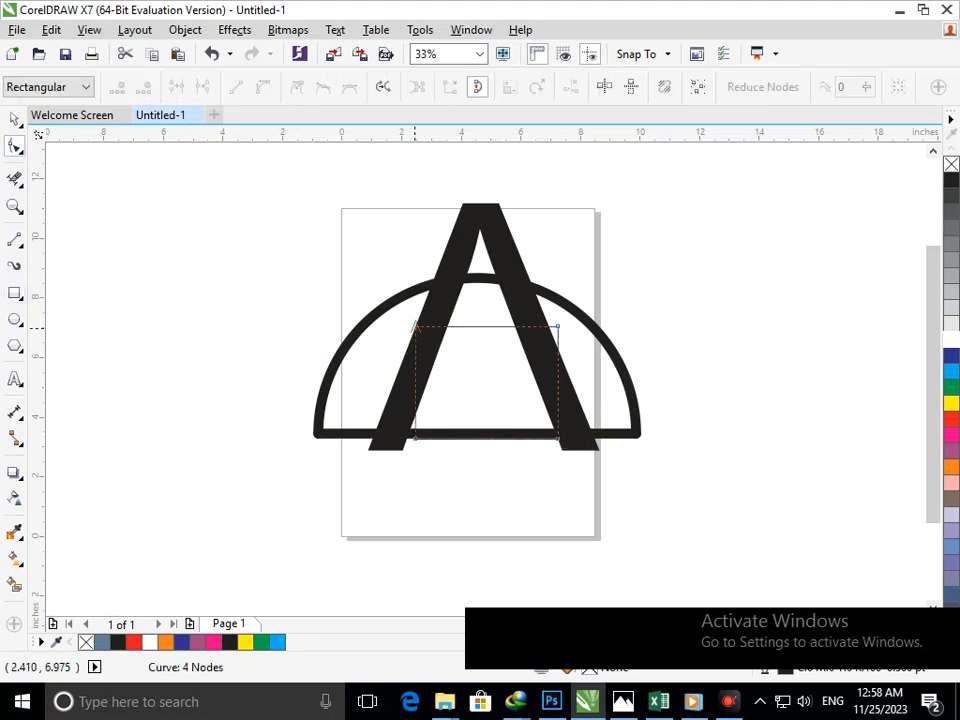
pyautogui.moveTo(413, 327); pyautogui.dragTo(439, 329)
pyautogui.moveTo(417, 441); pyautogui.dragTo(404, 436)
pyautogui.moveTo(557, 327); pyautogui.dragTo(514, 328)
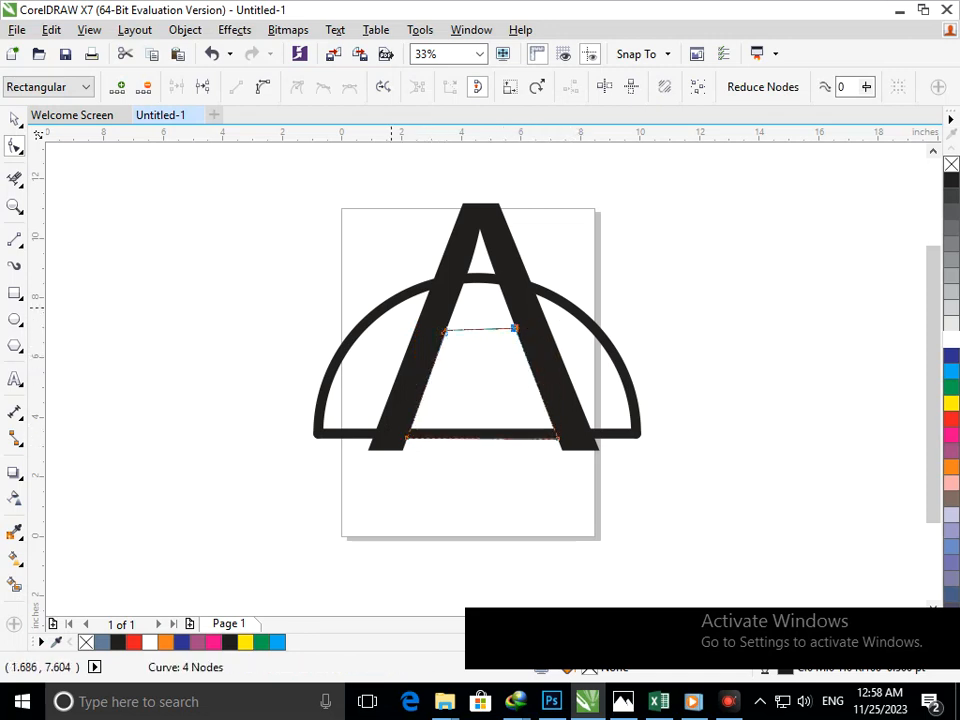
pyautogui.moveTo(515, 328); pyautogui.dragTo(528, 363)
pyautogui.moveTo(456, 366); pyautogui.dragTo(431, 362)
pyautogui.moveTo(503, 358); pyautogui.dragTo(527, 358)
pyautogui.click(512, 487)
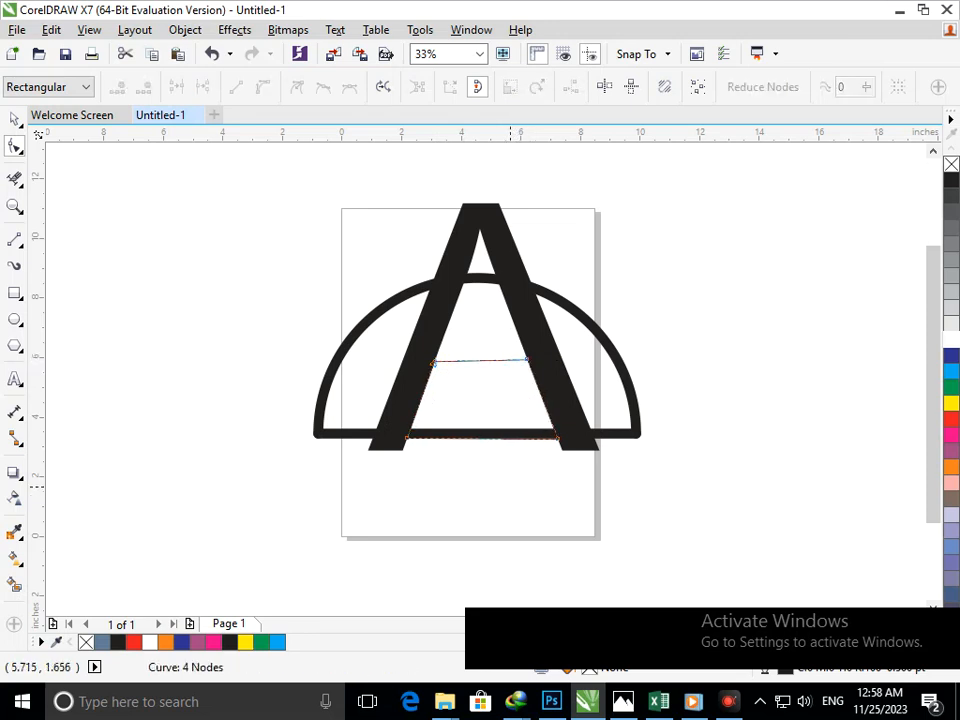
# Undo the removal of the baseline segment between the legs and apply Smart Fill in blue-grey to the trapezoid
pyautogui.click(14, 178)
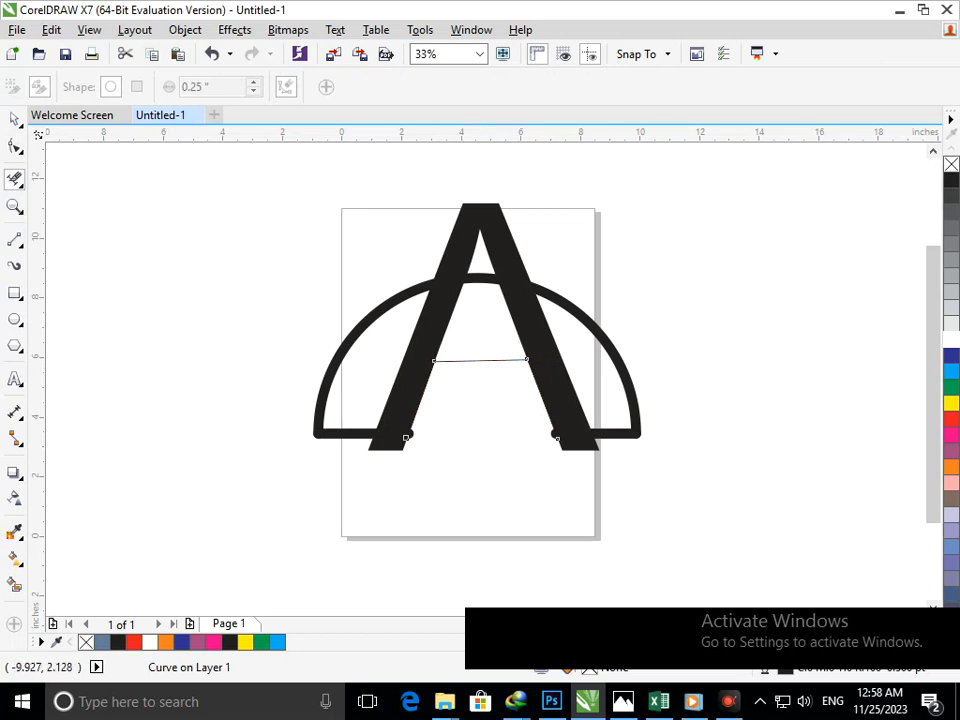
pyautogui.click(14, 584)
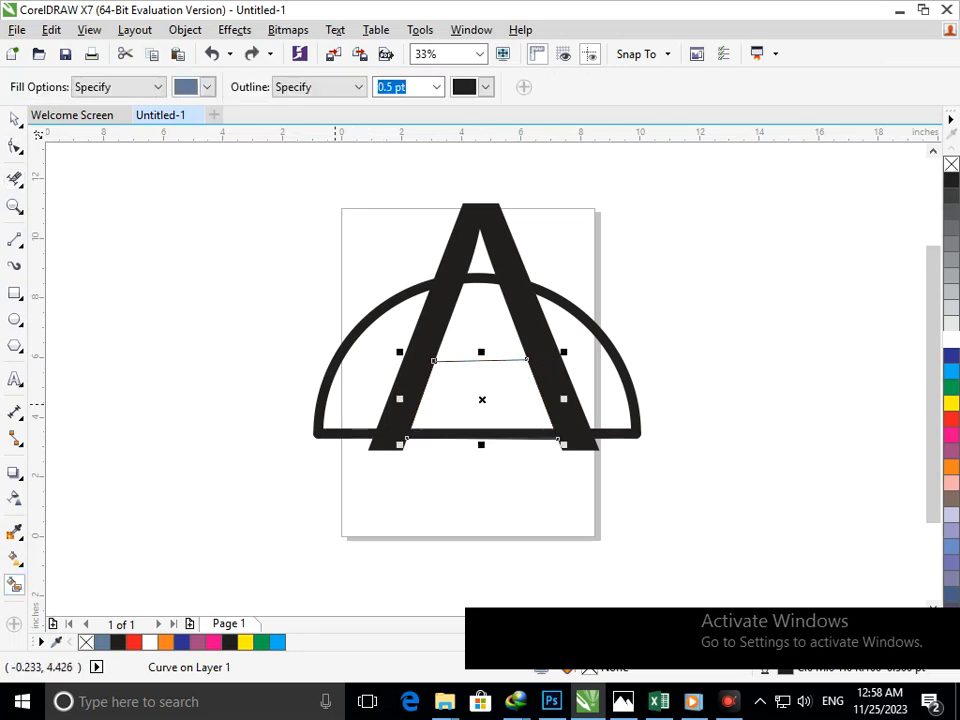
pyautogui.hotkey('ctrl', 'z')
pyautogui.click(480, 393)
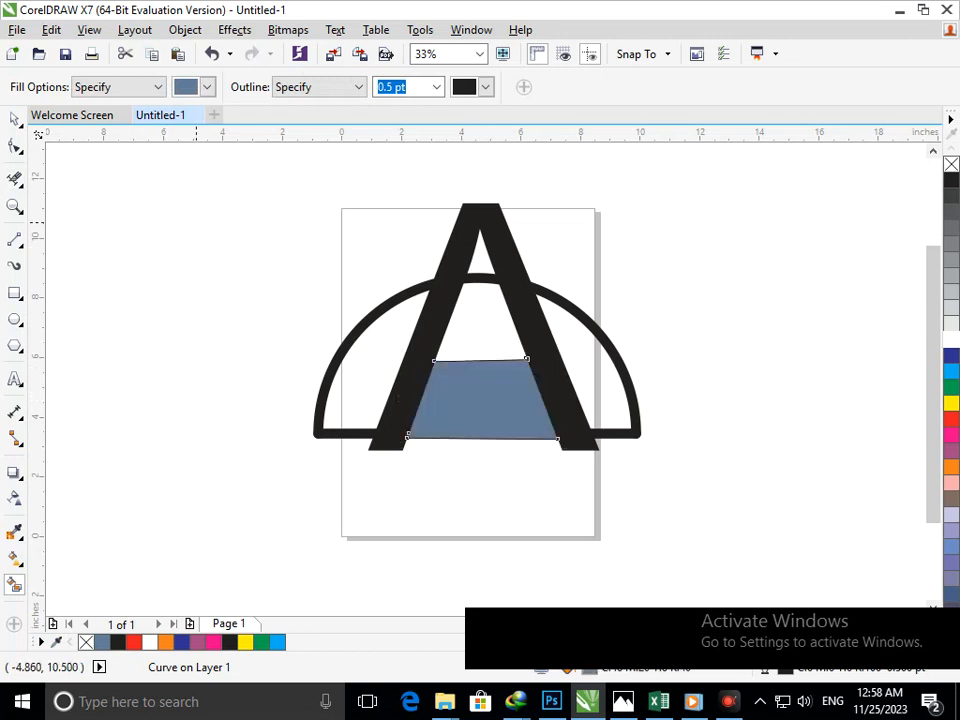
# Try Smart Fill outline widths of 16 pt, 24 pt and None
pyautogui.click(436, 87)
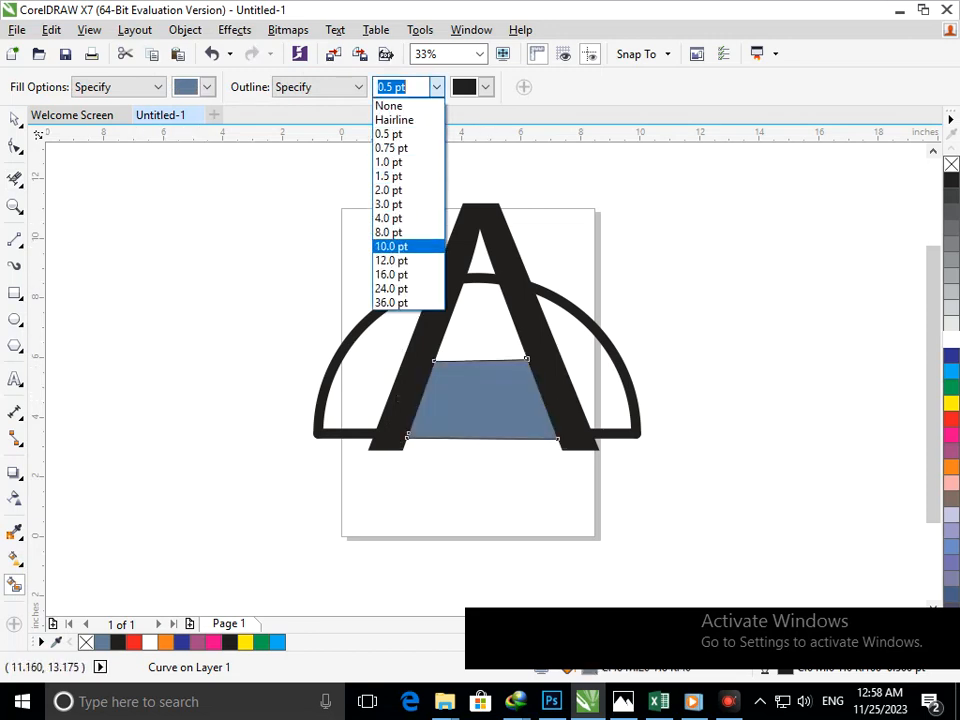
pyautogui.click(420, 274)
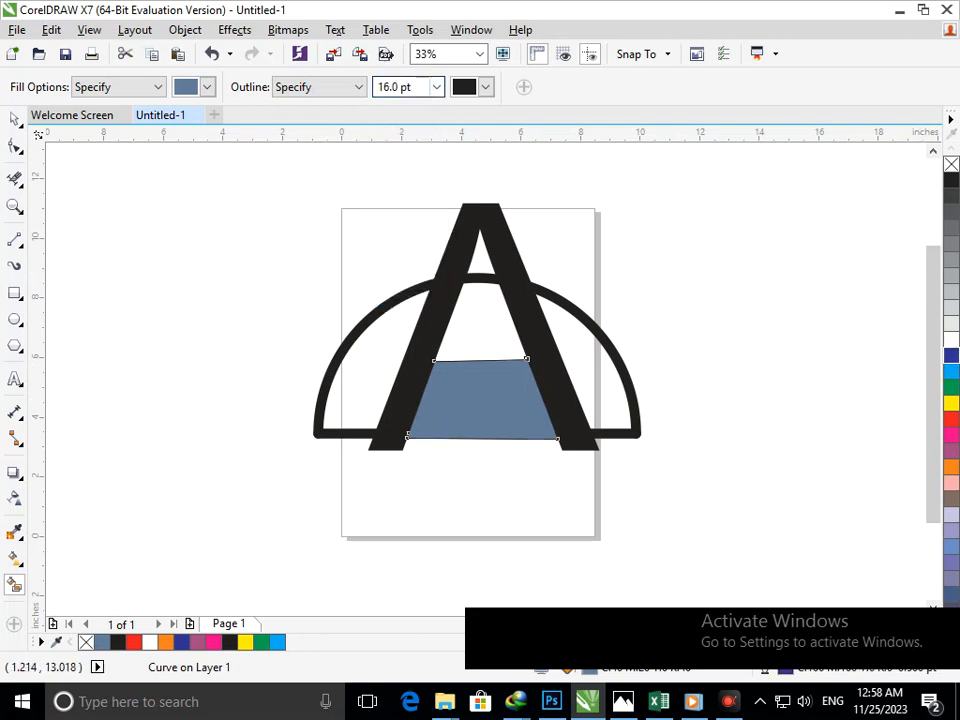
pyautogui.click(436, 87)
pyautogui.click(437, 287)
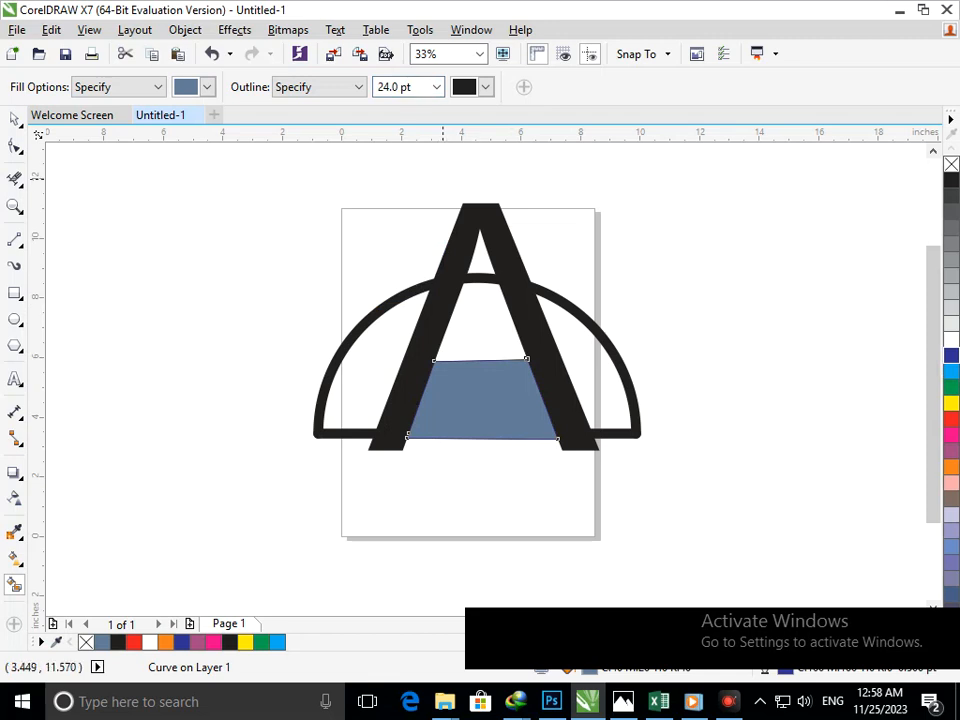
pyautogui.click(410, 87)
pyautogui.write('1')
pyautogui.press('Return')
pyautogui.scroll(4, 410, 87)
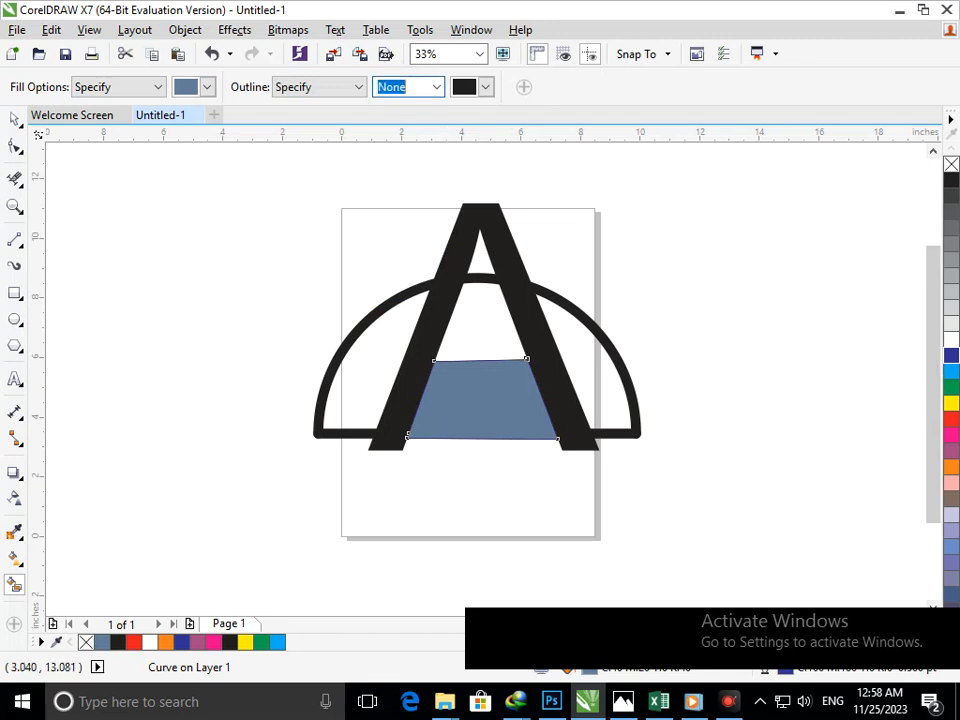
# Move the blue-grey filled shape off the trapezoid and delete it
pyautogui.click(14, 119)
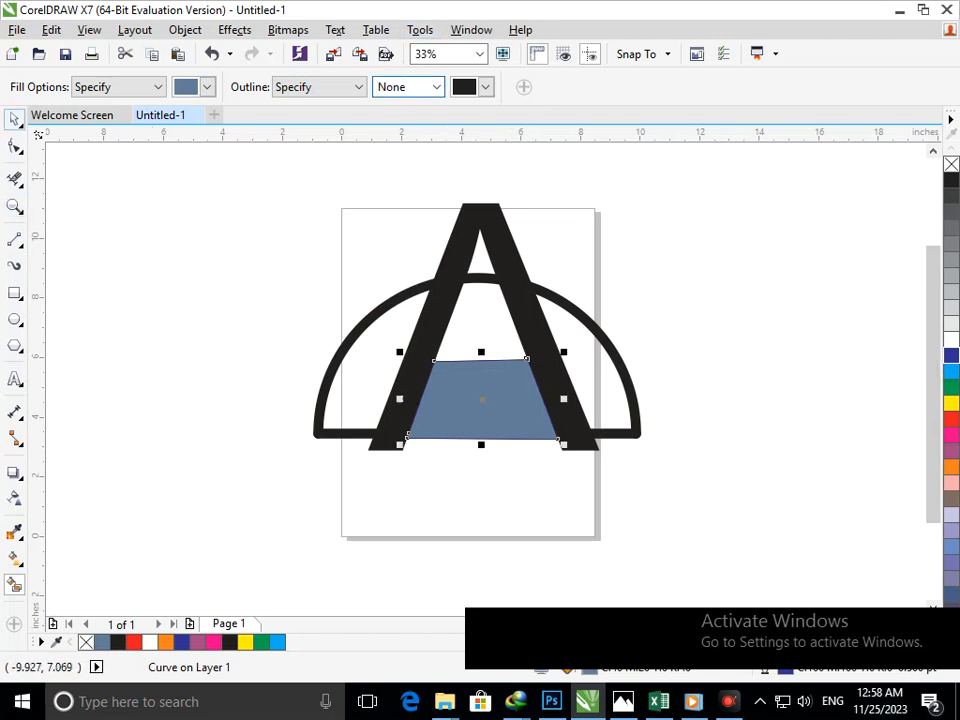
pyautogui.moveTo(464, 393); pyautogui.dragTo(416, 464)
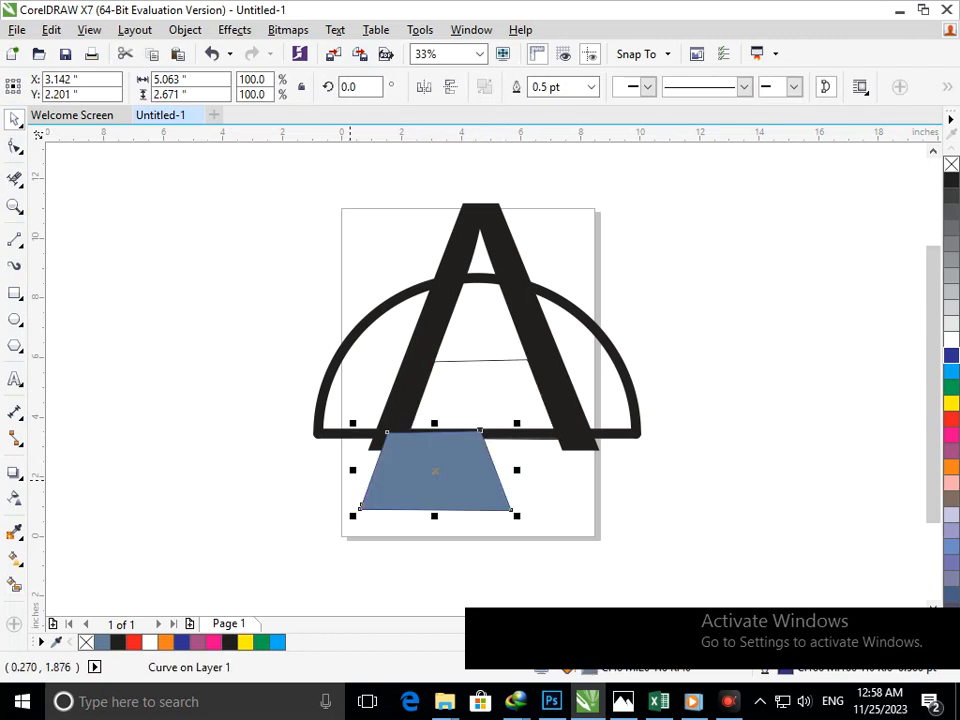
pyautogui.press('Delete')
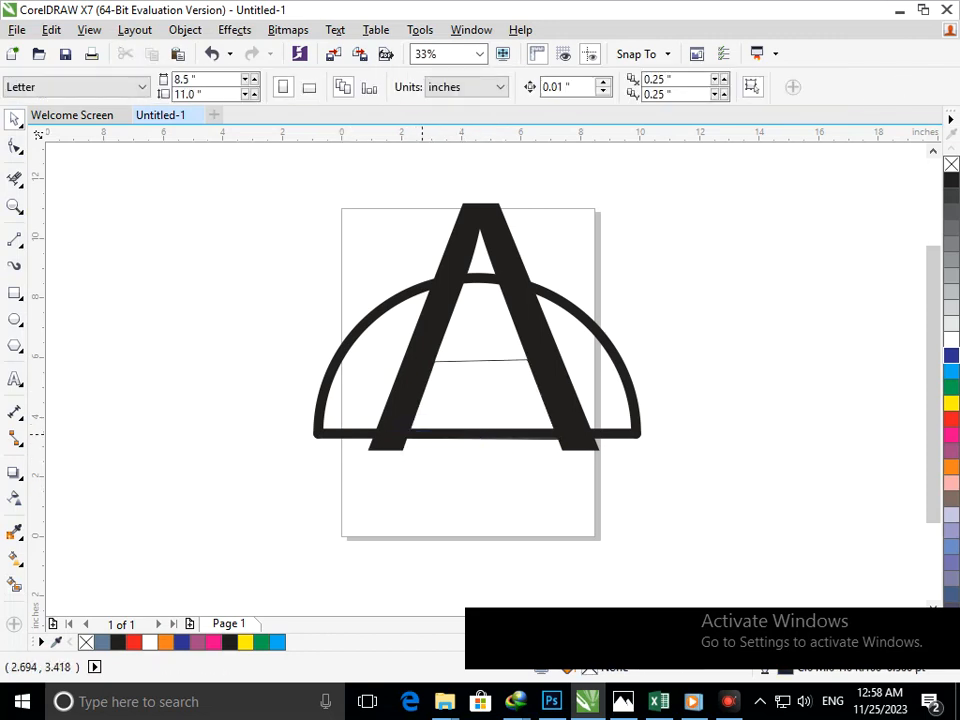
# Draw a horizontal crossbar line between the A's legs above the baseline and delete the trapezoid's upper edge
pyautogui.click(15, 238)
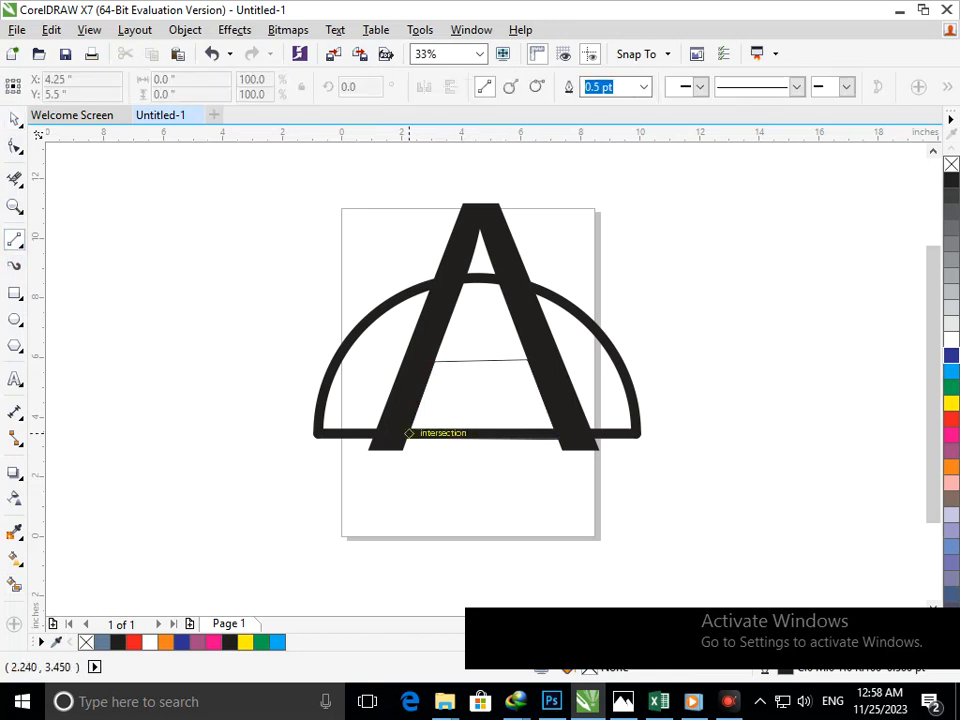
pyautogui.moveTo(408, 433)
pyautogui.mouseDown()
pyautogui.moveTo(439, 347)
pyautogui.moveTo(433, 358)
pyautogui.moveTo(526, 391)
pyautogui.moveTo(578, 391)
pyautogui.moveTo(543, 398)
pyautogui.moveTo(543, 434)
pyautogui.moveTo(555, 433)
pyautogui.mouseUp()
pyautogui.click(15, 179)
pyautogui.click(482, 361)
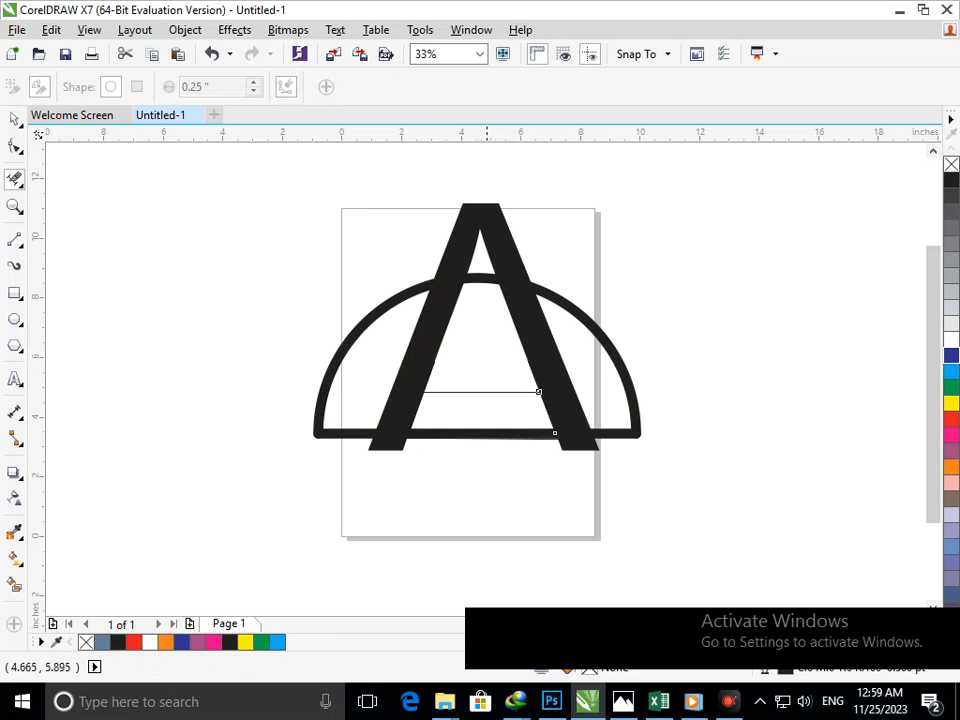
# Set the outline width of the crossbar and the adjoining line between the legs to 36 pt
pyautogui.click(15, 119)
pyautogui.moveTo(588, 488); pyautogui.dragTo(407, 392)
pyautogui.click(783, 87)
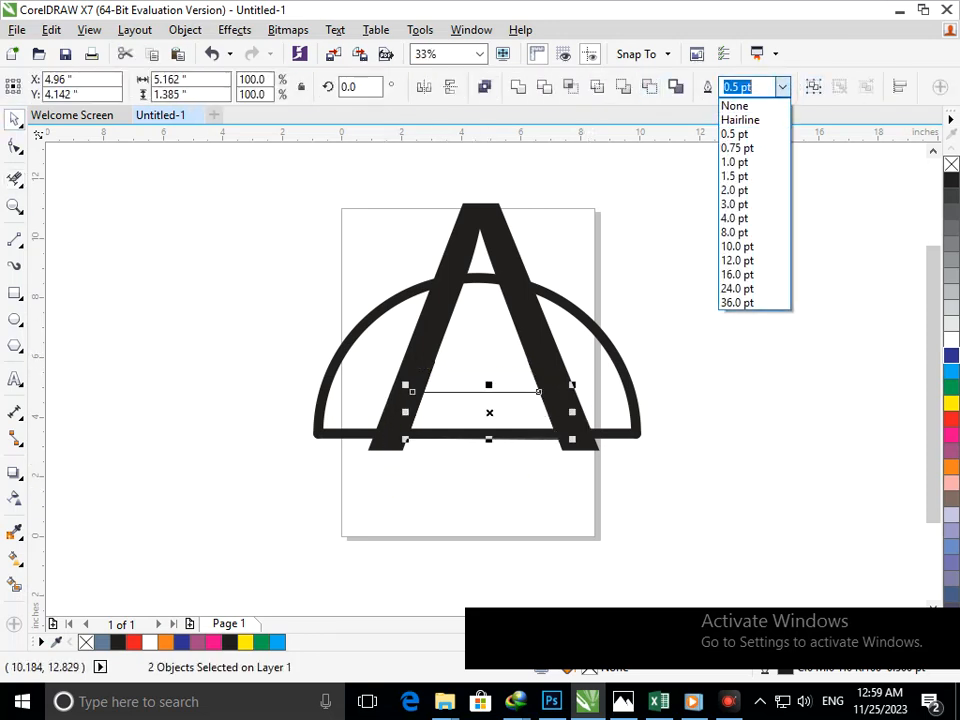
pyautogui.click(737, 302)
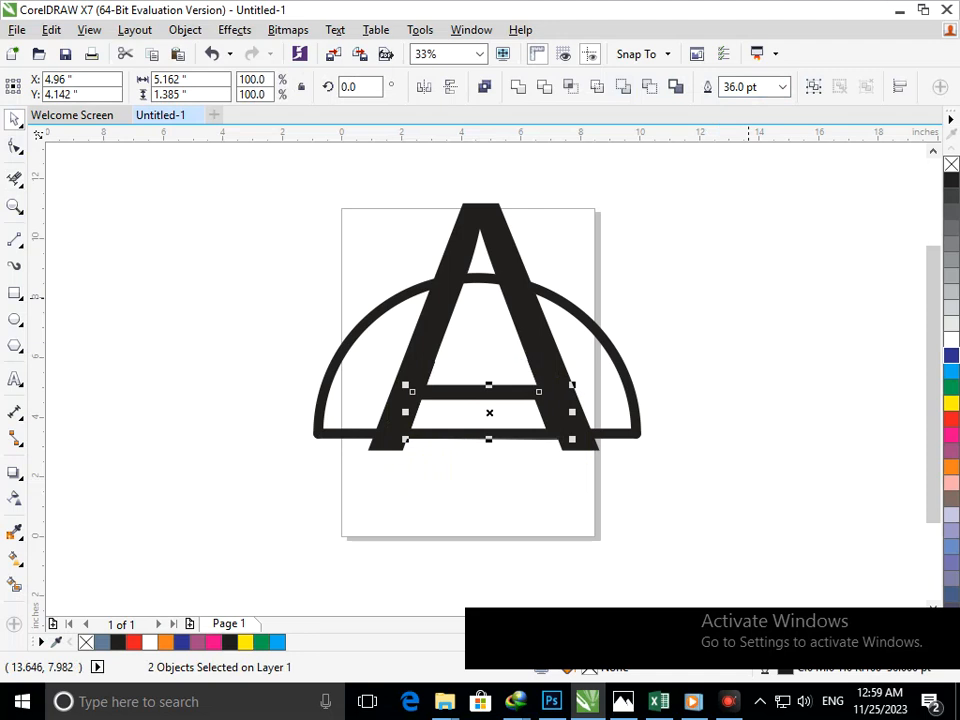
# Color the selected crossbar and its adjoining line blue, both fill and outline
pyautogui.rightClick(951, 356)
pyautogui.click(951, 356)
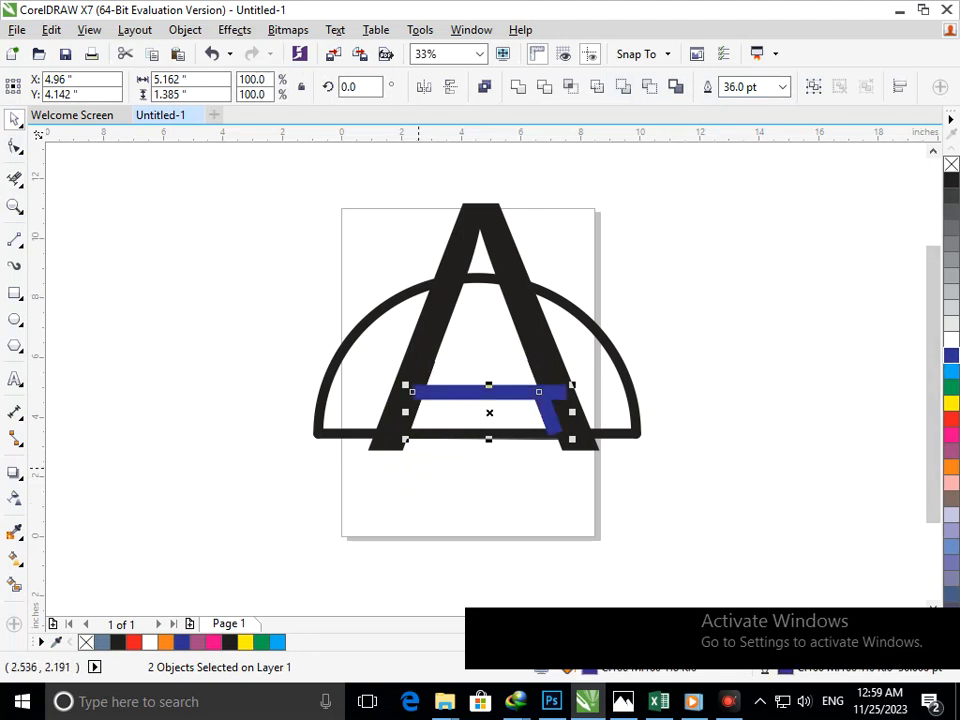
# Extend the blue crossbar with a slanted line from each end down along the A's legs to the baseline
pyautogui.scroll(3, 400, 395)
pyautogui.scroll(-3, 400, 395)
pyautogui.scroll(2, 420, 420)
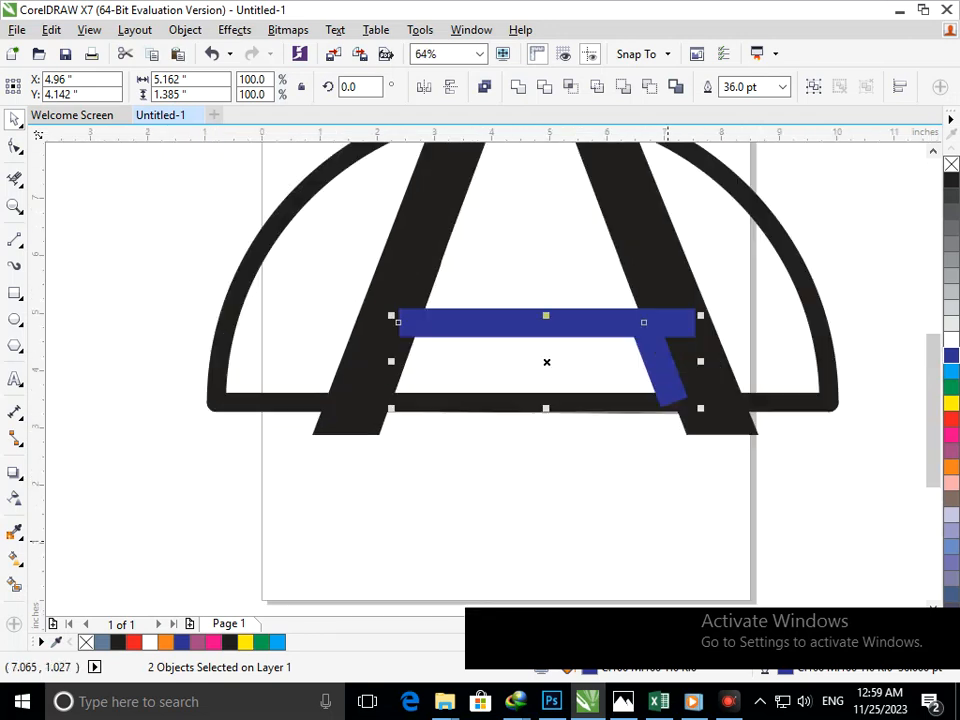
pyautogui.click(15, 240)
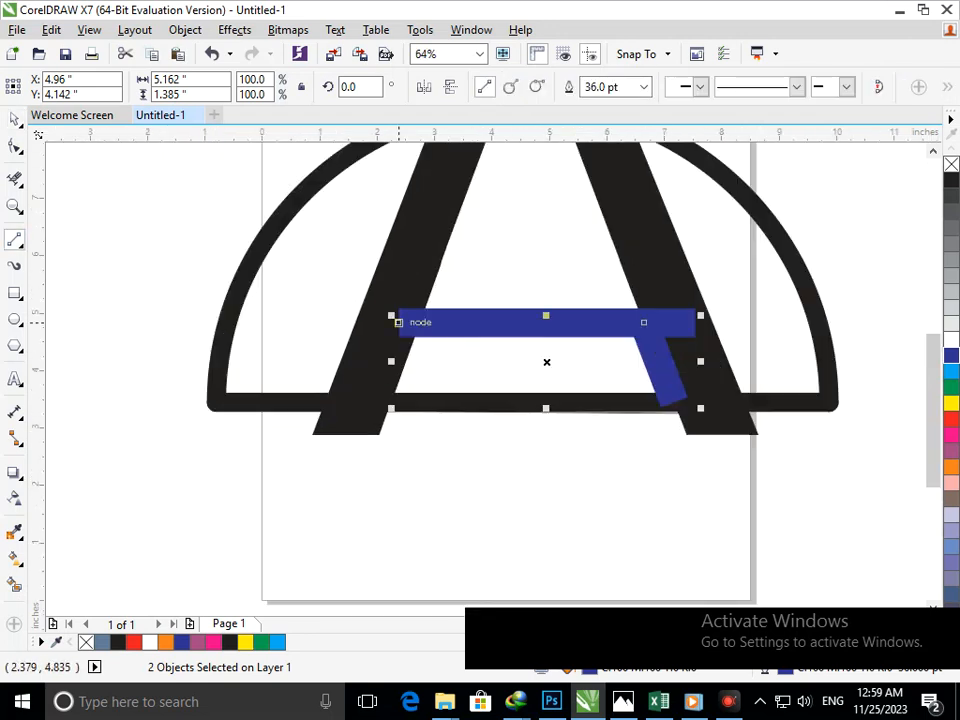
pyautogui.moveTo(398, 322); pyautogui.dragTo(361, 433)
pyautogui.moveTo(695, 322)
pyautogui.mouseDown()
pyautogui.moveTo(716, 399)
pyautogui.moveTo(741, 434)
pyautogui.mouseUp()
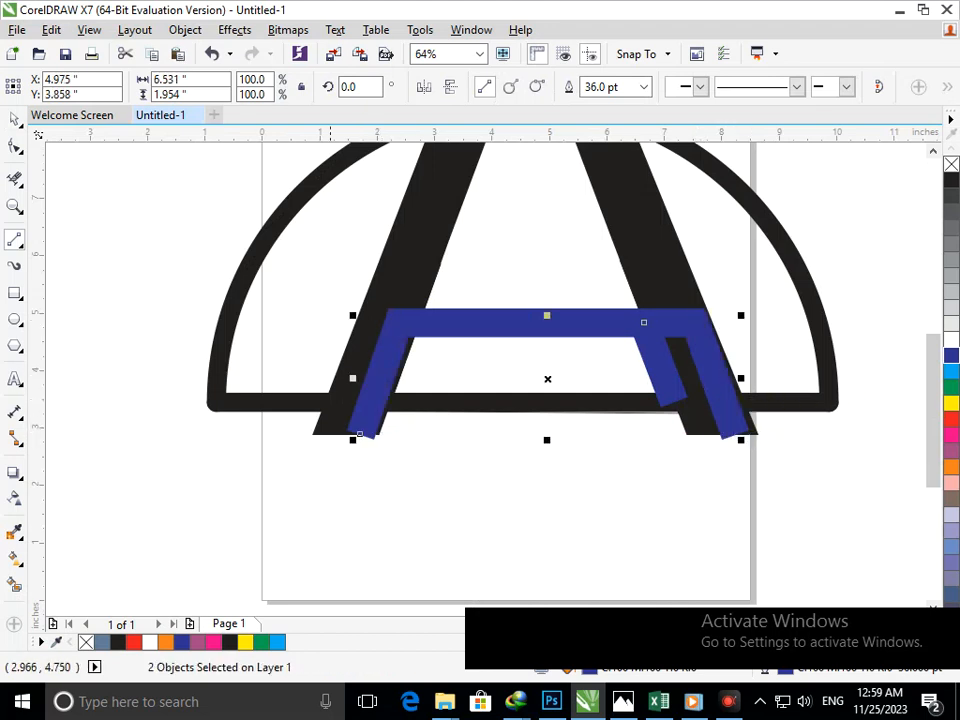
# Delete the short slanted blue line on the inner side of the A's right leg
pyautogui.click(14, 119)
pyautogui.press('Escape')
pyautogui.click(672, 381)
pyautogui.press('Delete')
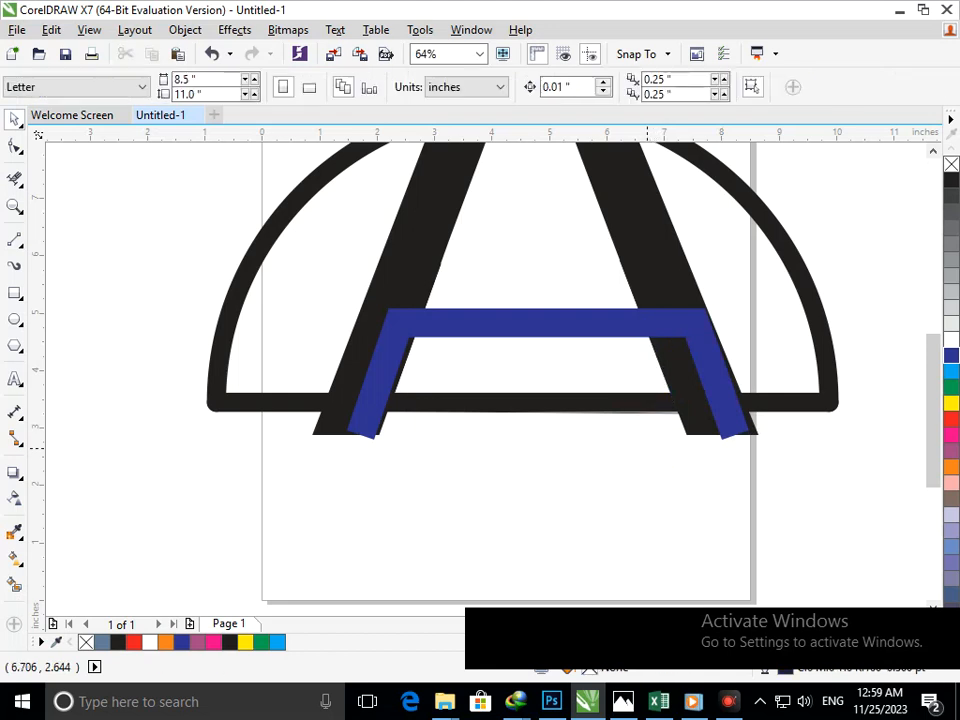
# Move the blue crossbar shape right to about X 5.59 in, Y 3.93 in, along the inner edge of the A's left leg
pyautogui.scroll(-2, 514, 356)
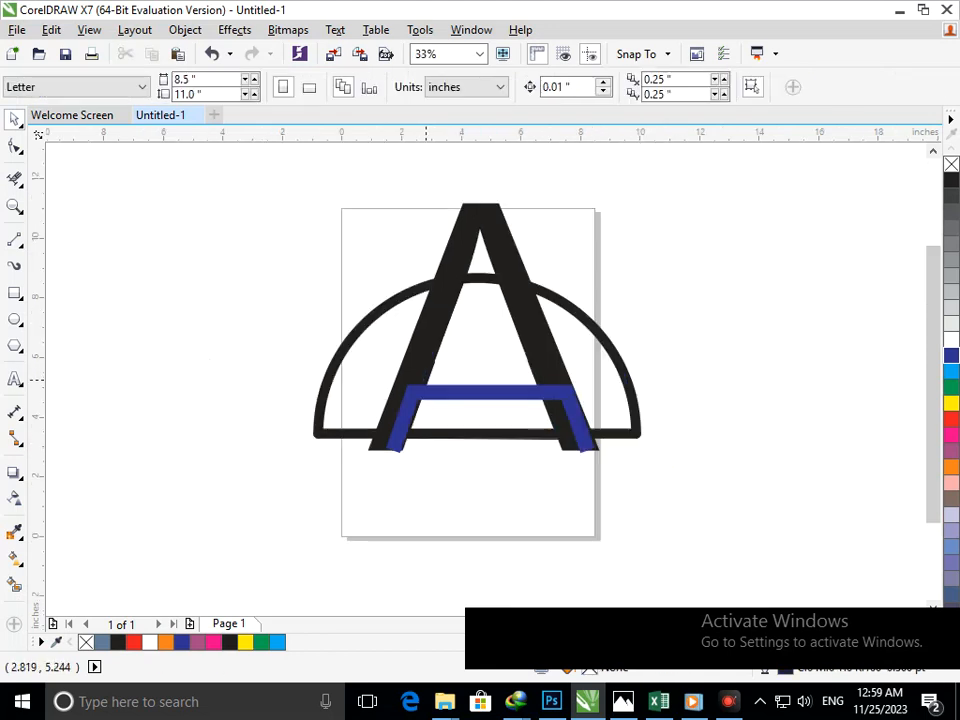
pyautogui.click(396, 427)
pyautogui.moveTo(396, 440); pyautogui.dragTo(406, 438)
pyautogui.press('Right')
pyautogui.press('Right')
pyautogui.press('Right')
pyautogui.press('Right')
pyautogui.press('Right')
pyautogui.press('Right')
pyautogui.press('Right')
pyautogui.press('Right')
pyautogui.press('Right')
pyautogui.press('Right')
pyautogui.press('Right')
pyautogui.press('Right')
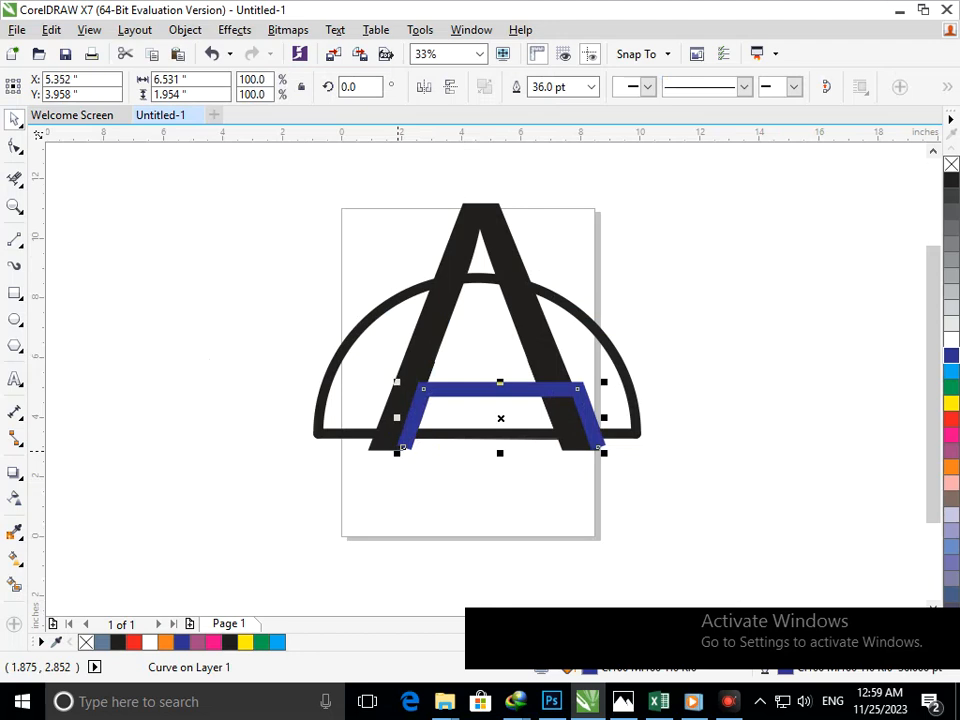
pyautogui.press('Right')
pyautogui.press('Right')
pyautogui.press('Right')
pyautogui.press('Right')
pyautogui.press('Right')
pyautogui.press('Right')
pyautogui.press('Right')
pyautogui.press('Right')
pyautogui.press('Right')
pyautogui.press('Right')
pyautogui.press('Right')
pyautogui.press('Right')
pyautogui.press('Right')
pyautogui.press('Right')
pyautogui.press('Right')
pyautogui.press('Right')
pyautogui.press('Right')
pyautogui.press('Right')
pyautogui.press('Right')
pyautogui.press('Right')
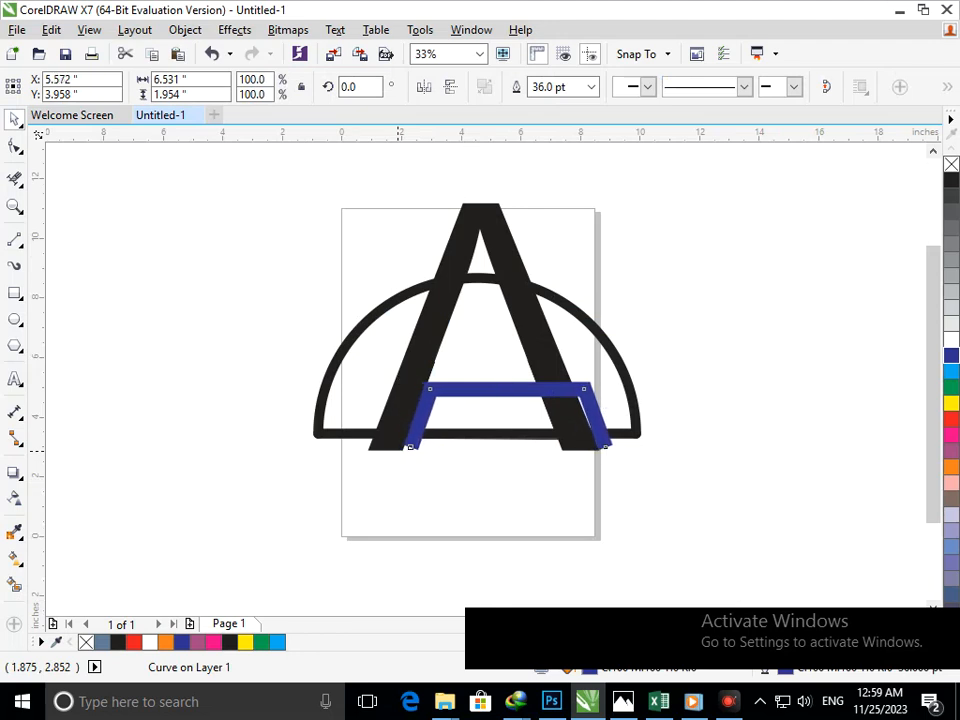
pyautogui.press('Left')
pyautogui.press('Left')
pyautogui.press('Left')
pyautogui.press('Left')
pyautogui.press('Left')
pyautogui.press('Left')
pyautogui.press('Left')
pyautogui.press('Left')
pyautogui.press('Left')
pyautogui.press('Left')
pyautogui.press('Down')
pyautogui.press('Down')
pyautogui.press('Down')
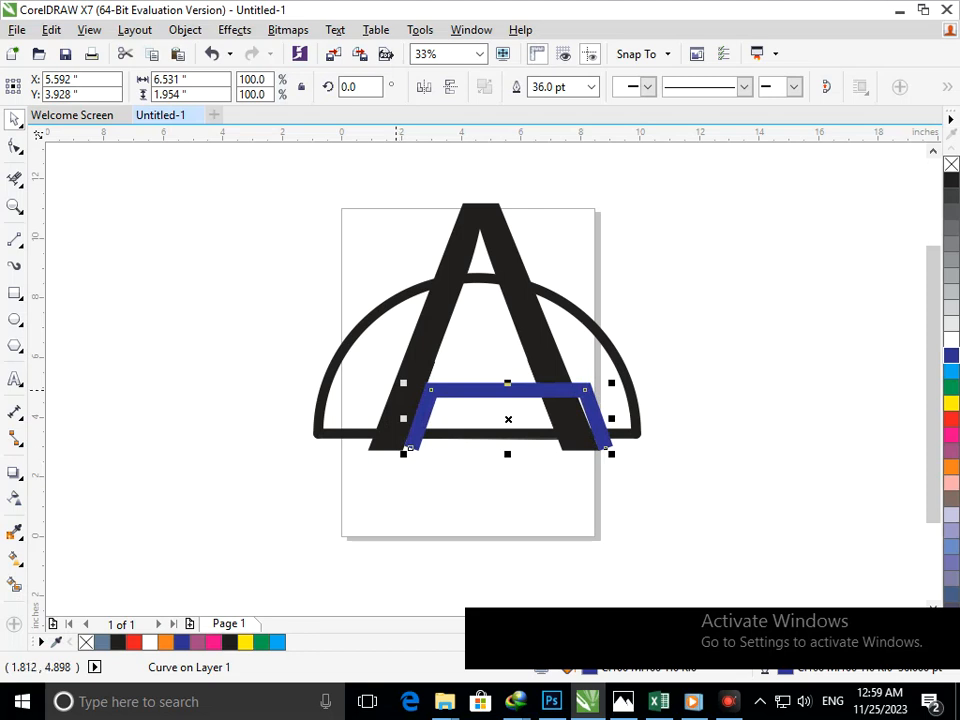
# Convert the blue shape's outline to an object and align its left foot's outer corner node with the A's baseline corner
pyautogui.click(14, 146)
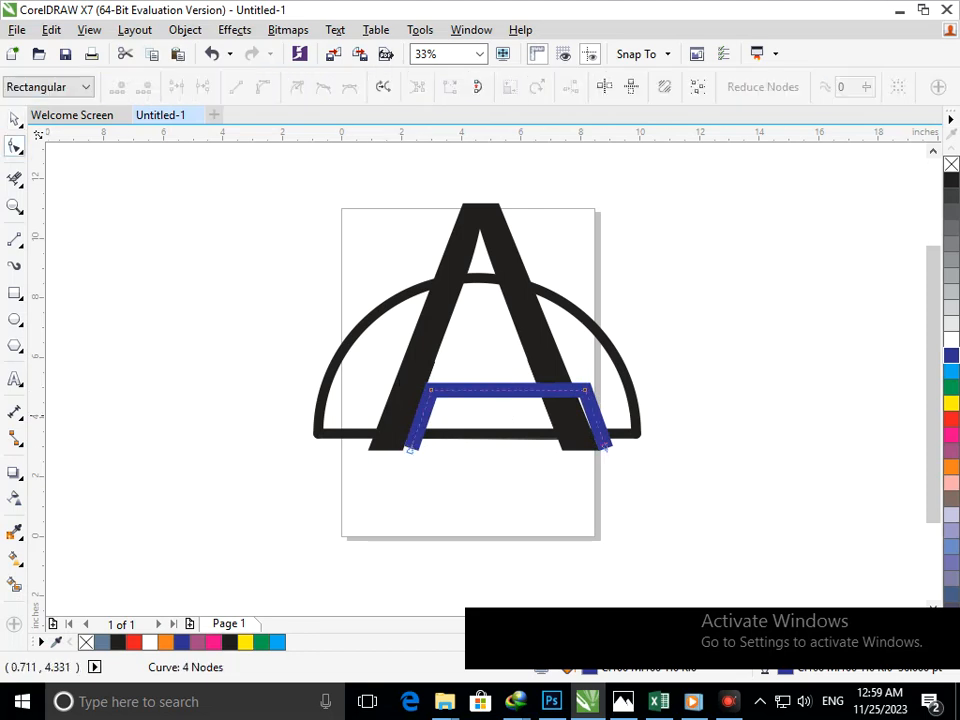
pyautogui.press('F2')
pyautogui.moveTo(355, 400); pyautogui.dragTo(510, 498)
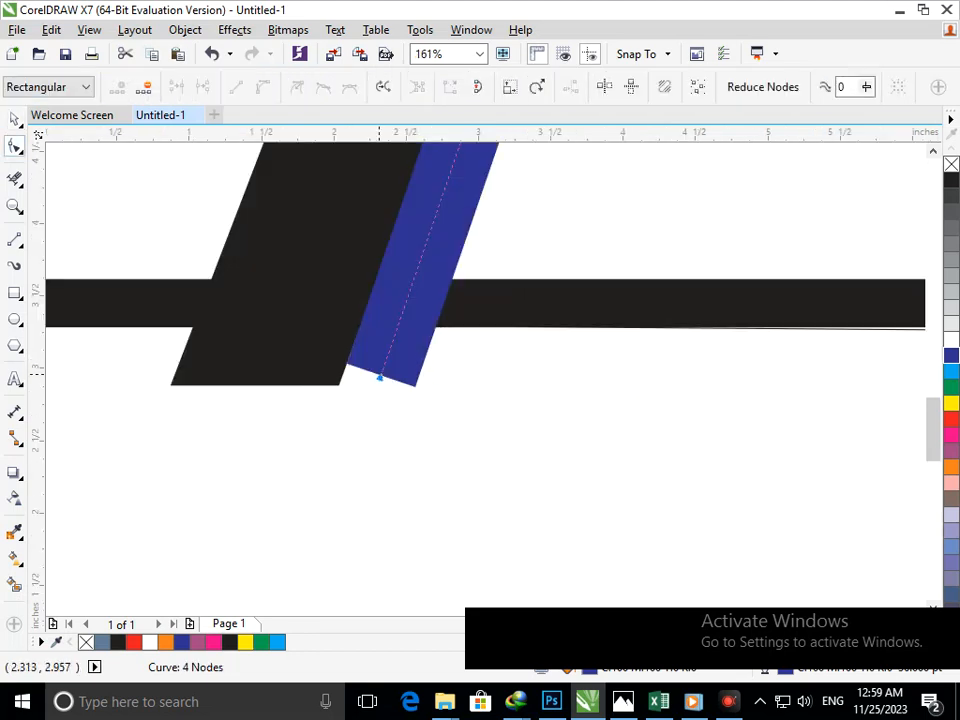
pyautogui.hotkey('ctrl', 'shift', 'q')
pyautogui.moveTo(349, 364); pyautogui.dragTo(341, 386)
pyautogui.press('F3')
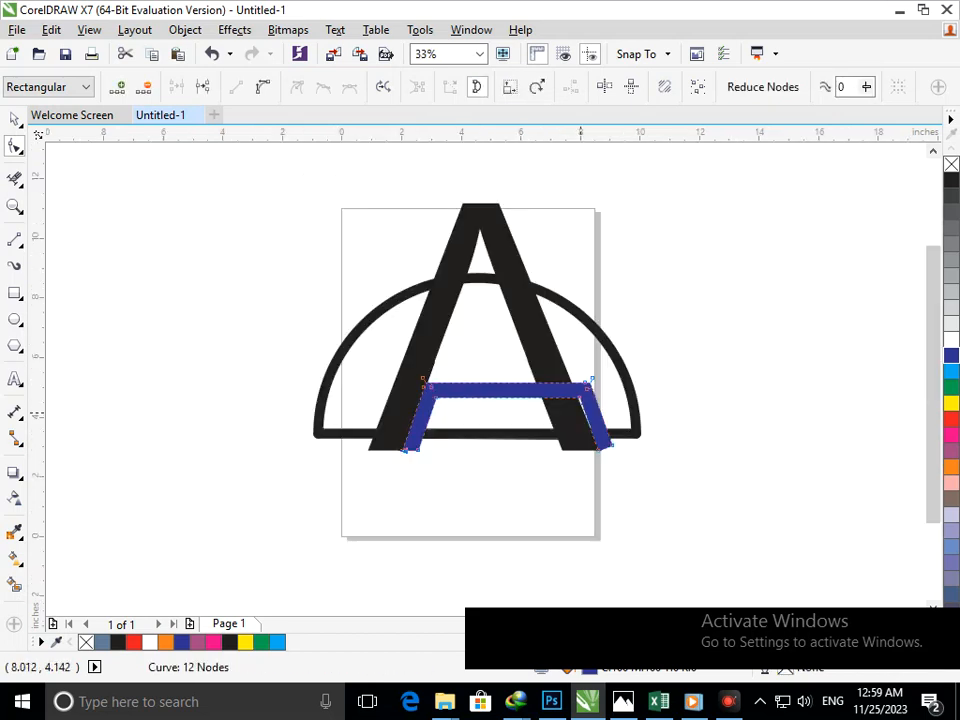
# Move the blue shape's right-hand nodes inward against the A's right leg and align its foot and upper corner nodes
pyautogui.moveTo(638, 388); pyautogui.dragTo(524, 397)
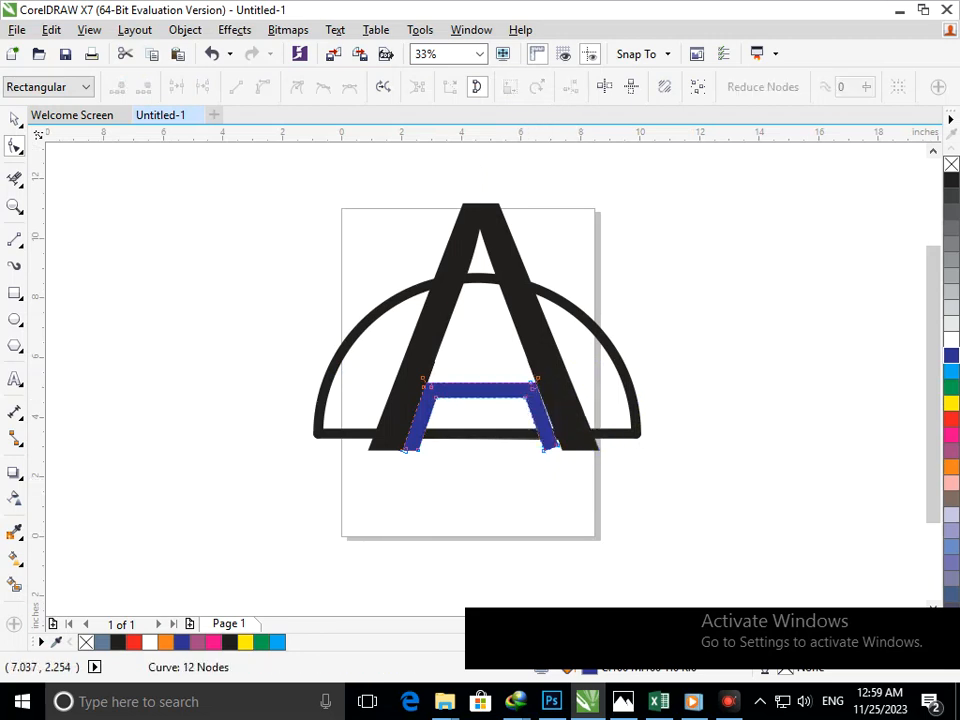
pyautogui.scroll(3, 560, 462)
pyautogui.moveTo(583, 461); pyautogui.dragTo(593, 474)
pyautogui.click(524, 297)
pyautogui.press('Right')
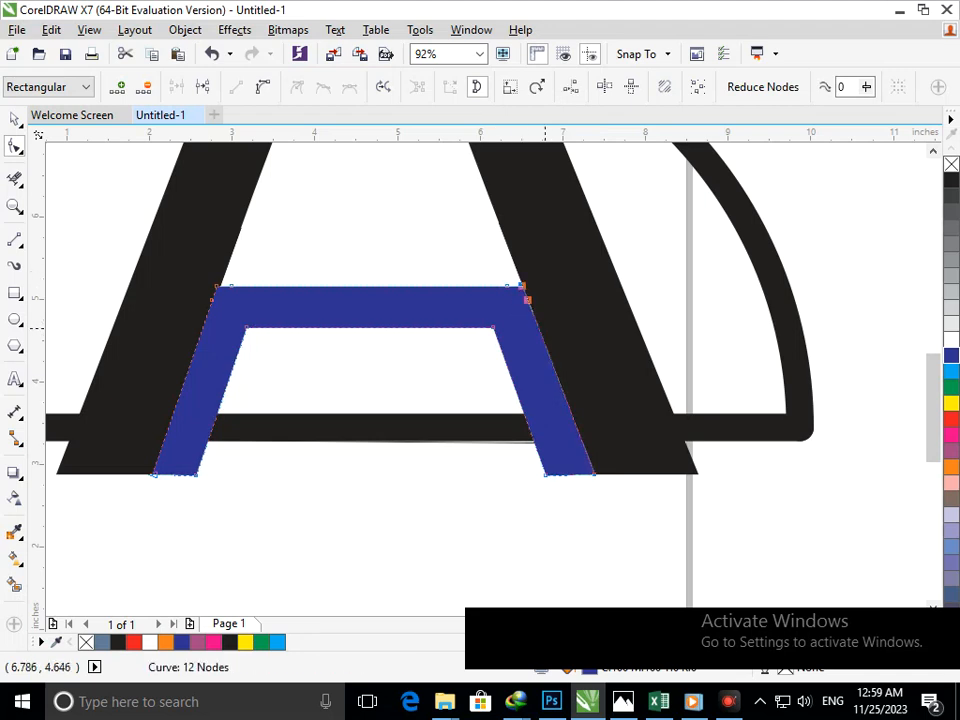
pyautogui.moveTo(457, 366); pyautogui.dragTo(543, 436)
# Remove the semicircle's base line segment between the A's legs with Virtual Segment Delete
pyautogui.scroll(-3, 543, 436)
pyautogui.click(15, 179)
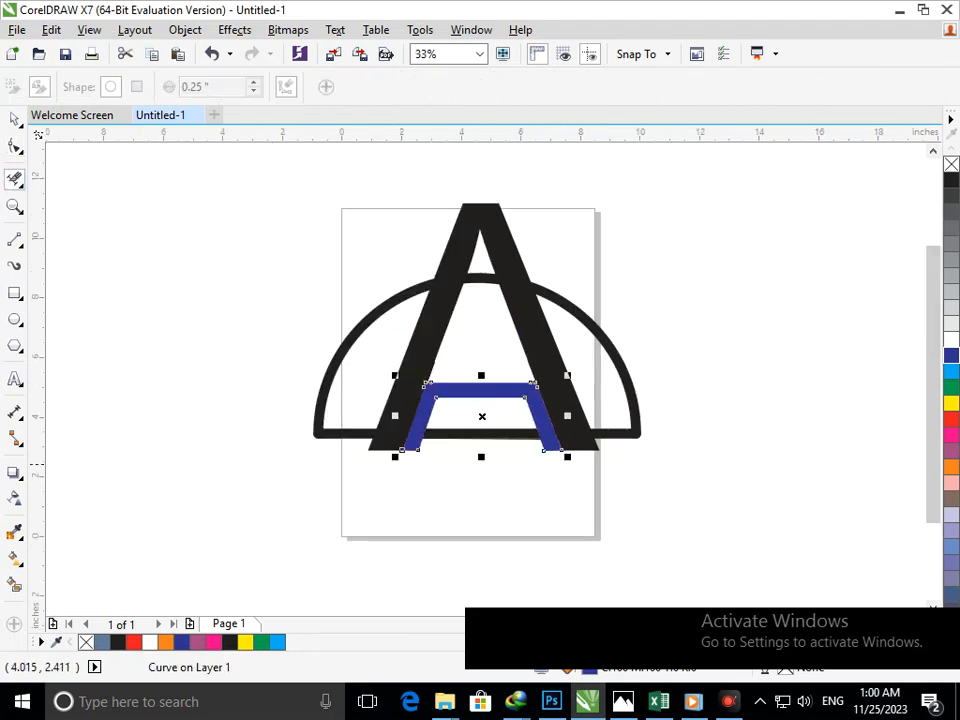
pyautogui.click(479, 435)
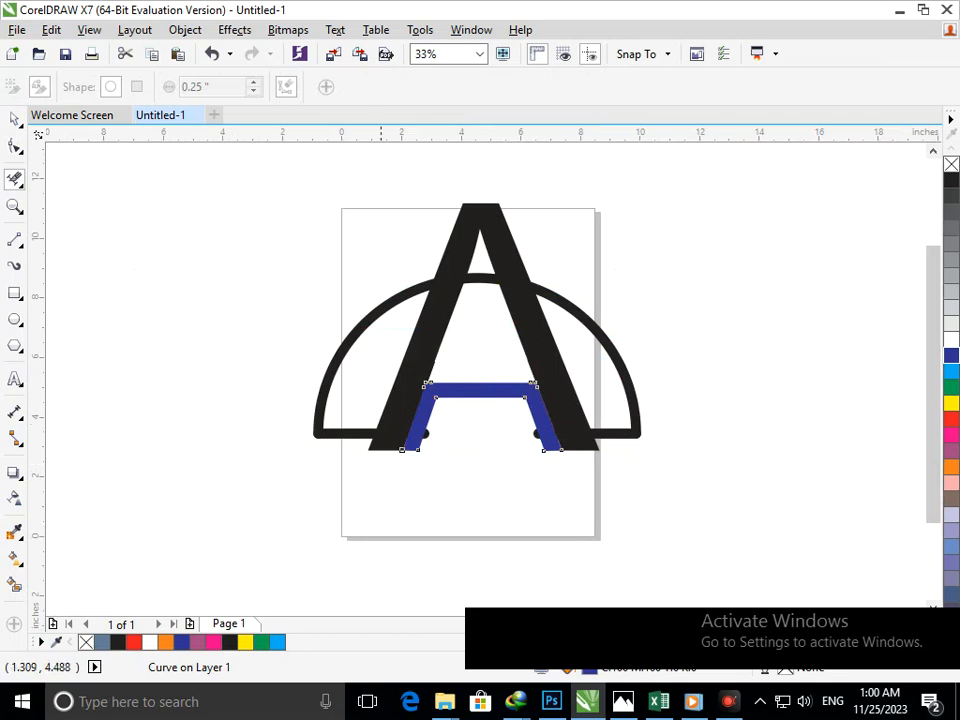
# Shorten the inner end of the left base line so it ends closer to the blue leg
pyautogui.scroll(5, 438, 442)
pyautogui.click(15, 147)
pyautogui.click(361, 382)
pyautogui.moveTo(337, 378); pyautogui.dragTo(322, 377)
pyautogui.scroll(-5, 352, 393)
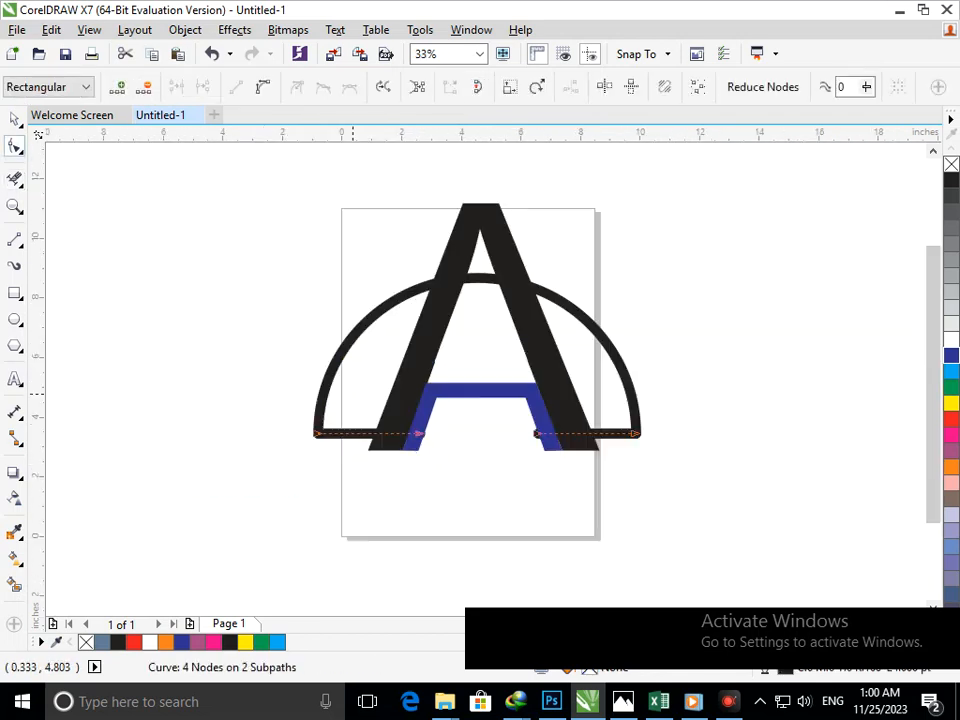
# Move the left base line down to the A's foot, attach the arc's left end node to it and adjust the arc's handle
pyautogui.moveTo(294, 418); pyautogui.dragTo(420, 450)
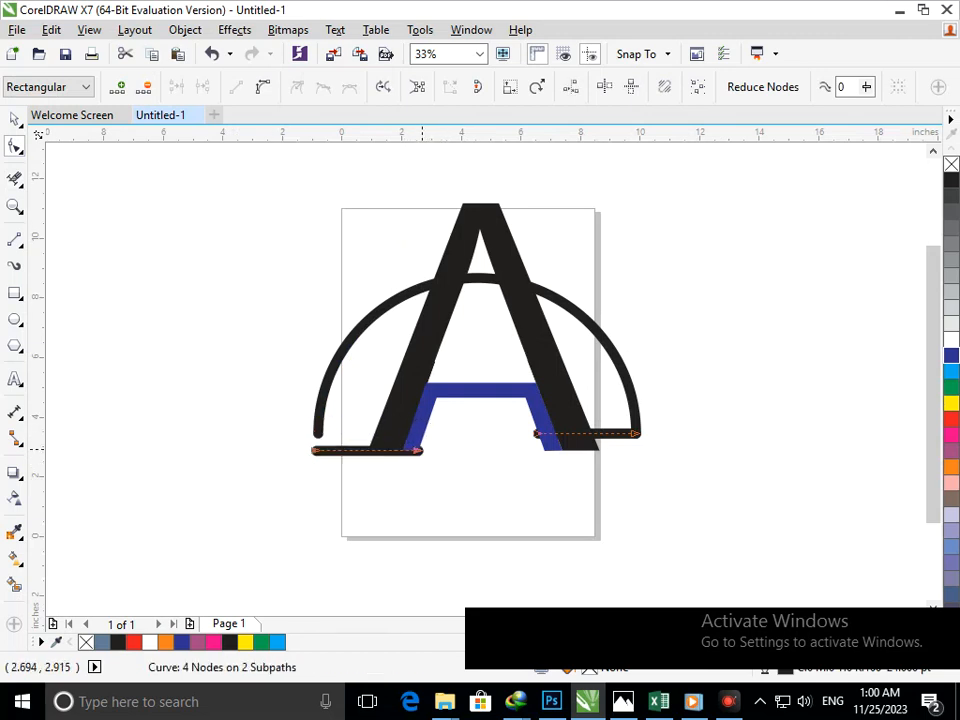
pyautogui.click(318, 433)
pyautogui.moveTo(318, 433); pyautogui.dragTo(316, 450)
pyautogui.moveTo(317, 360); pyautogui.dragTo(309, 348)
# Move the right base line down to the A's foot and slightly outward to the right
pyautogui.moveTo(670, 460); pyautogui.dragTo(497, 408)
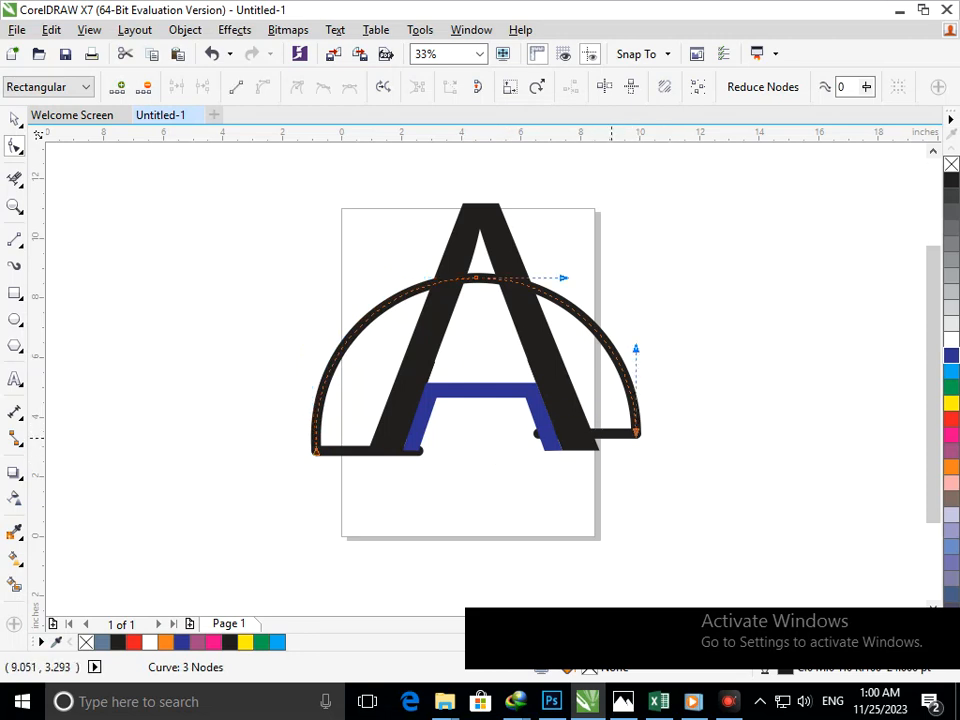
pyautogui.click(611, 437)
pyautogui.moveTo(601, 436); pyautogui.dragTo(651, 444)
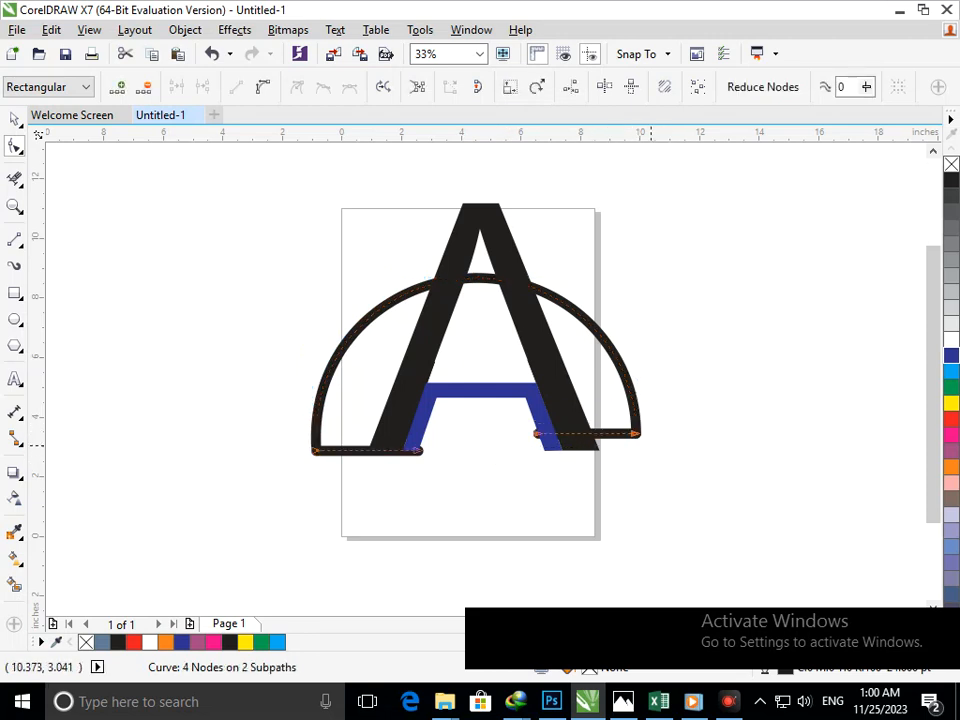
pyautogui.press('Down')
pyautogui.press('Down')
pyautogui.press('Down')
pyautogui.press('Down')
pyautogui.press('Down')
pyautogui.press('Down')
pyautogui.press('Down')
pyautogui.press('Down')
pyautogui.press('Down')
pyautogui.press('Down')
pyautogui.press('Down')
pyautogui.press('Down')
pyautogui.press('Down')
pyautogui.press('Down')
pyautogui.press('Down')
pyautogui.press('Down')
pyautogui.press('Down')
pyautogui.press('Down')
pyautogui.press('Down')
pyautogui.press('Down')
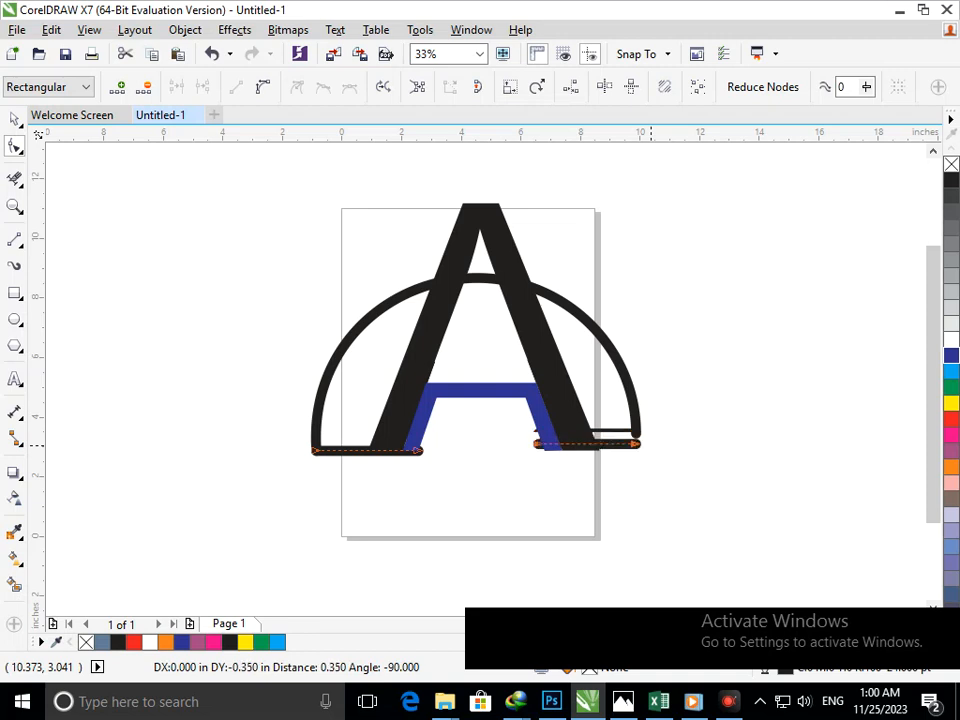
pyautogui.press('Right')
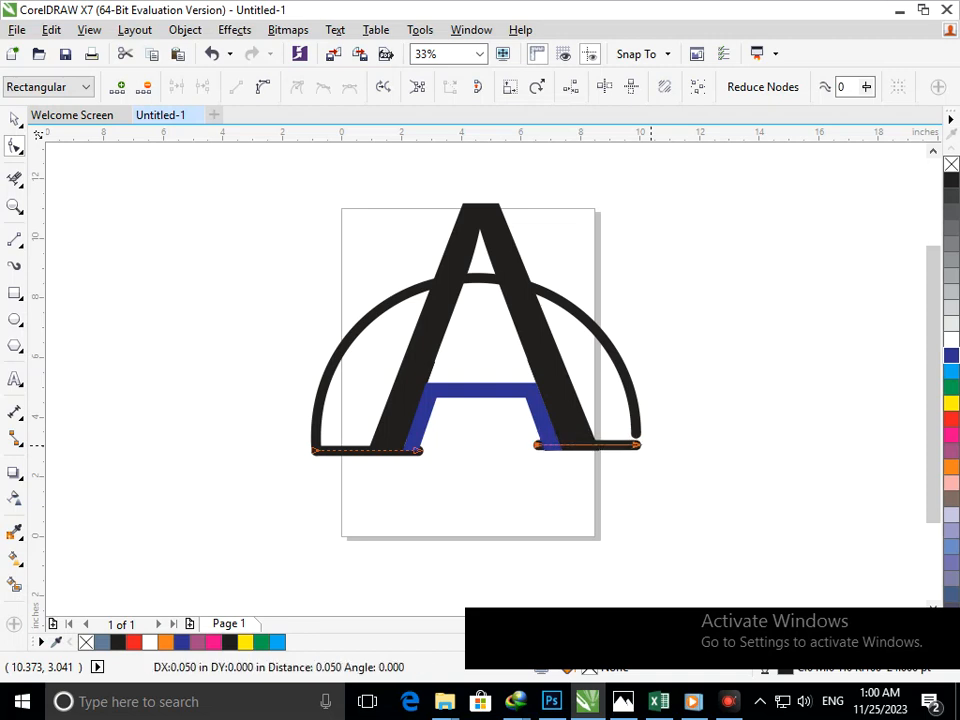
pyautogui.press('Right')
pyautogui.press('Right')
pyautogui.press('Right')
pyautogui.press('Right')
pyautogui.press('Right')
pyautogui.press('Right')
pyautogui.press('Right')
pyautogui.press('Right')
pyautogui.press('Right')
pyautogui.press('Right')
pyautogui.press('Right')
pyautogui.press('Right')
pyautogui.press('Right')
pyautogui.press('Right')
pyautogui.press('Right')
pyautogui.press('Right')
pyautogui.press('Right')
pyautogui.press('Right')
pyautogui.press('Right')
pyautogui.press('Right')
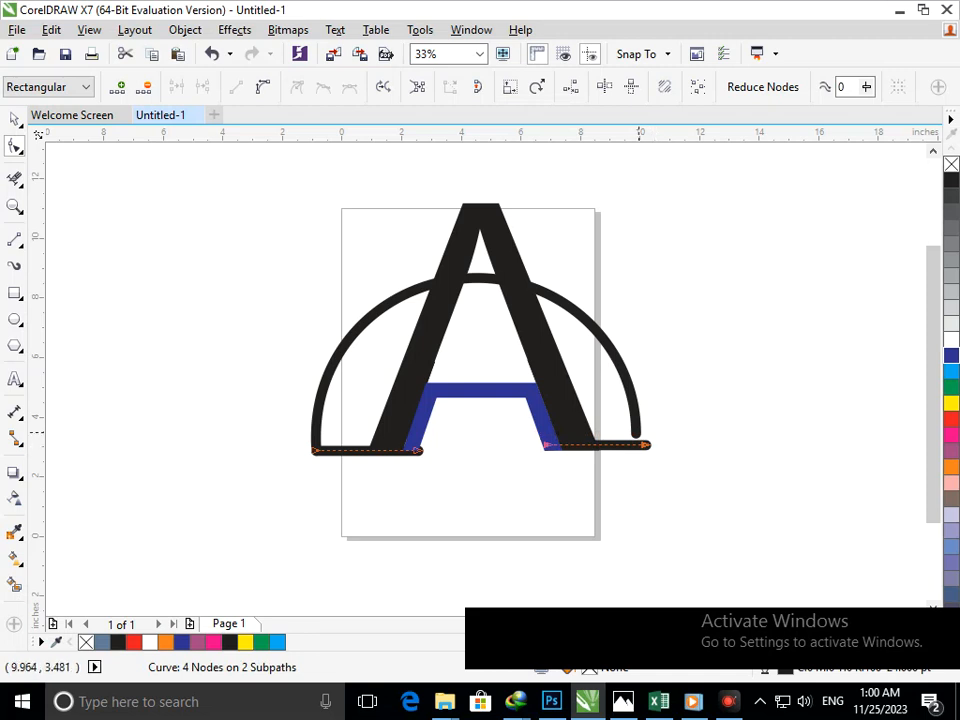
# Attach the arc's right end node to the right base line's outer end and reshape the arc's right side with its handles
pyautogui.click(635, 441)
pyautogui.moveTo(635, 433); pyautogui.dragTo(646, 445)
pyautogui.click(641, 561)
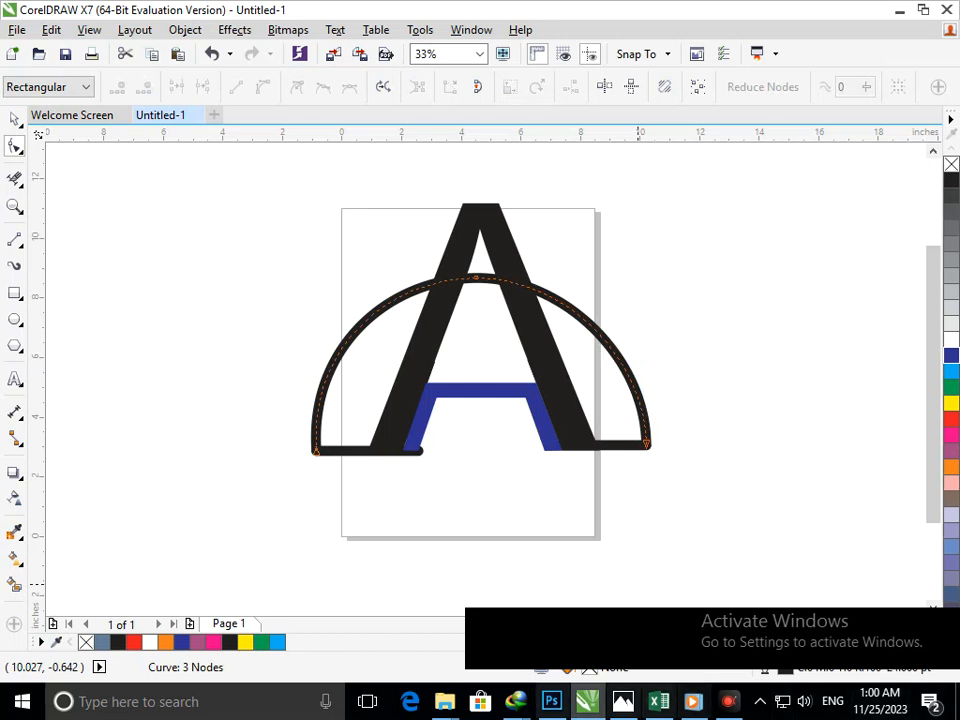
pyautogui.click(481, 276)
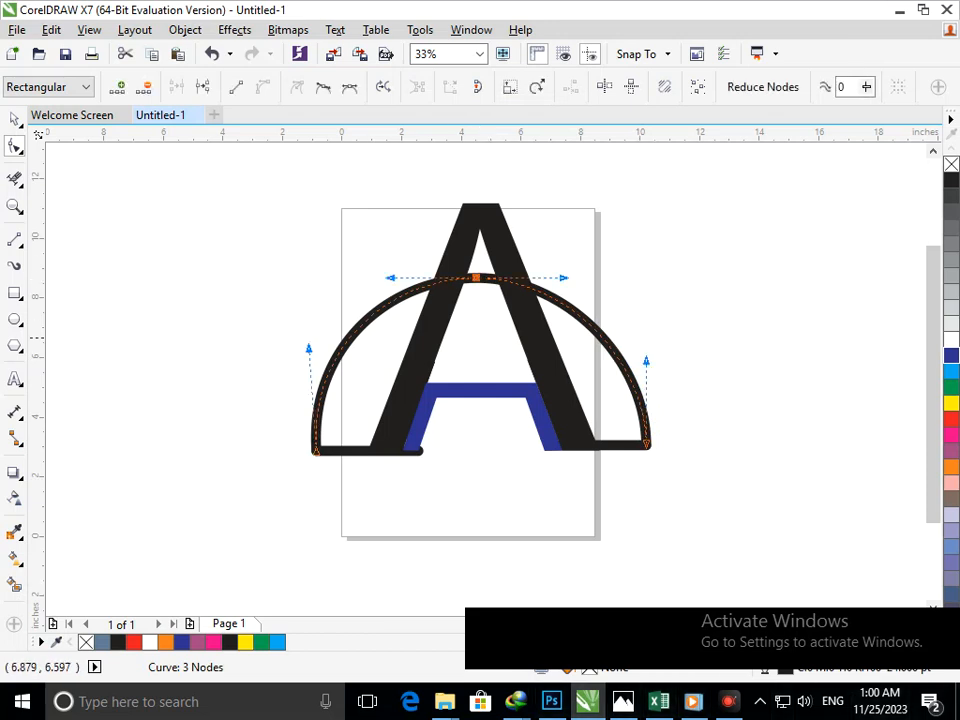
pyautogui.moveTo(648, 360); pyautogui.dragTo(634, 351)
pyautogui.click(566, 277)
pyautogui.click(481, 277)
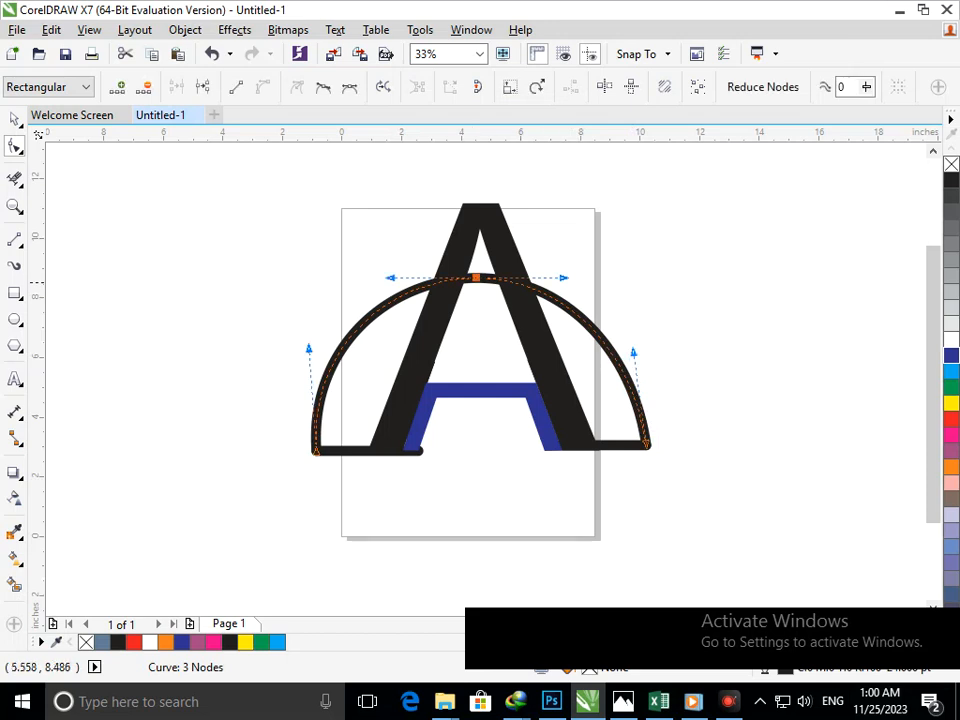
pyautogui.moveTo(563, 276); pyautogui.dragTo(572, 285)
pyautogui.click(326, 251)
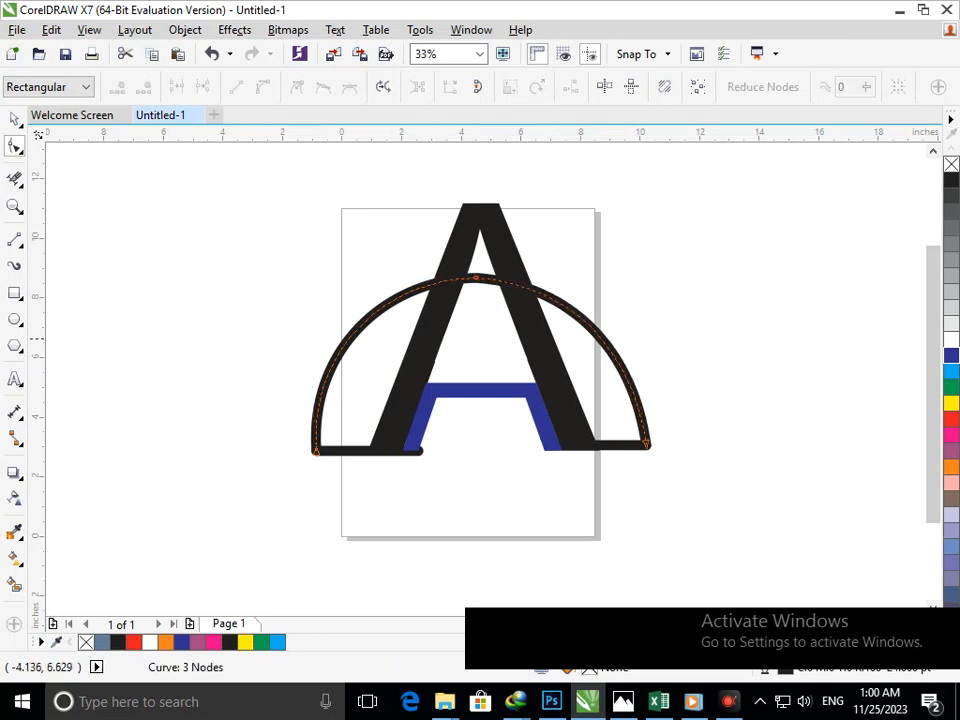
# Pull the left base line's inner end node back under the blue leg and convert the base lines' outline to an object
pyautogui.scroll(4, 404, 448)
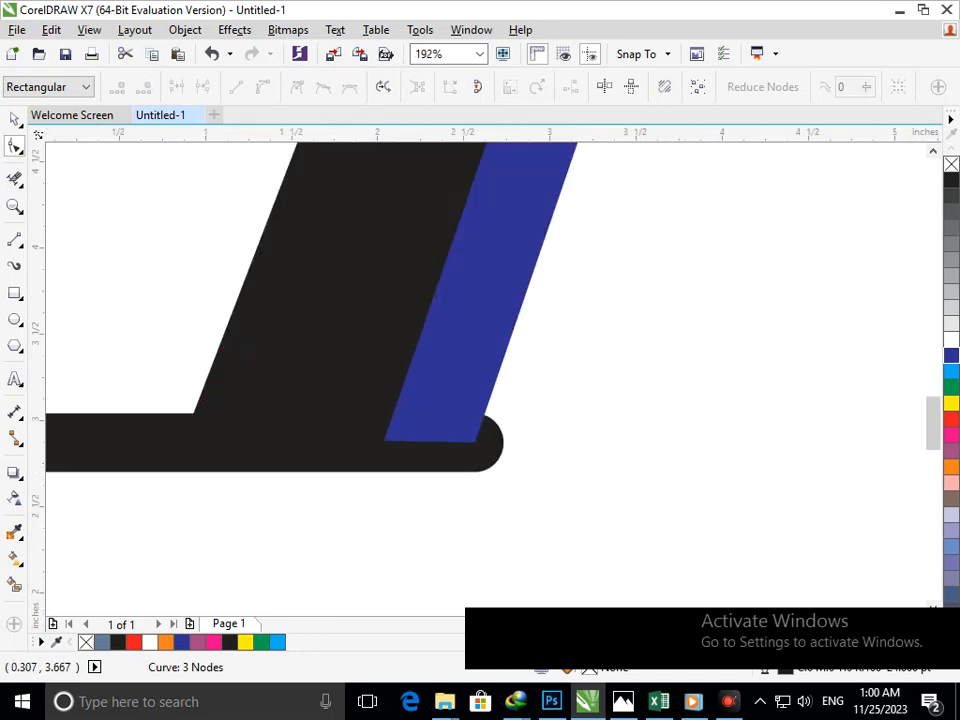
pyautogui.click(474, 442)
pyautogui.click(480, 456)
pyautogui.moveTo(475, 442); pyautogui.dragTo(438, 441)
pyautogui.click(440, 443)
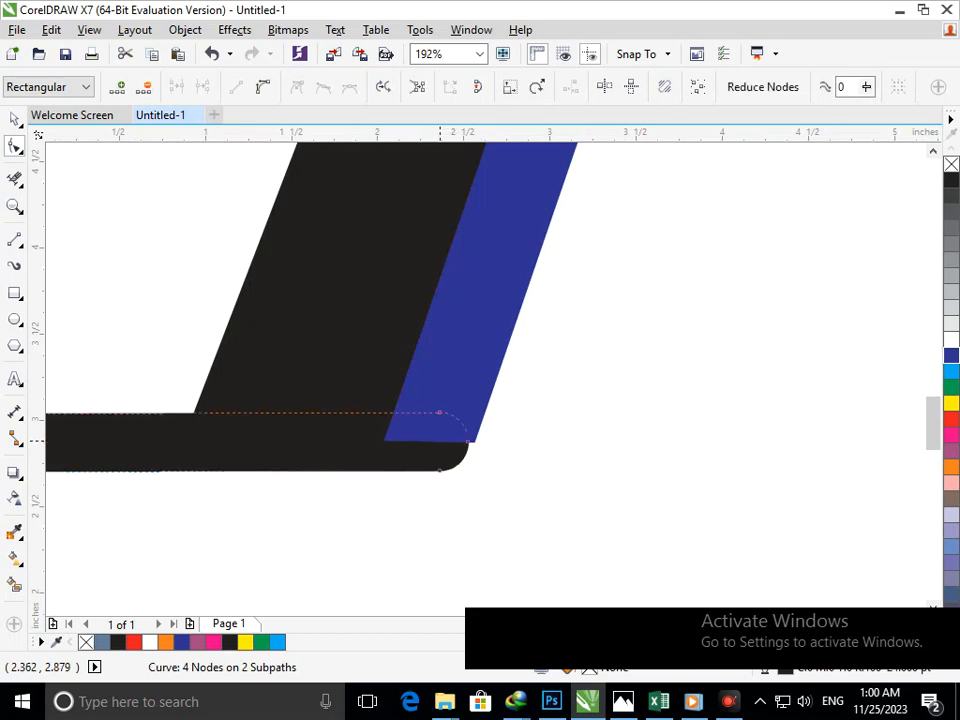
# Delete the middle node of the left base bar's rounded end and move its upper corner node to the blue leg's edge
pyautogui.click(465, 462)
pyautogui.click(468, 442)
pyautogui.press('Delete')
pyautogui.moveTo(438, 412); pyautogui.dragTo(482, 419)
# Reshape the left base bar's end with its corner nodes and handles into a slant that follows the blue leg's edge
pyautogui.click(477, 472)
pyautogui.click(439, 470)
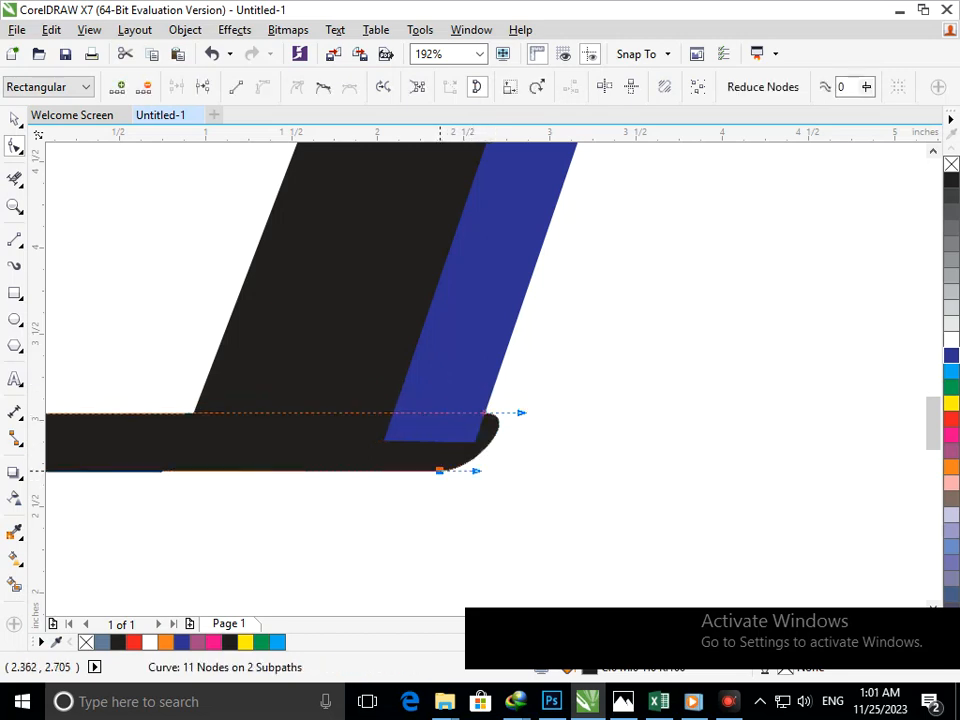
pyautogui.click(488, 441)
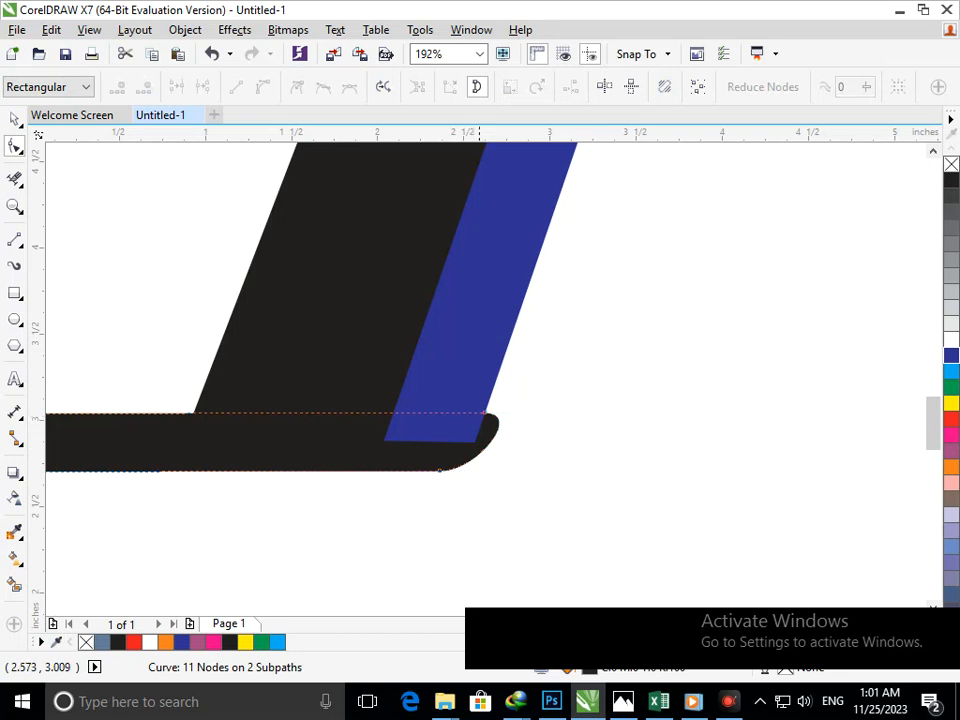
pyautogui.click(483, 412)
pyautogui.moveTo(515, 412); pyautogui.dragTo(471, 411)
pyautogui.moveTo(440, 473); pyautogui.dragTo(456, 469)
pyautogui.scroll(-5, 456, 469)
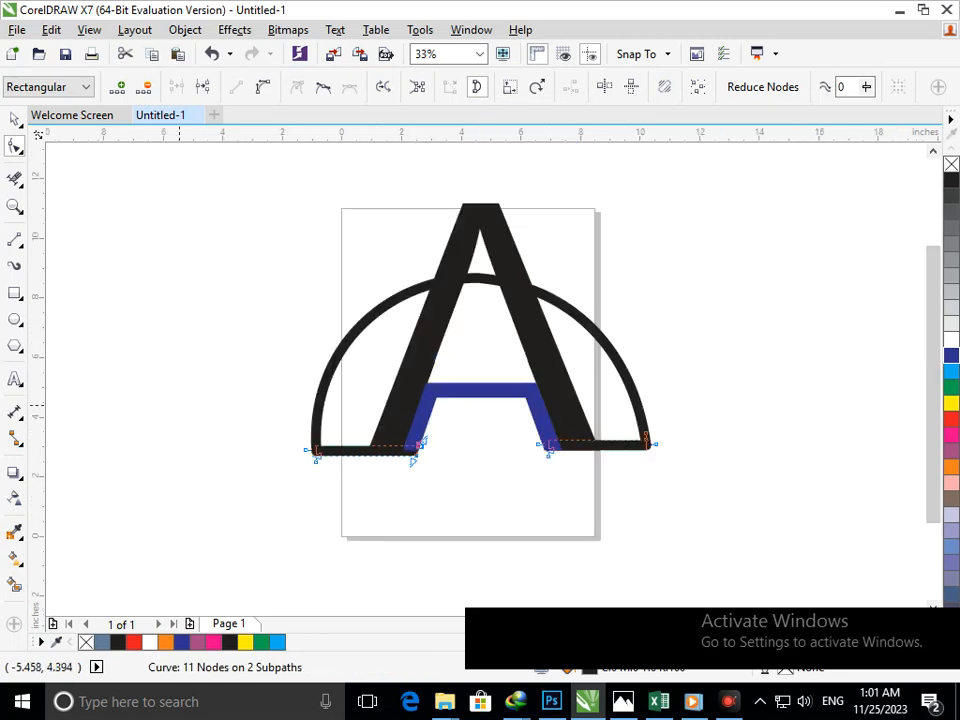
# Color the fill and outline of the two base bars blue to match the crossbar shape
pyautogui.click(14, 119)
pyautogui.click(184, 351)
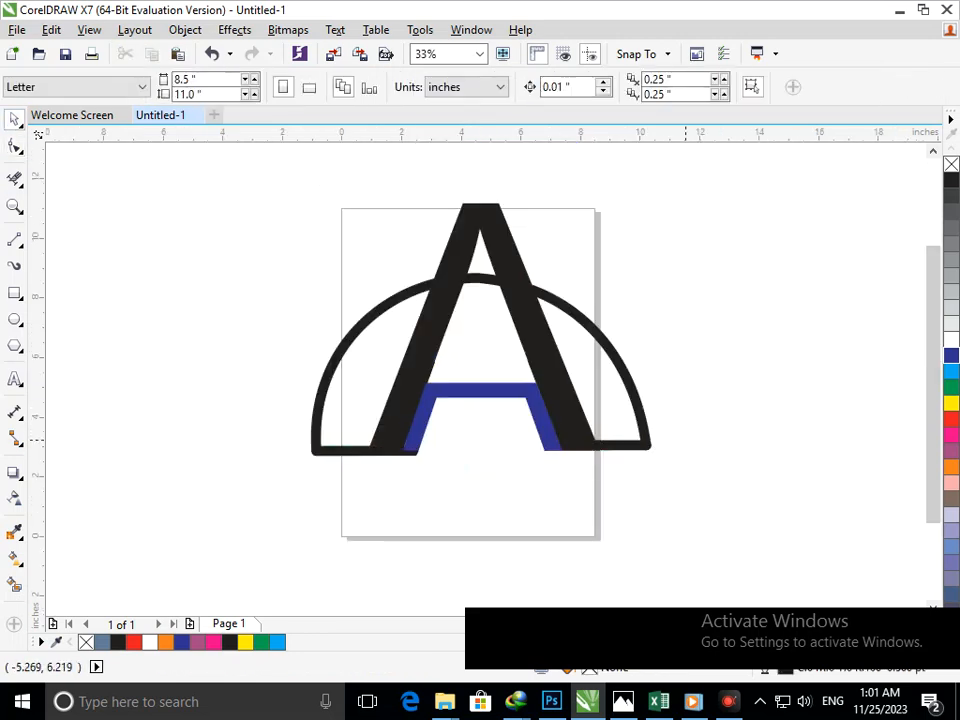
pyautogui.click(483, 430)
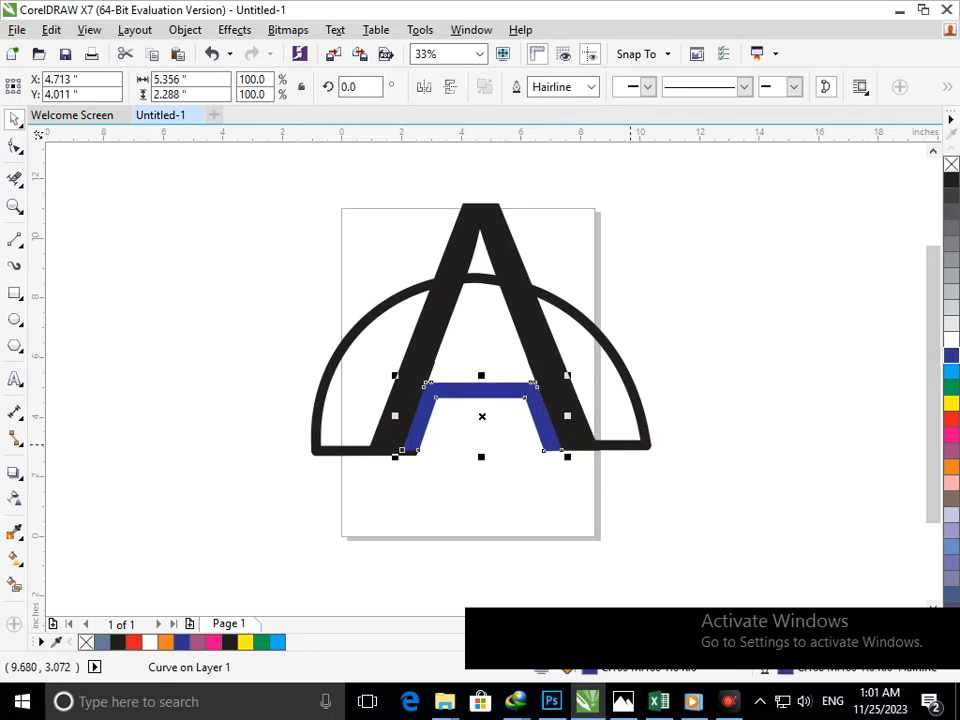
pyautogui.click(629, 445)
pyautogui.click(951, 356)
pyautogui.rightClick(951, 356)
pyautogui.click(669, 443)
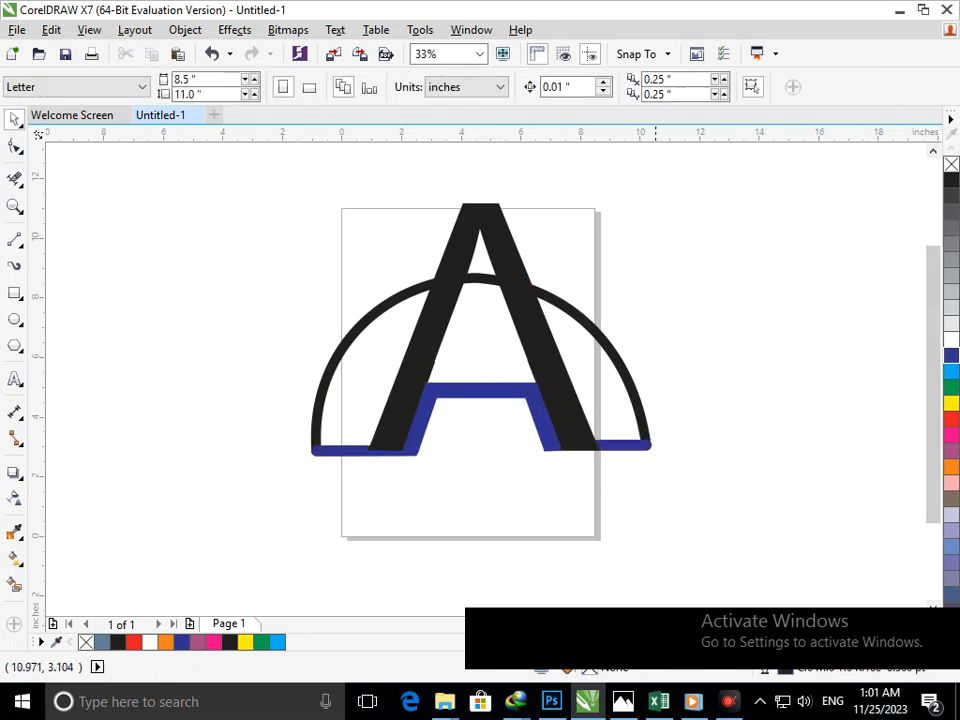
# Color the arc's fill and outline blue to match the crossbar and base bars
pyautogui.click(646, 419)
pyautogui.click(951, 356)
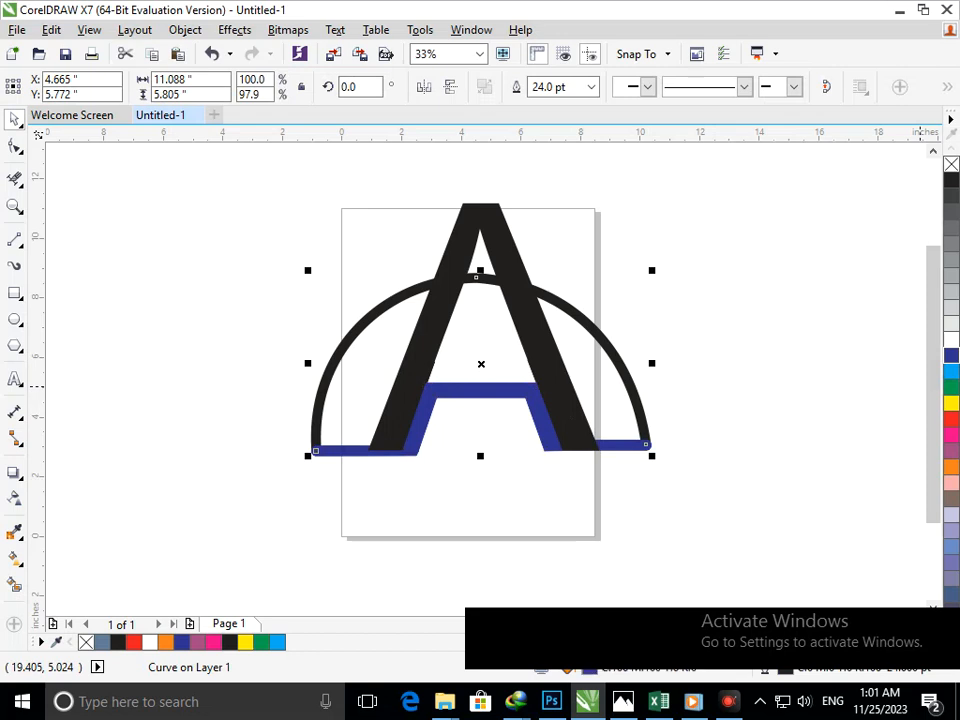
pyautogui.rightClick(951, 356)
pyautogui.click(821, 438)
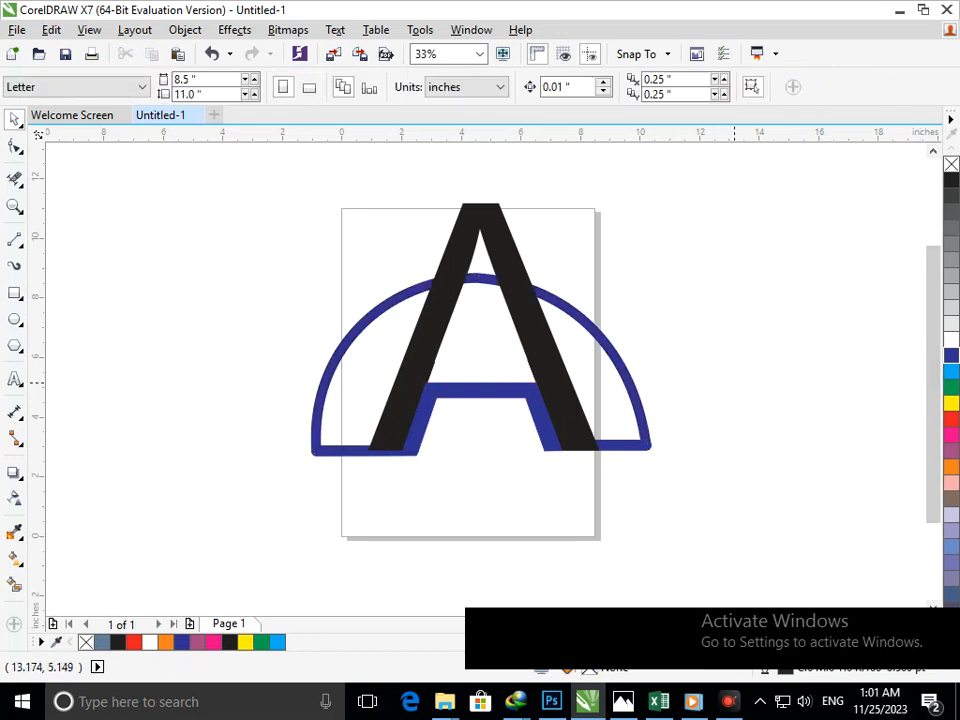
pyautogui.rightClick(643, 305)
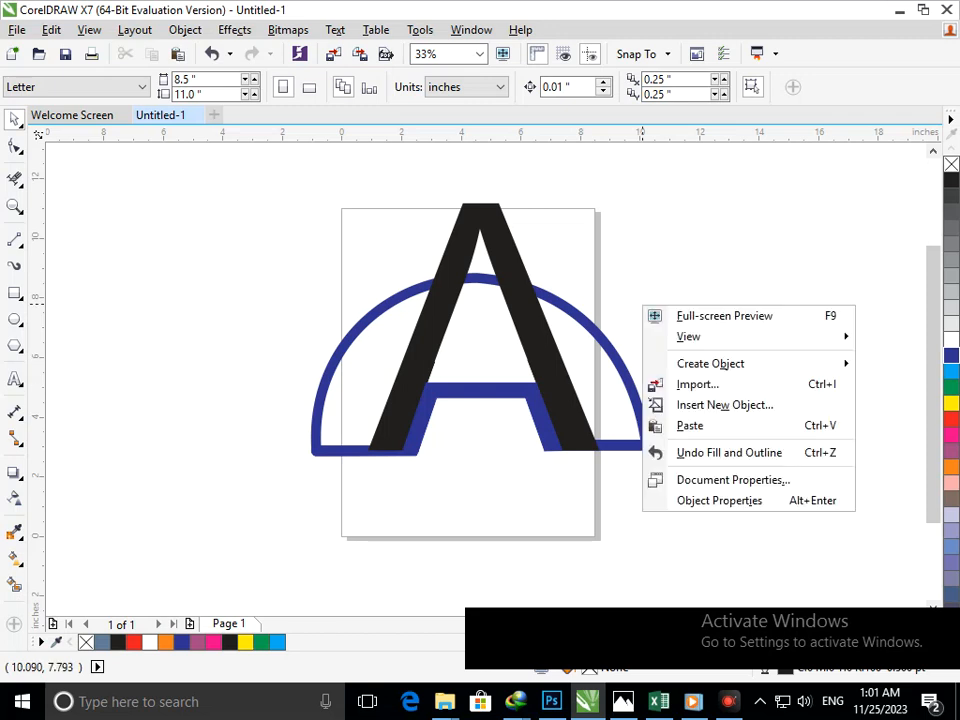
pyautogui.press('Escape')
# Recolor the fill and outline of the crossbar, base bars and arc together to light blue
pyautogui.click(438, 392)
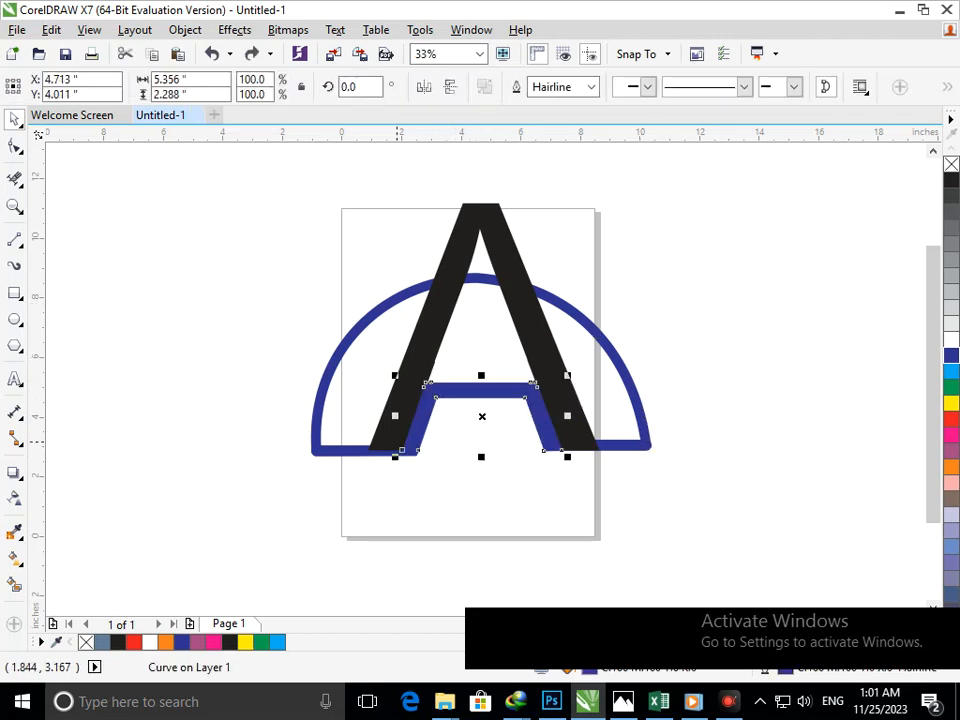
pyautogui.keyDown('shift'); pyautogui.click(366, 450); pyautogui.keyUp('shift')
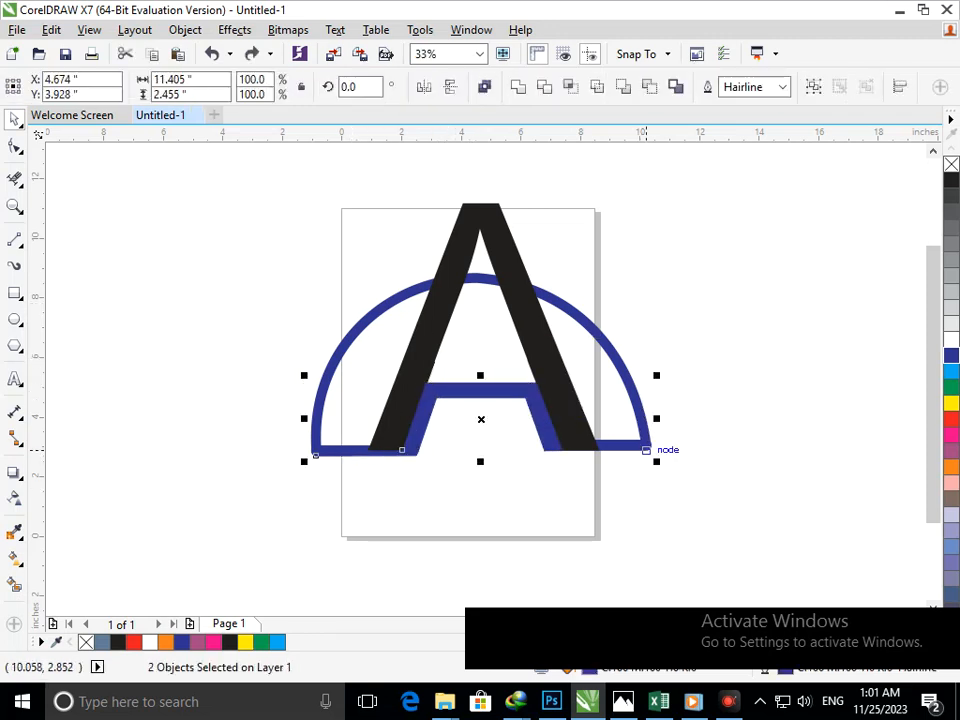
pyautogui.keyDown('shift'); pyautogui.click(600, 336); pyautogui.keyUp('shift')
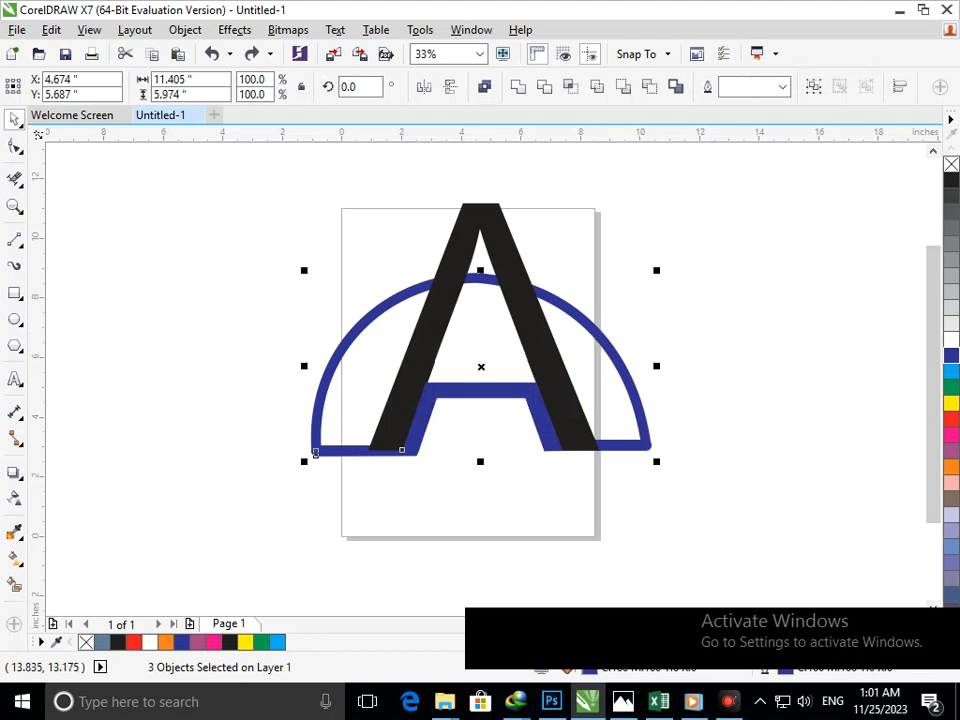
pyautogui.moveTo(401, 450); pyautogui.dragTo(553, 392)
pyautogui.hotkey('ctrl', 'z')
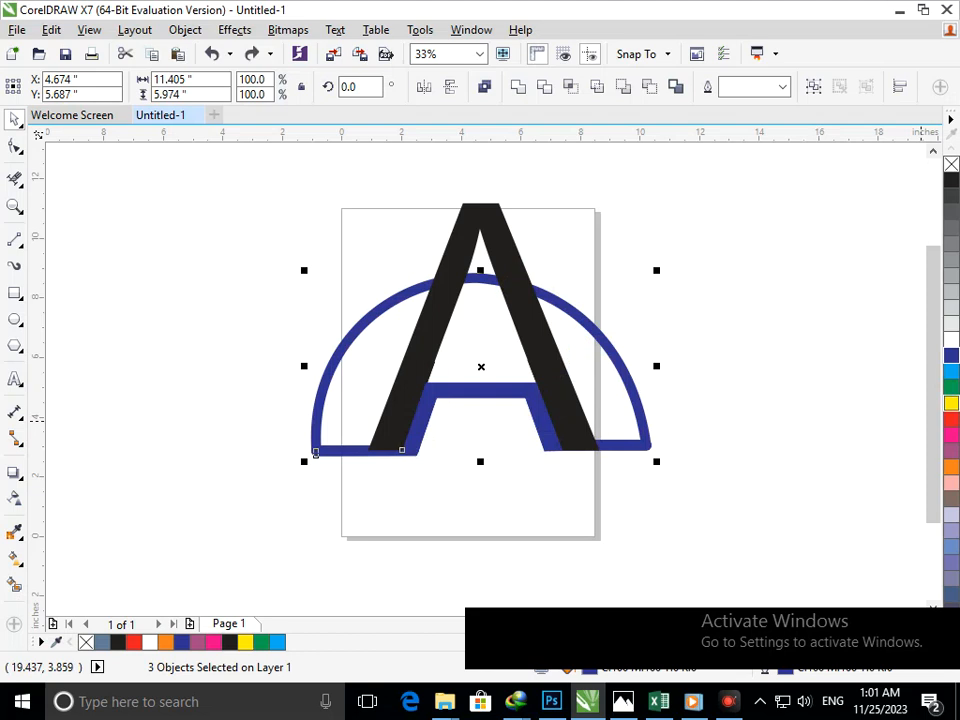
pyautogui.rightClick(951, 403)
pyautogui.hotkey('ctrl', 'z')
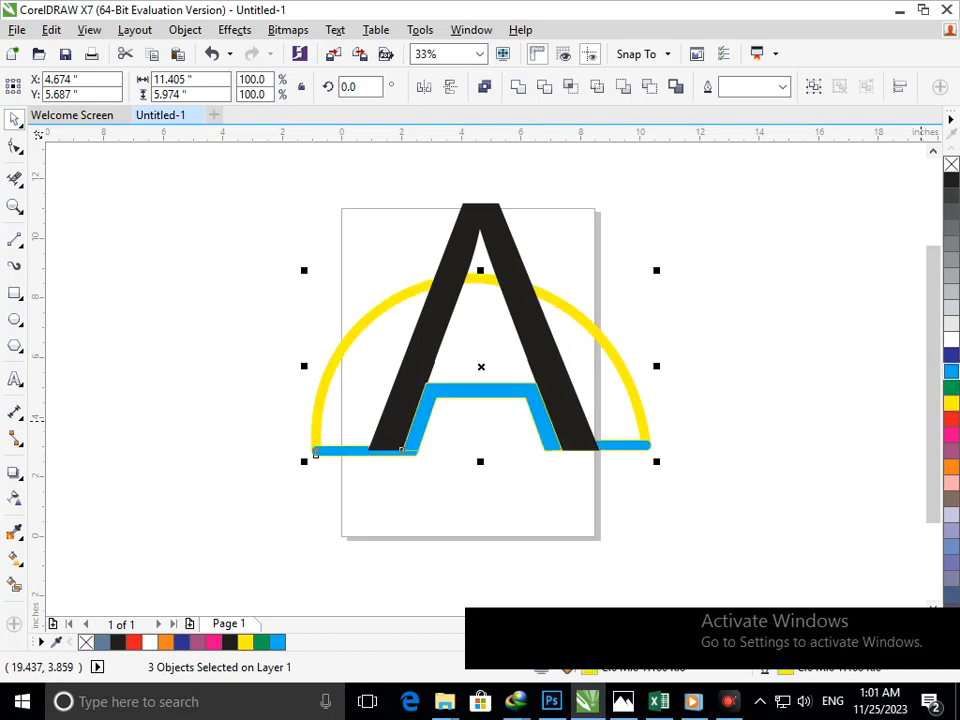
pyautogui.press('Escape')
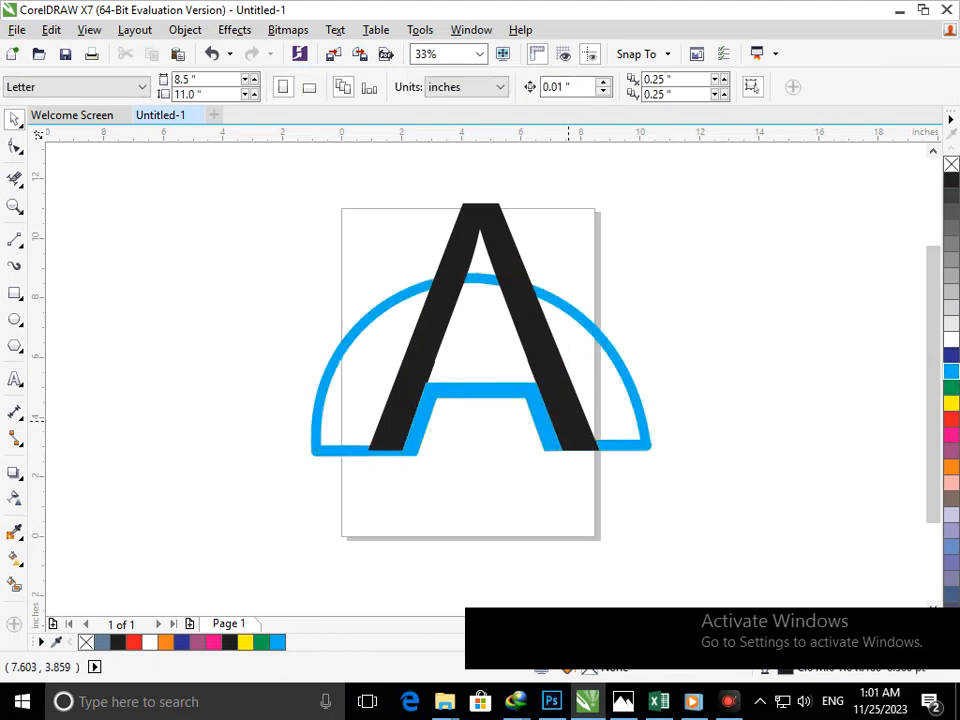
# Remove the leftover dark blue curve hidden behind the legs of the A
pyautogui.click(567, 373)
pyautogui.hotkey('ctrl', 'z')
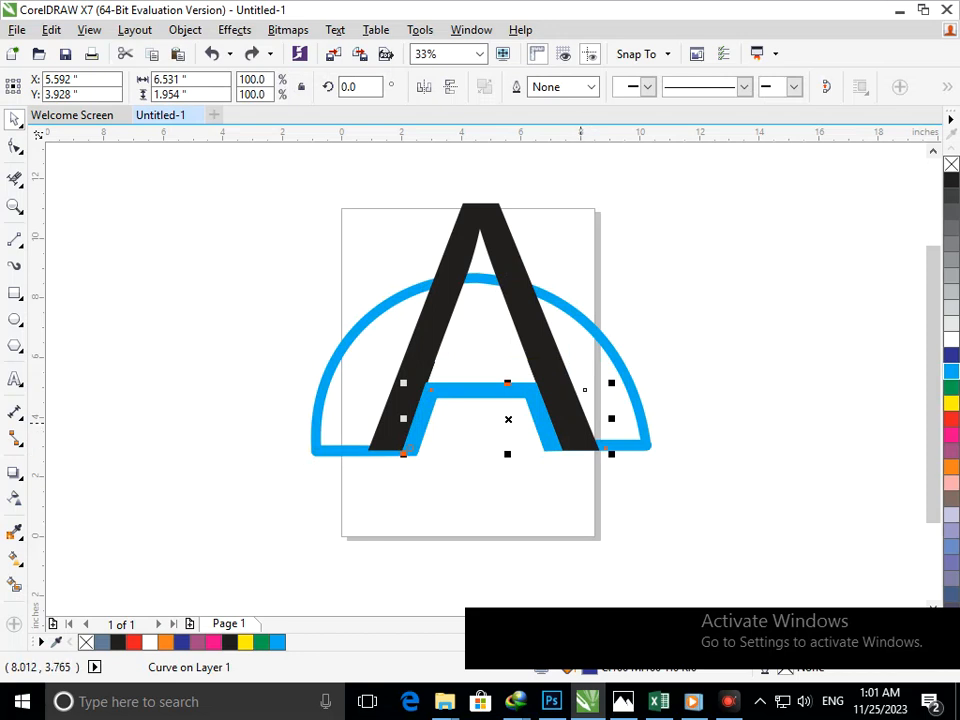
pyautogui.moveTo(580, 418); pyautogui.dragTo(864, 395)
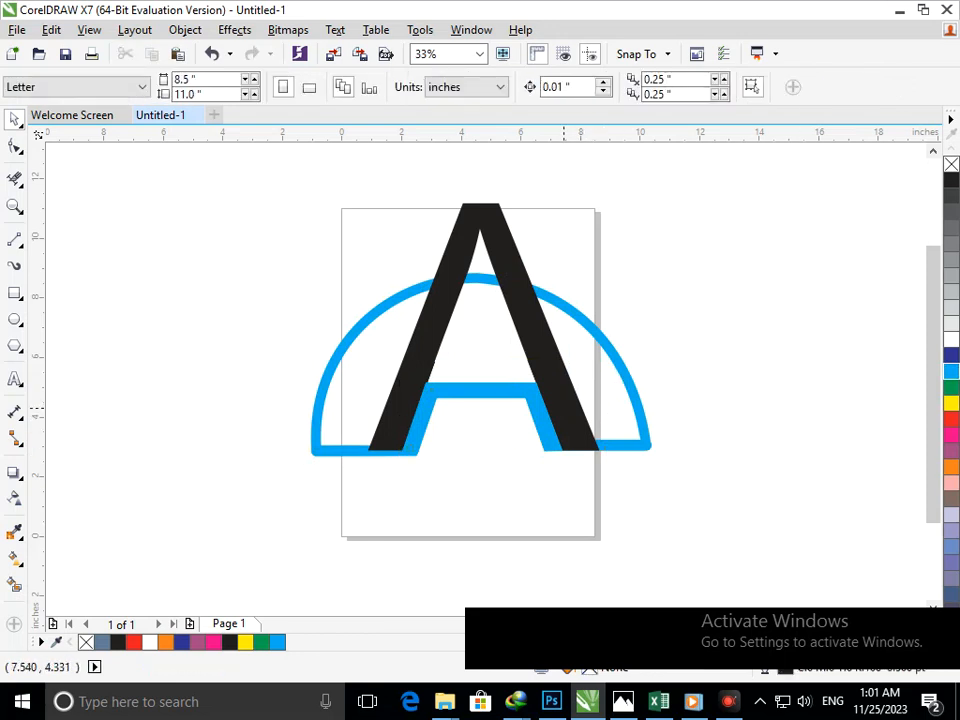
# Lower the two bottom nodes of the A's left leg to the lower edge of the left base bar, keeping the leg's slant
pyautogui.moveTo(562, 406); pyautogui.dragTo(630, 365)
pyautogui.hotkey('ctrl', 'z')
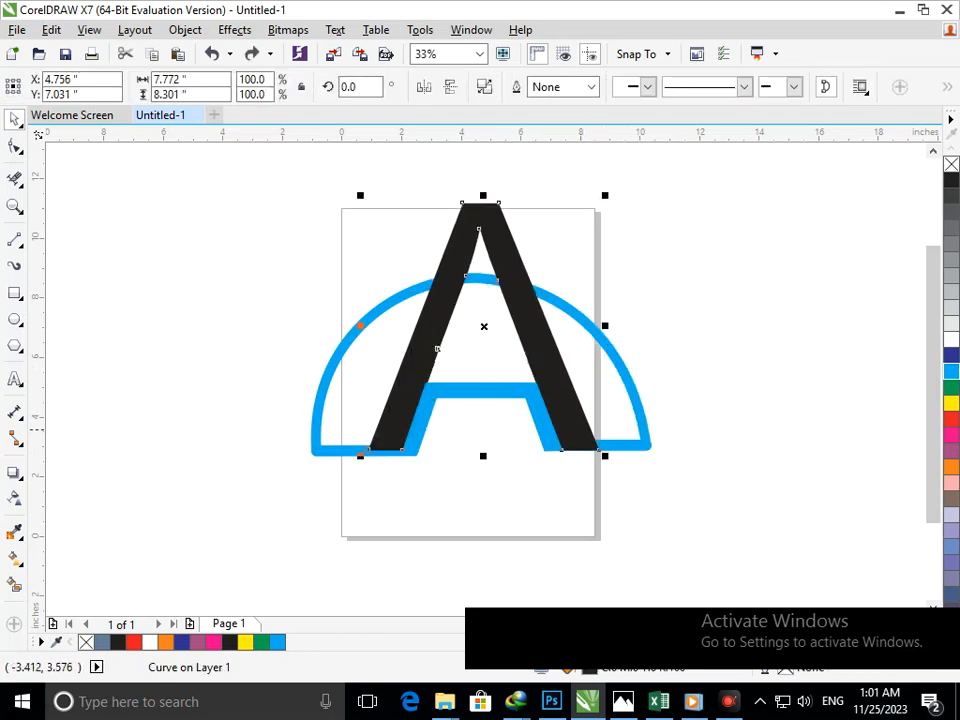
pyautogui.click(14, 145)
pyautogui.scroll(4, 372, 448)
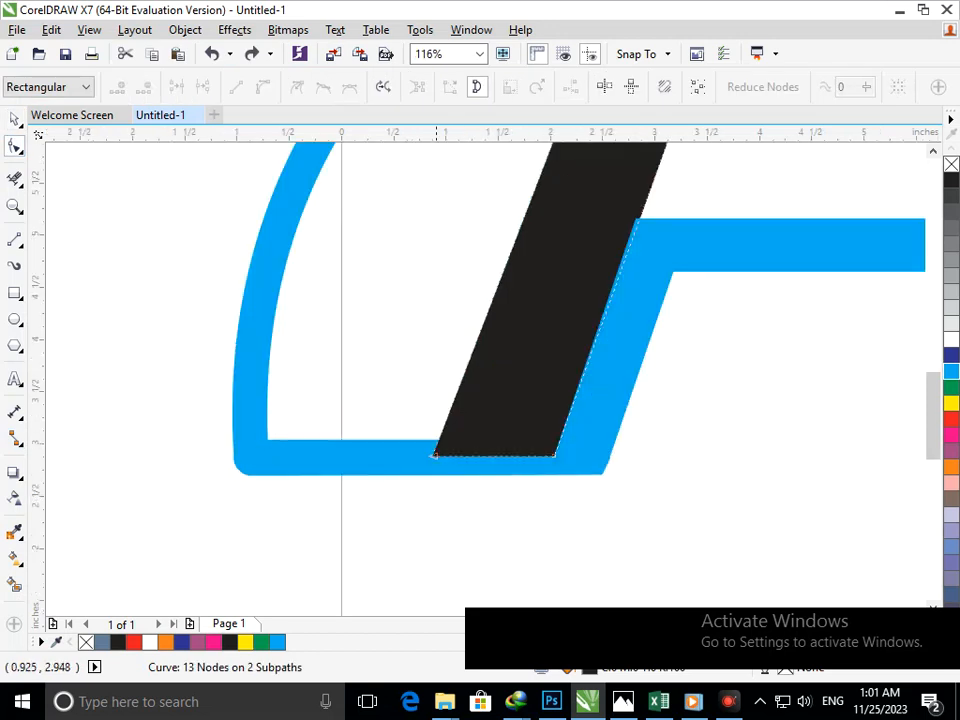
pyautogui.moveTo(434, 455); pyautogui.dragTo(424, 473)
pyautogui.hotkey('ctrl', 'z')
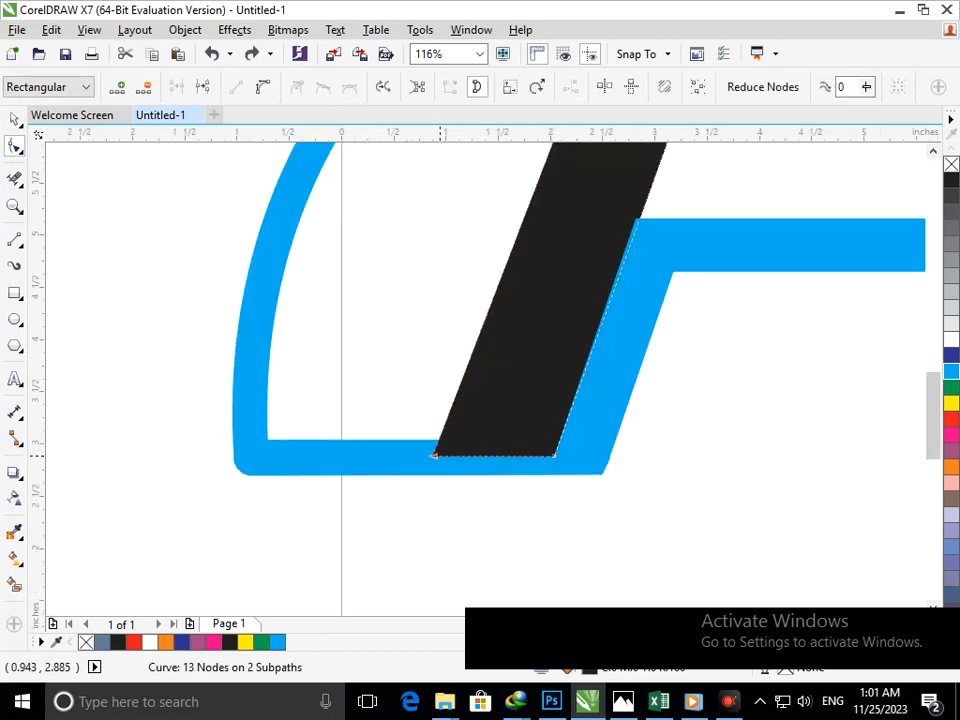
pyautogui.moveTo(434, 456); pyautogui.dragTo(428, 473)
pyautogui.moveTo(554, 457); pyautogui.dragTo(550, 472)
pyautogui.scroll(-3, 600, 451)
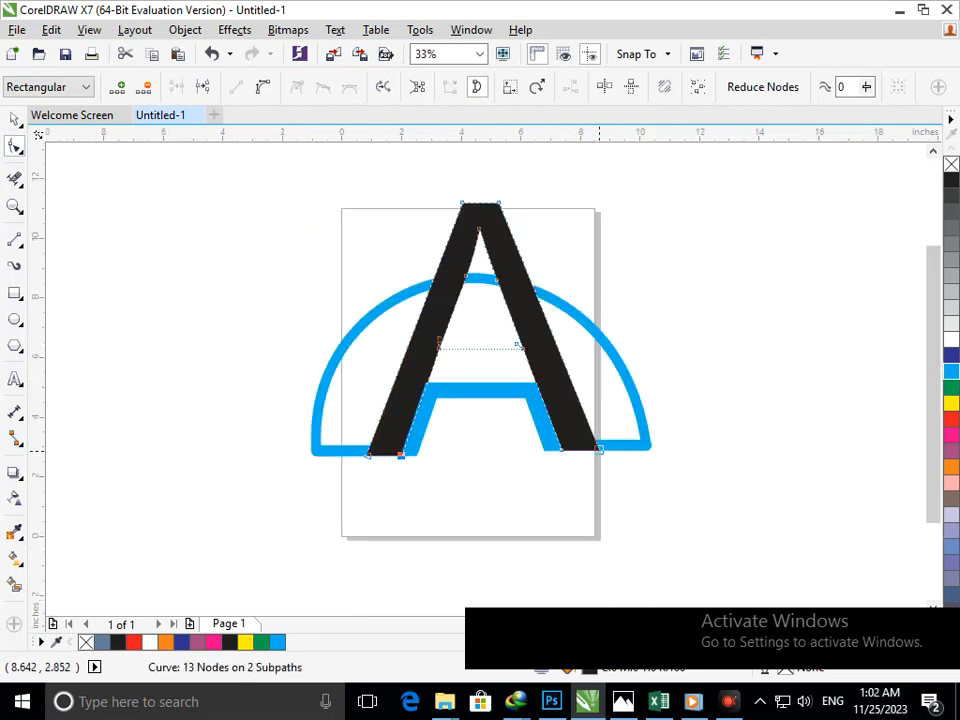
pyautogui.click(14, 119)
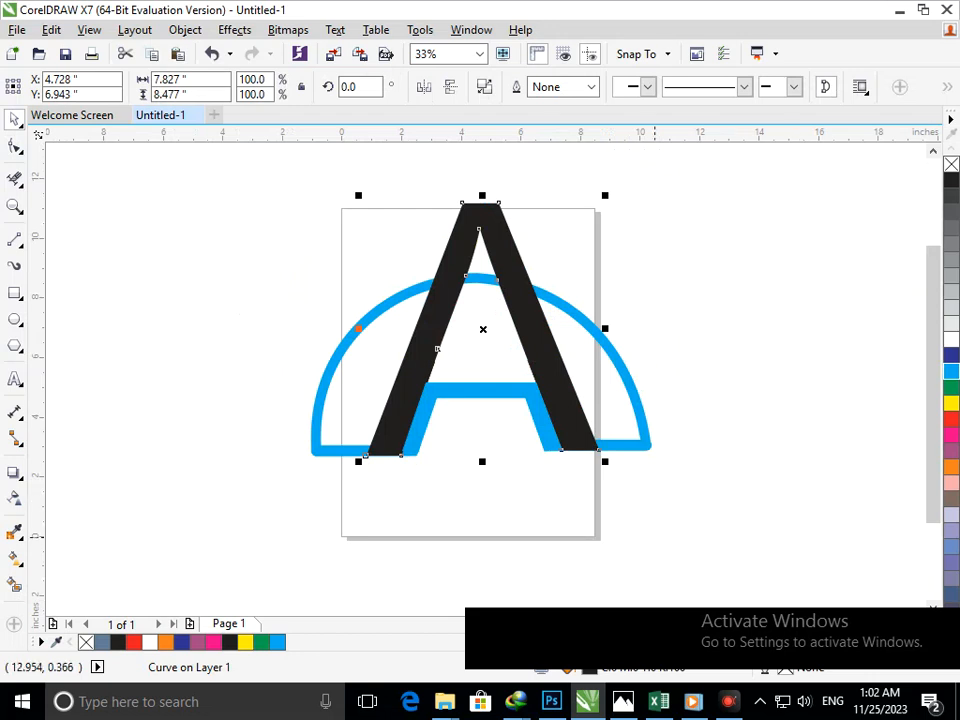
pyautogui.press('Escape')
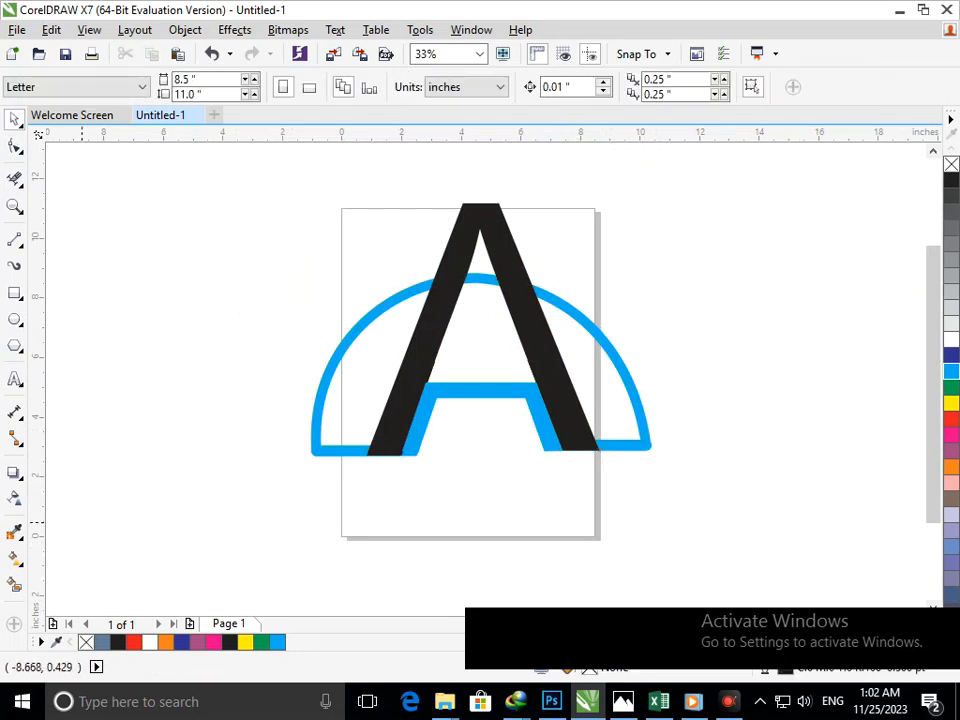
# Apply a linear fountain fill running from the top of the A down to its feet, with orange as the lower color
pyautogui.moveTo(548, 385); pyautogui.dragTo(552, 326)
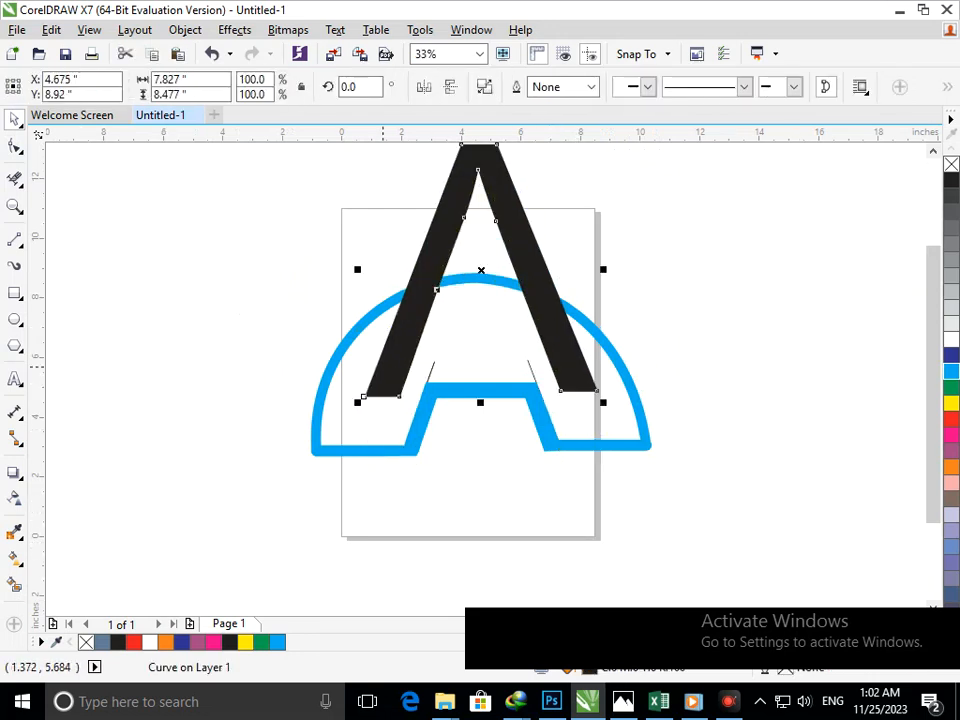
pyautogui.hotkey('ctrl', 'z')
pyautogui.click(14, 558)
pyautogui.click(55, 555)
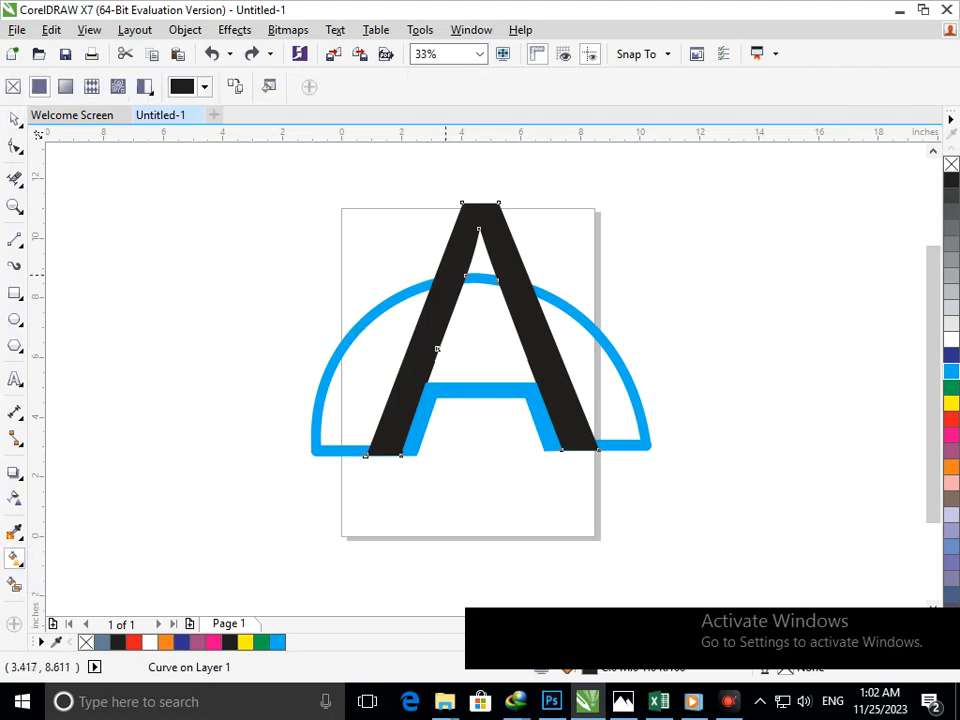
pyautogui.moveTo(479, 205); pyautogui.dragTo(477, 434)
pyautogui.click(951, 356)
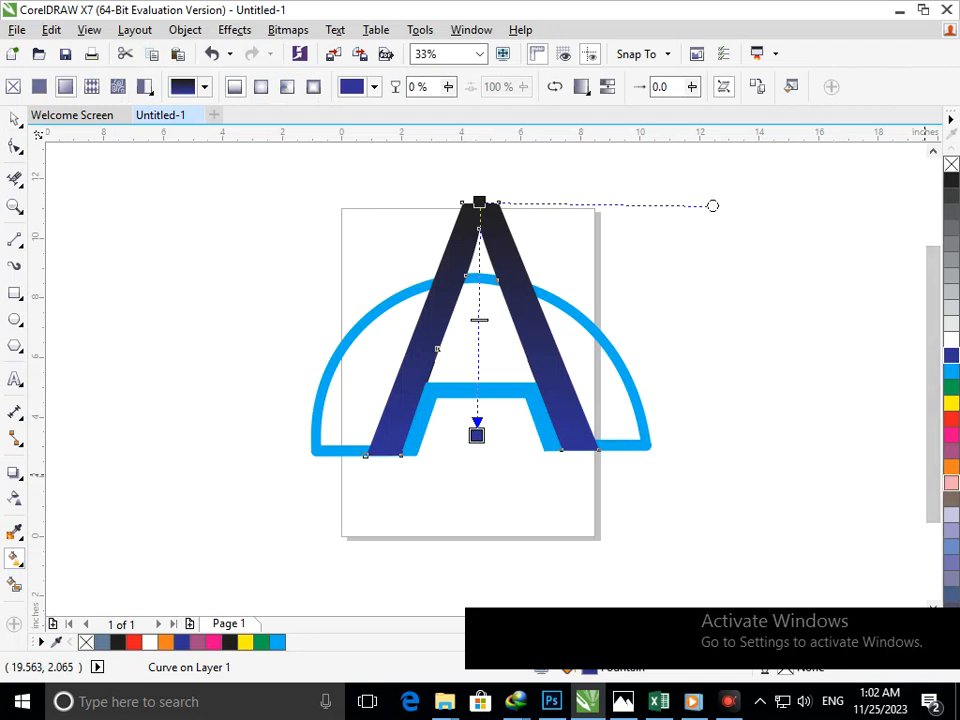
pyautogui.click(951, 483)
pyautogui.click(951, 466)
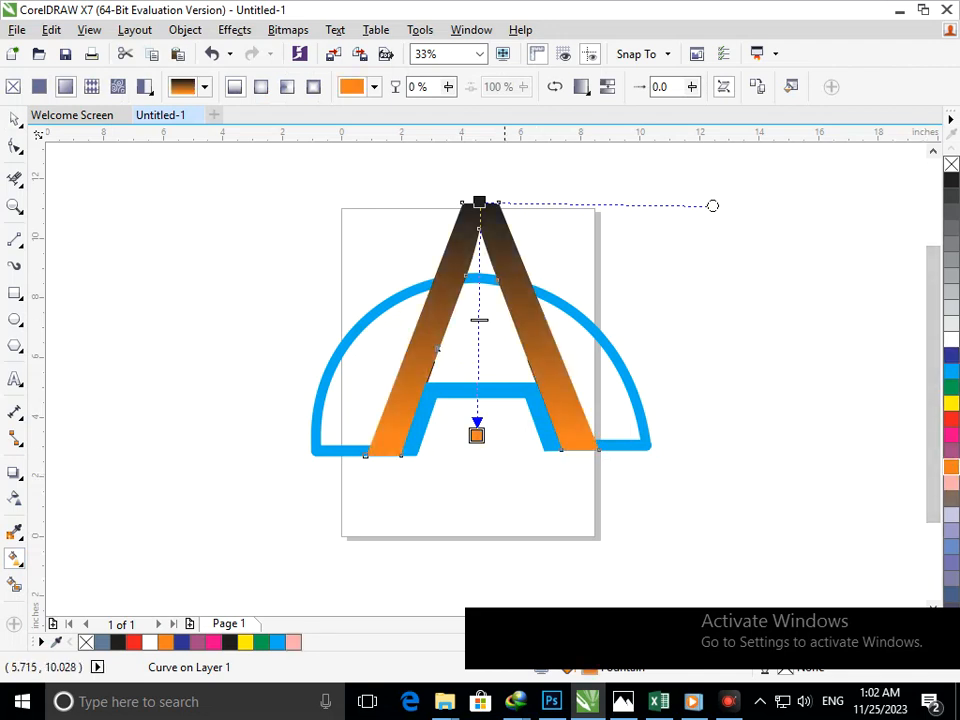
# Try yellow and green for the upper color of the A's gradient and settle on dark blue
pyautogui.click(479, 202)
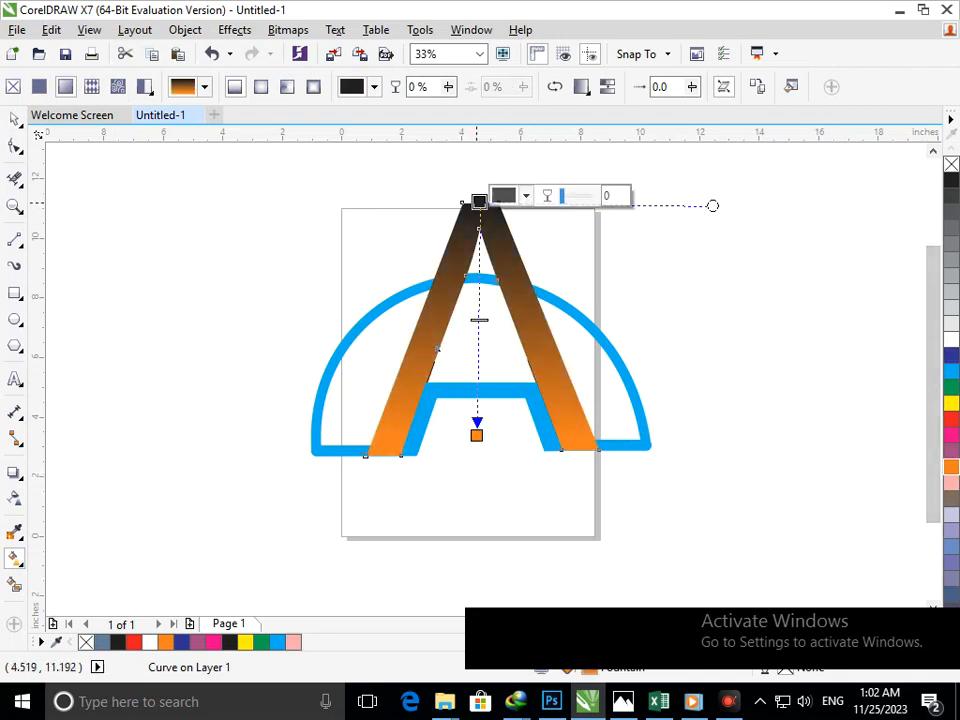
pyautogui.click(951, 355)
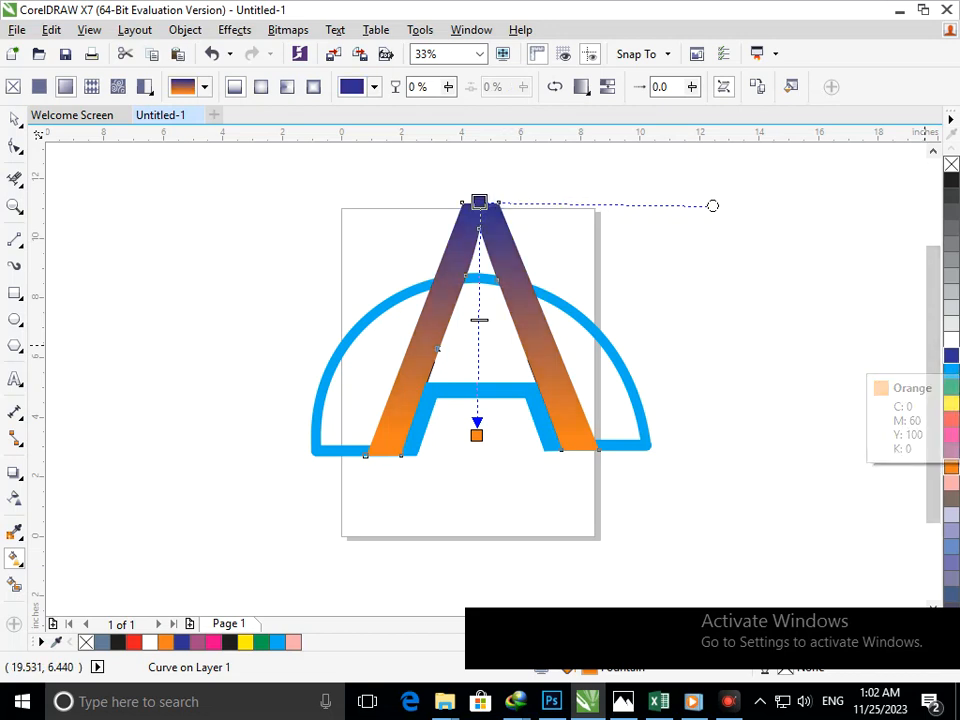
pyautogui.click(951, 403)
pyautogui.click(951, 386)
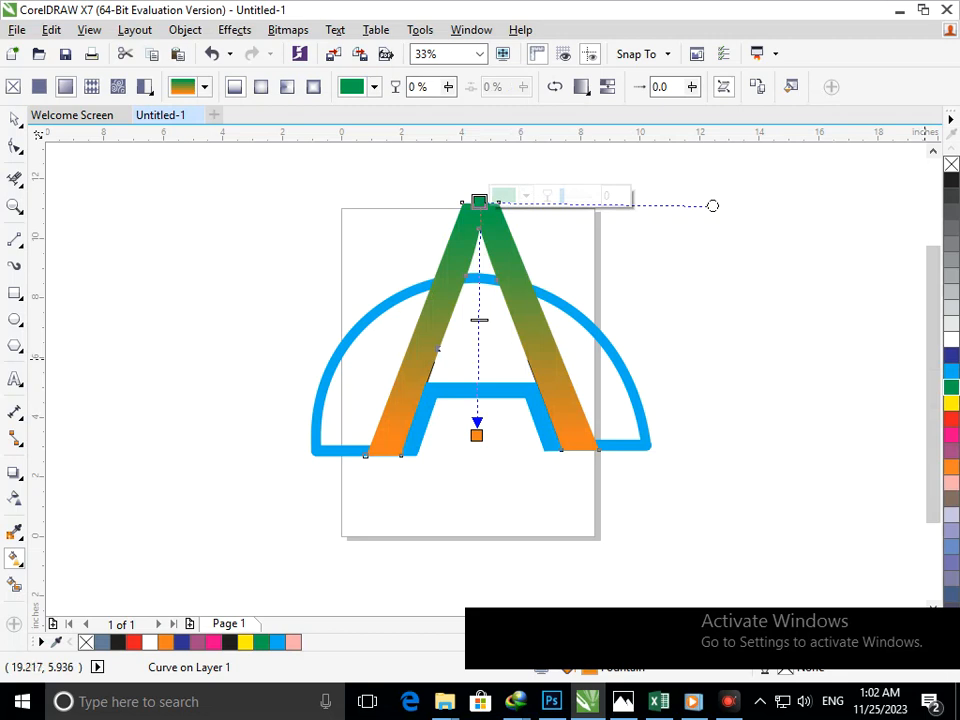
pyautogui.click(951, 355)
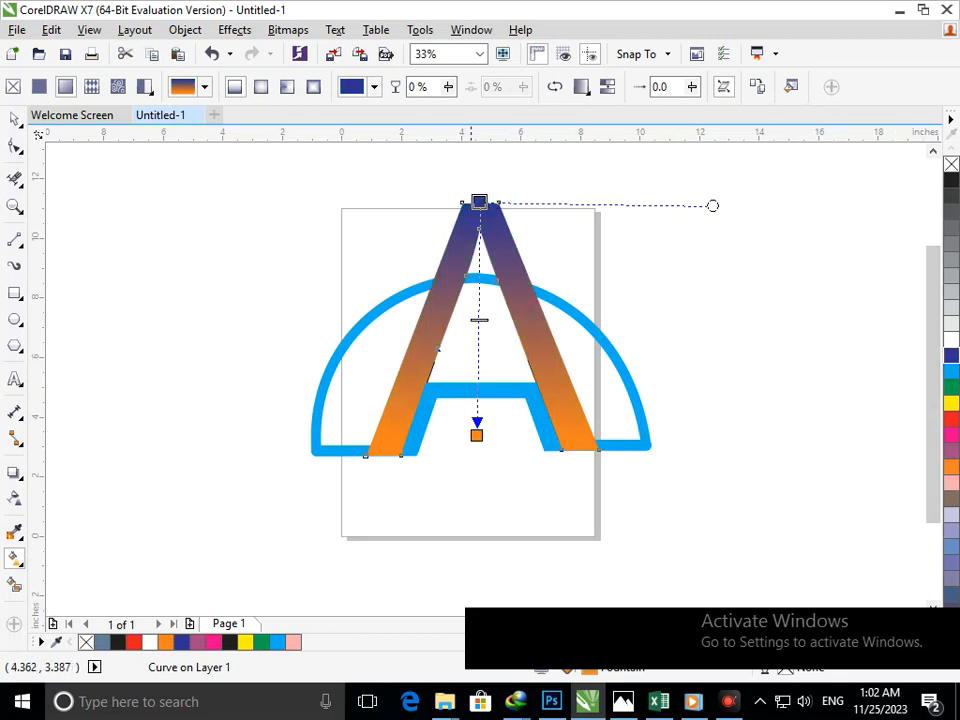
# Extend the gradient's lower end below the A's feet and change its color to purple
pyautogui.click(475, 434)
pyautogui.moveTo(476, 435); pyautogui.dragTo(481, 490)
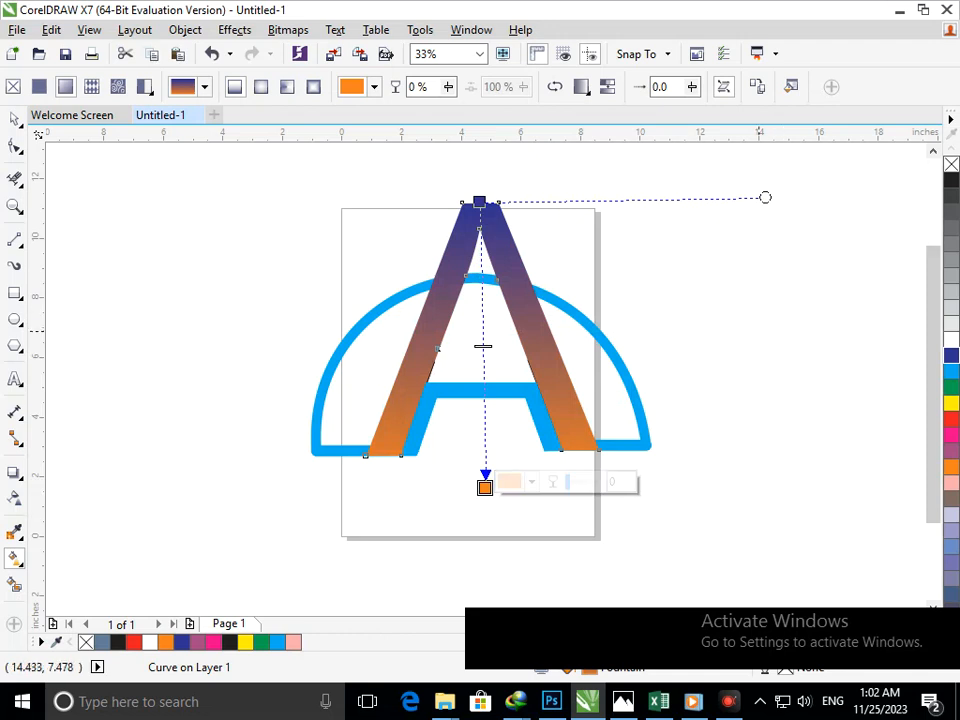
pyautogui.click(951, 451)
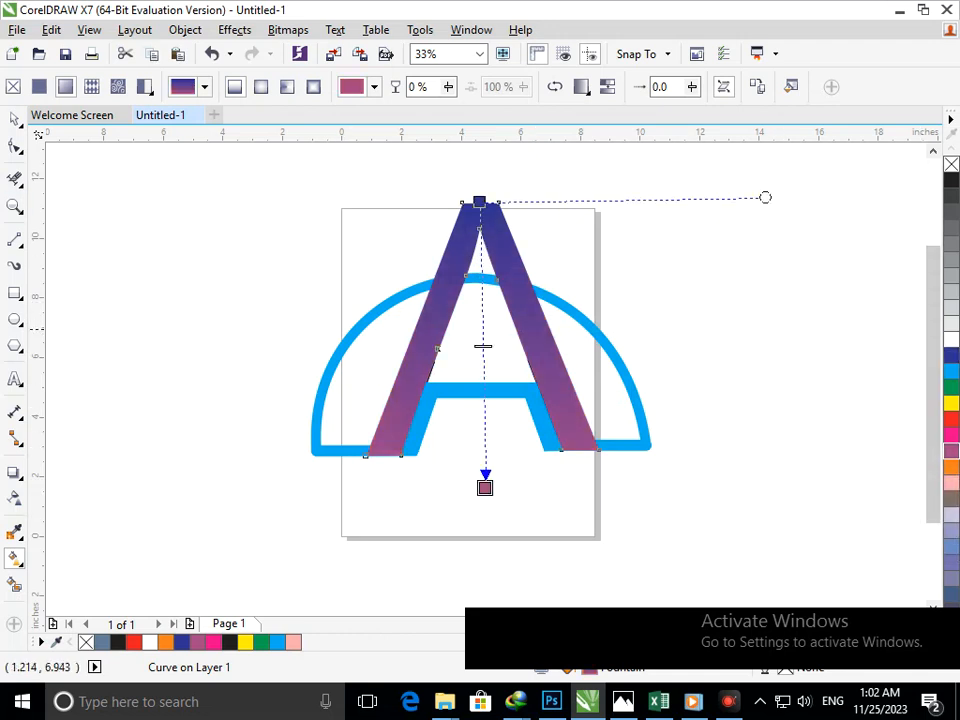
pyautogui.click(14, 119)
pyautogui.click(222, 382)
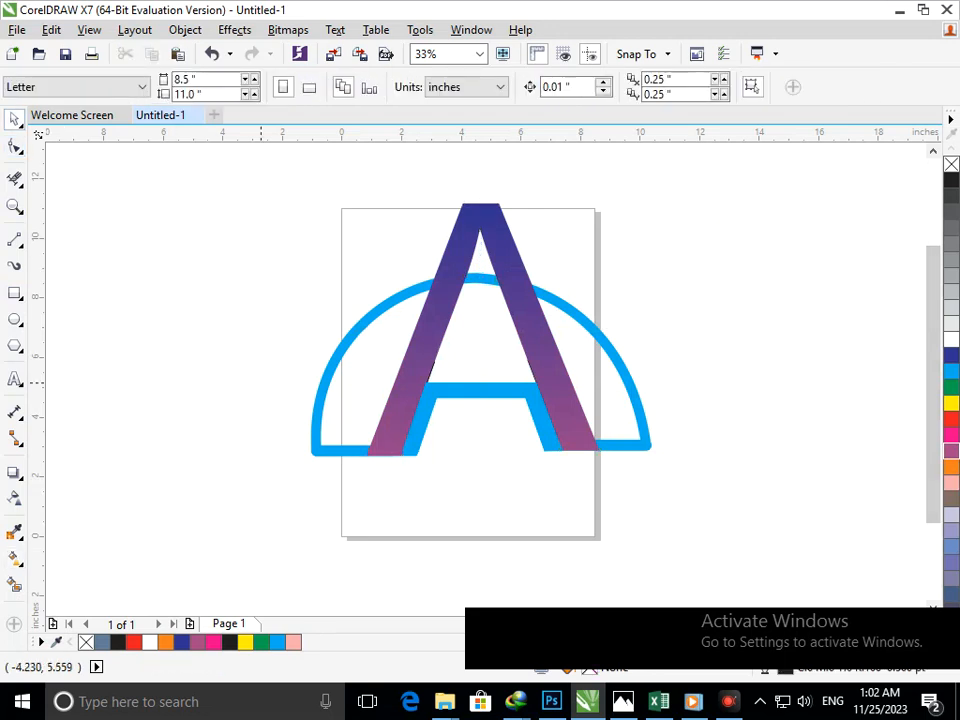
# Group the crossbar, base bars and arc and send the group to the back behind the A
pyautogui.click(420, 450)
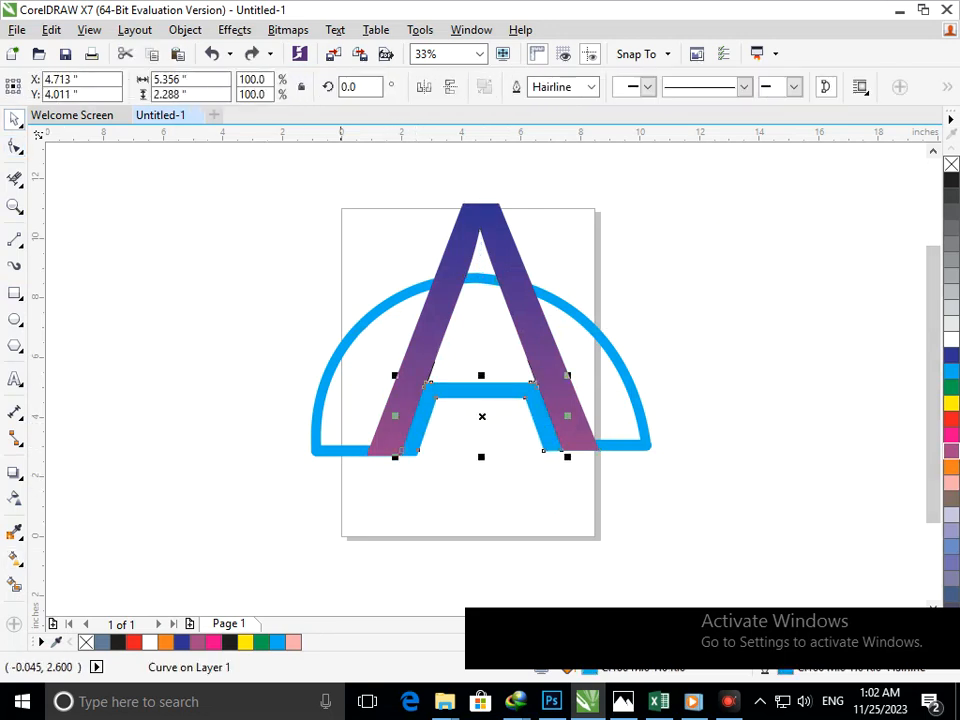
pyautogui.keyDown('shift'); pyautogui.click(341, 447); pyautogui.keyUp('shift')
pyautogui.keyDown('shift'); pyautogui.click(332, 349); pyautogui.keyUp('shift')
pyautogui.moveTo(340, 349); pyautogui.dragTo(123, 350)
pyautogui.hotkey('ctrl', 'z')
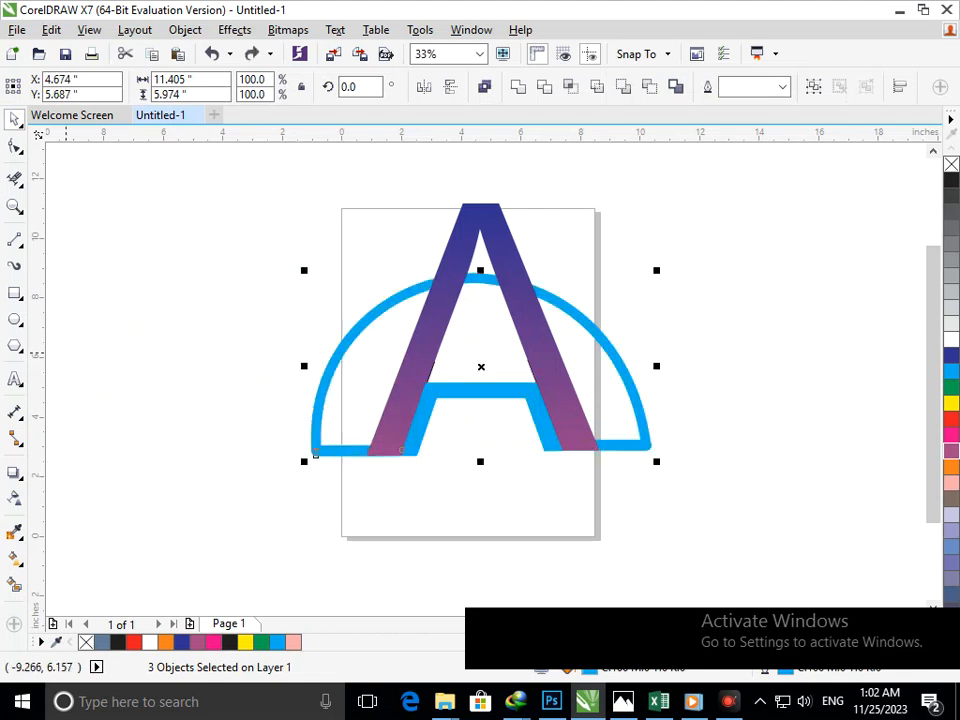
pyautogui.hotkey('ctrl', 'g')
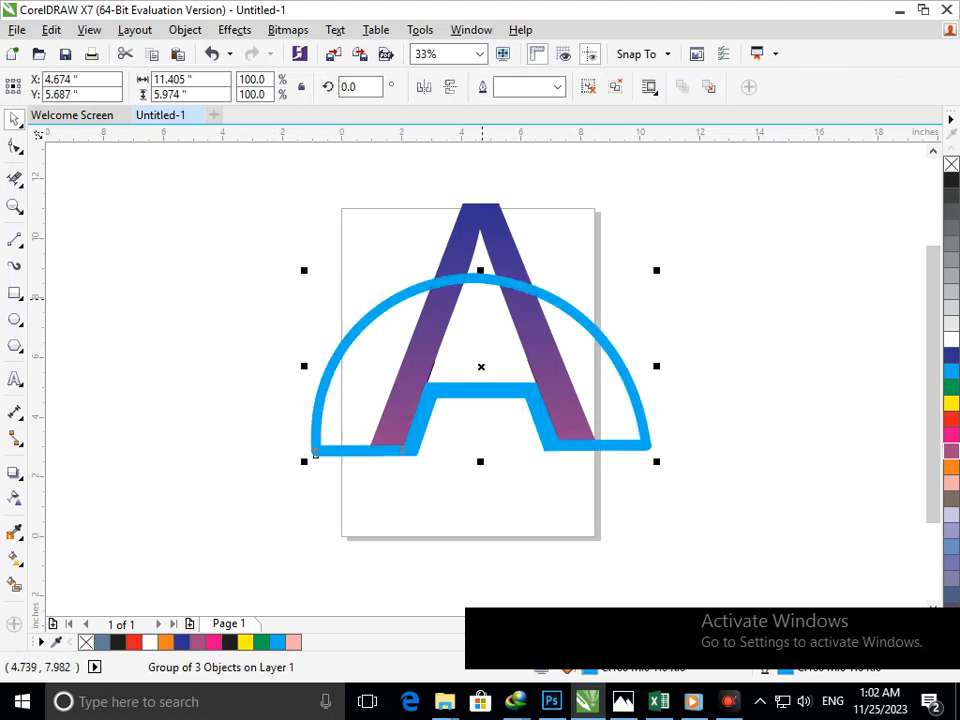
pyautogui.hotkey('shift', 'pagedown')
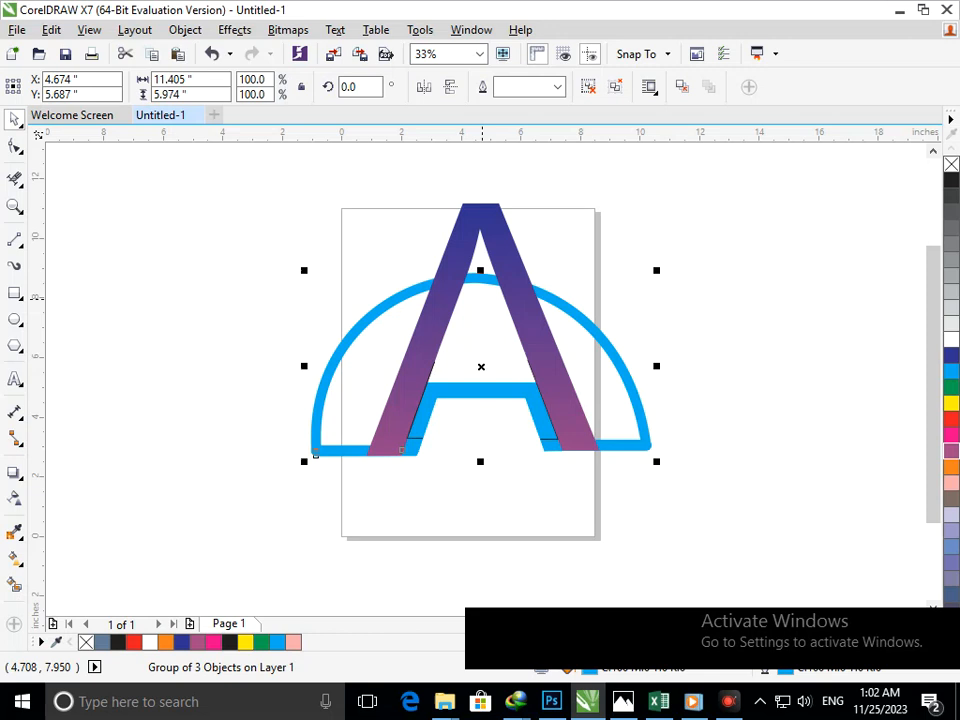
pyautogui.click(559, 547)
# Delete the thin black line segment that crosses the crossbar shape's right leg
pyautogui.press('F2')
pyautogui.moveTo(505, 395); pyautogui.dragTo(573, 444)
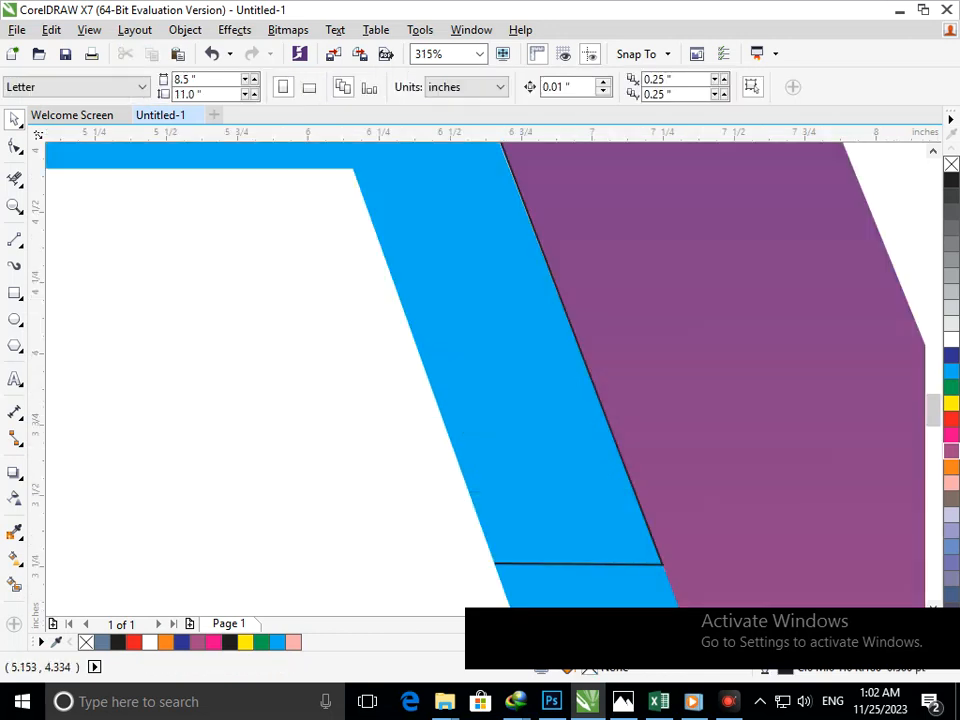
pyautogui.click(15, 179)
pyautogui.moveTo(578, 529); pyautogui.dragTo(612, 578)
pyautogui.press('F3')
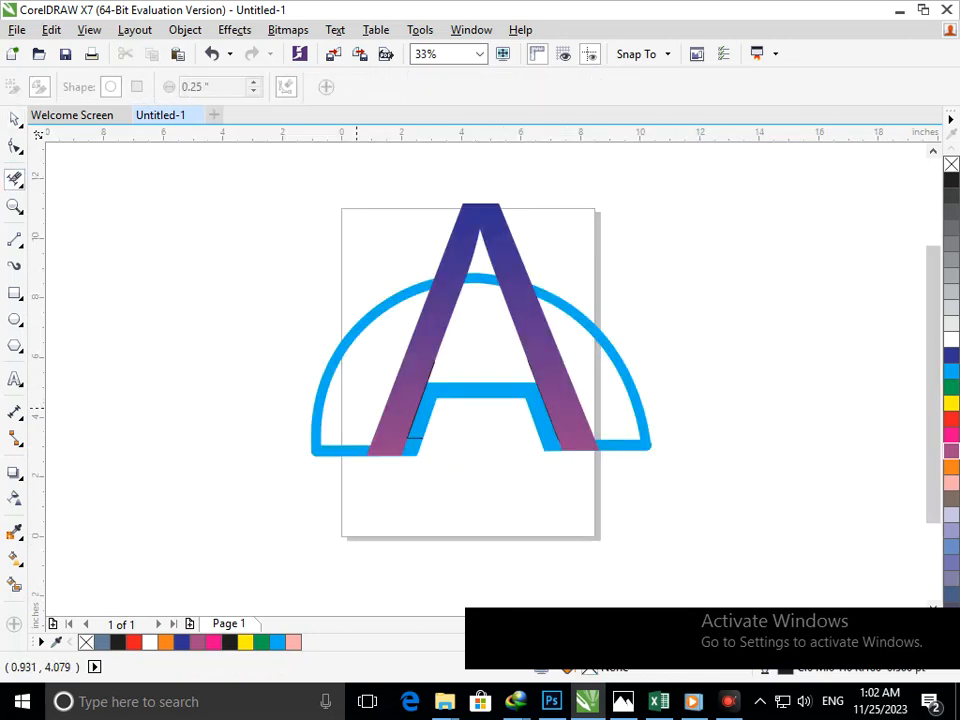
# Delete the thin black line segment that crosses the crossbar shape's left leg
pyautogui.press('F2')
pyautogui.moveTo(346, 389); pyautogui.dragTo(518, 482)
pyautogui.press('F3')
pyautogui.moveTo(449, 463); pyautogui.dragTo(451, 480)
pyautogui.press('F2')
pyautogui.moveTo(367, 431); pyautogui.dragTo(608, 469)
pyautogui.moveTo(549, 217); pyautogui.dragTo(519, 243)
pyautogui.hotkey('ctrl', 'z')
pyautogui.scroll(-5, 503, 260)
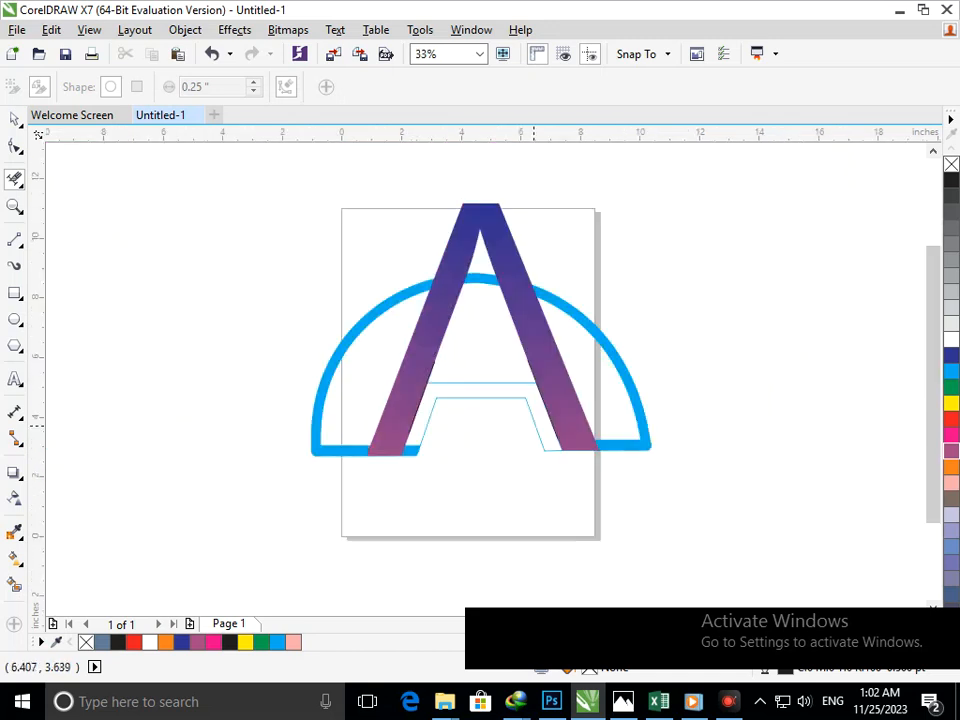
# Undo the last segment deletion on the crossbar shape and delete the leftover thin black lines along the A's legs
pyautogui.hotkey('ctrl', 'z')
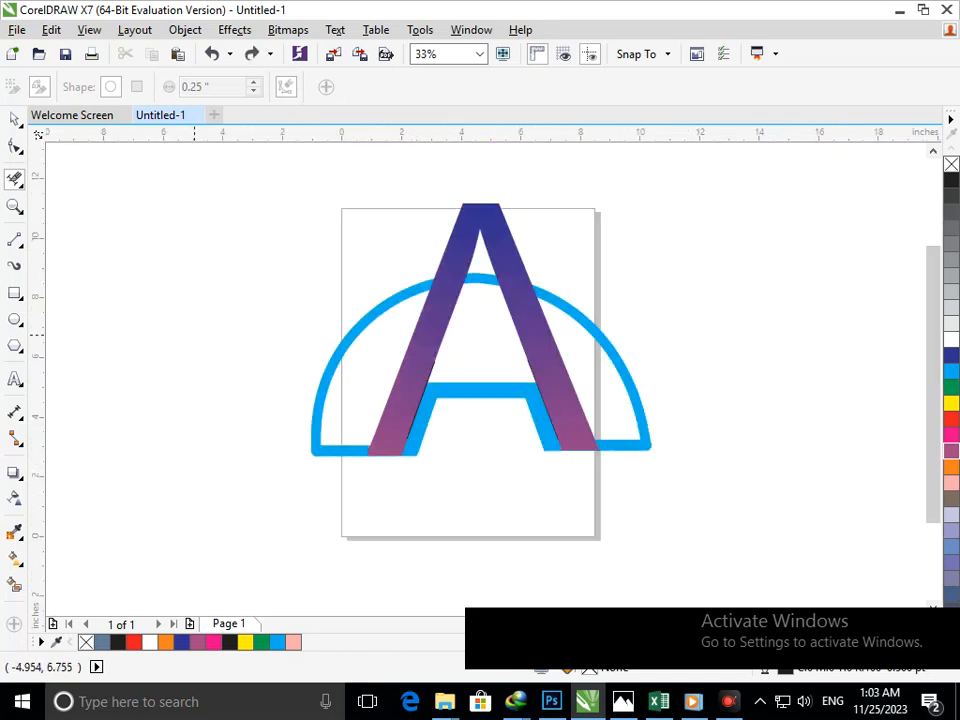
pyautogui.click(14, 118)
pyautogui.scroll(-3, 485, 359)
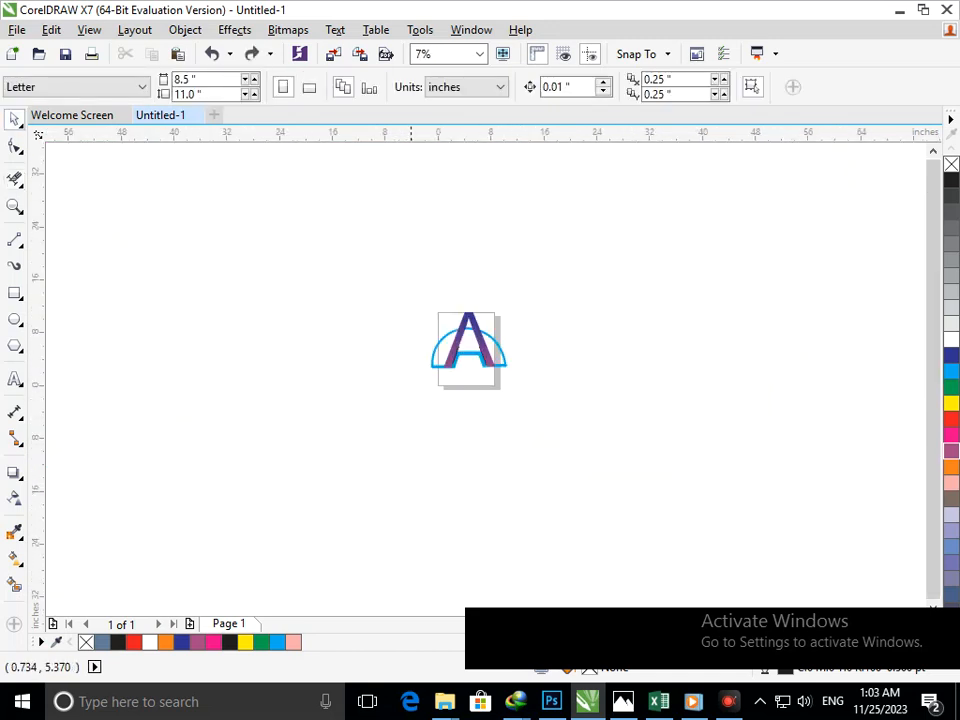
pyautogui.scroll(3, 310, 346)
pyautogui.scroll(5, 310, 346)
pyautogui.moveTo(292, 341); pyautogui.dragTo(353, 361)
pyautogui.hotkey('ctrl', 'z')
pyautogui.moveTo(293, 337); pyautogui.dragTo(341, 357)
pyautogui.press('Delete')
pyautogui.scroll(-5, 328, 343)
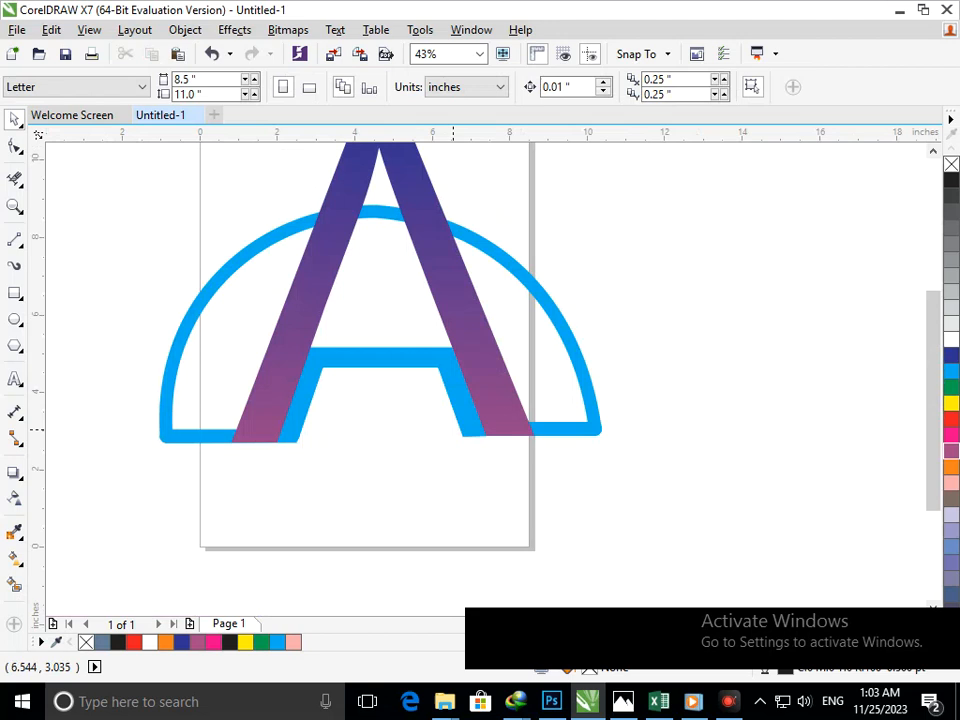
# Try rotating the whole logo clockwise, and undo the rotation
pyautogui.scroll(-3, 405, 427)
pyautogui.scroll(2, 385, 328)
pyautogui.scroll(-2, 371, 293)
pyautogui.scroll(5, 371, 293)
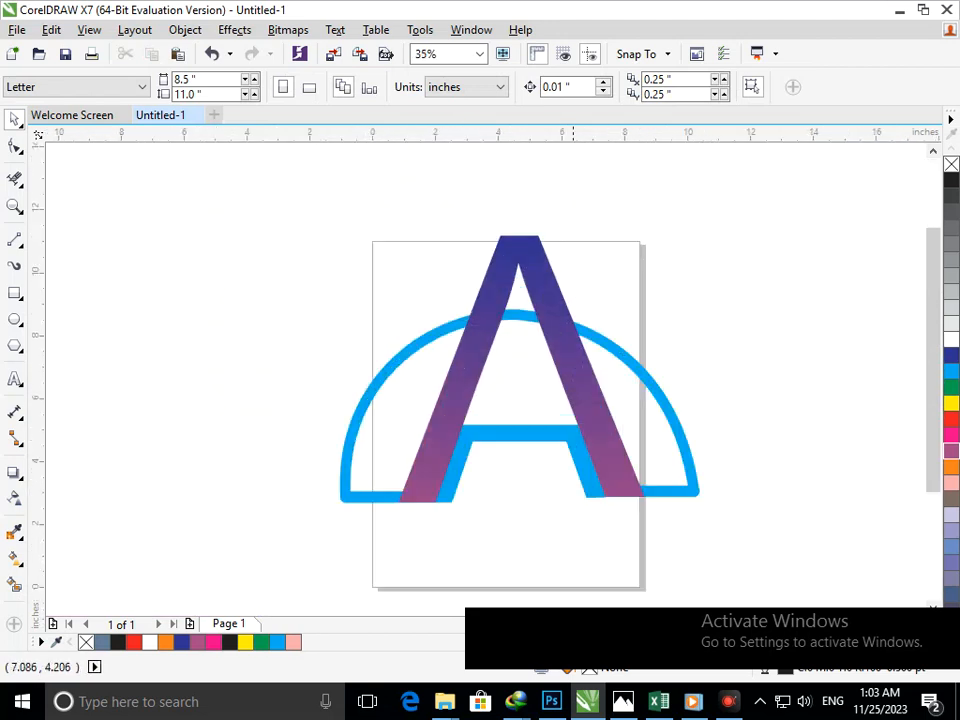
pyautogui.moveTo(308, 232); pyautogui.dragTo(777, 562)
pyautogui.click(690, 492)
pyautogui.moveTo(708, 511); pyautogui.dragTo(534, 600)
pyautogui.click(664, 564)
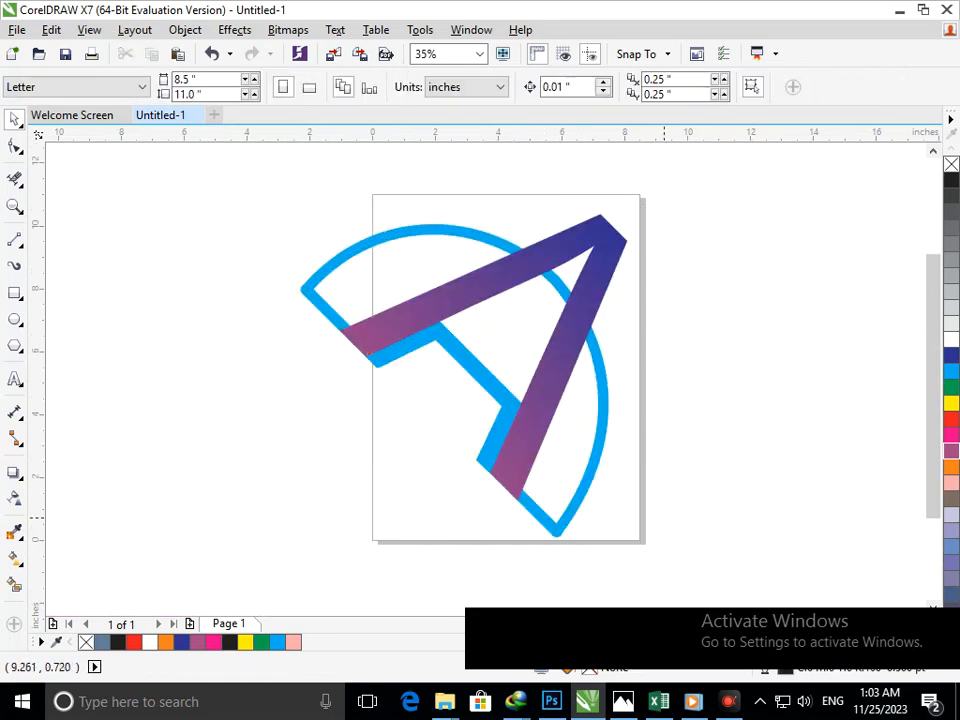
pyautogui.scroll(-2, 512, 407)
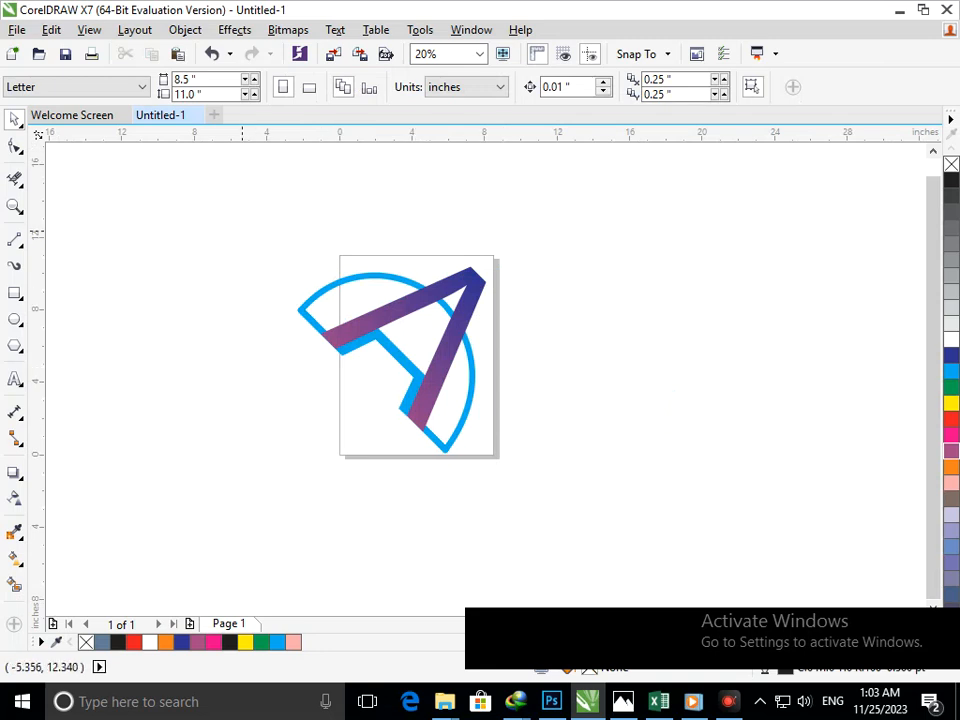
pyautogui.moveTo(218, 210); pyautogui.dragTo(535, 498)
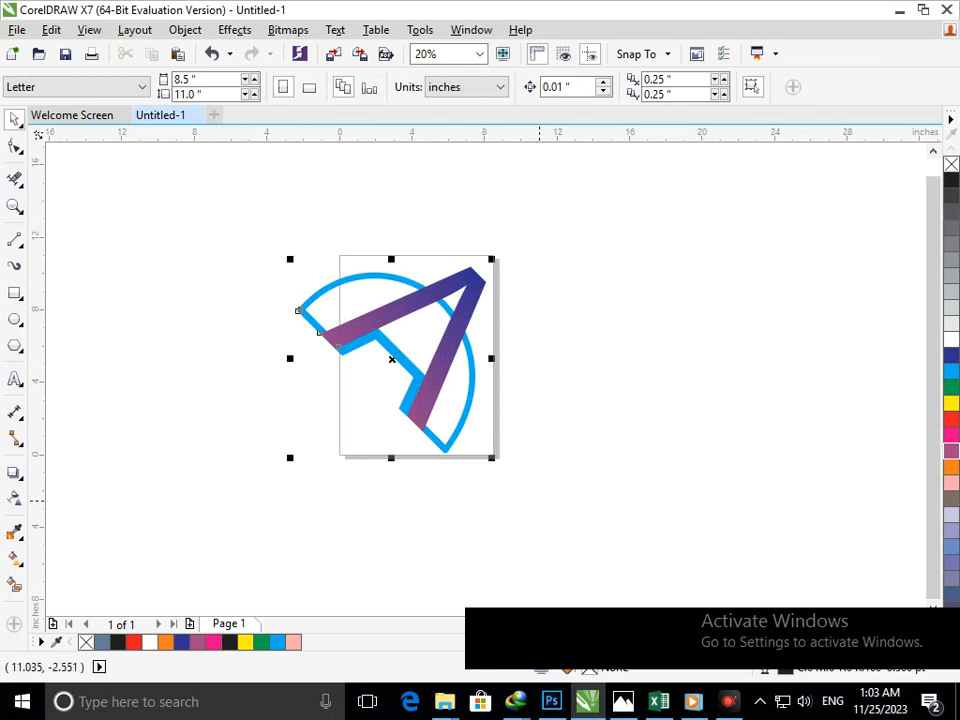
pyautogui.hotkey('ctrl', 'z')
pyautogui.click(520, 474)
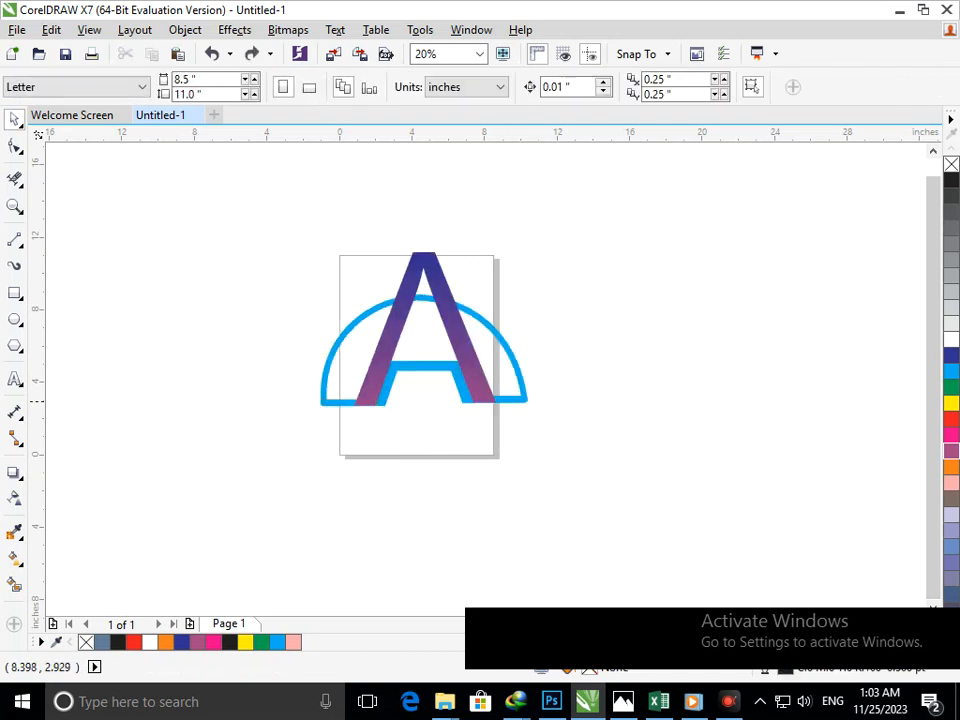
# Color the group of arc, crossbar and base bars black
pyautogui.moveTo(511, 399); pyautogui.dragTo(521, 427)
pyautogui.hotkey('ctrl', 'z')
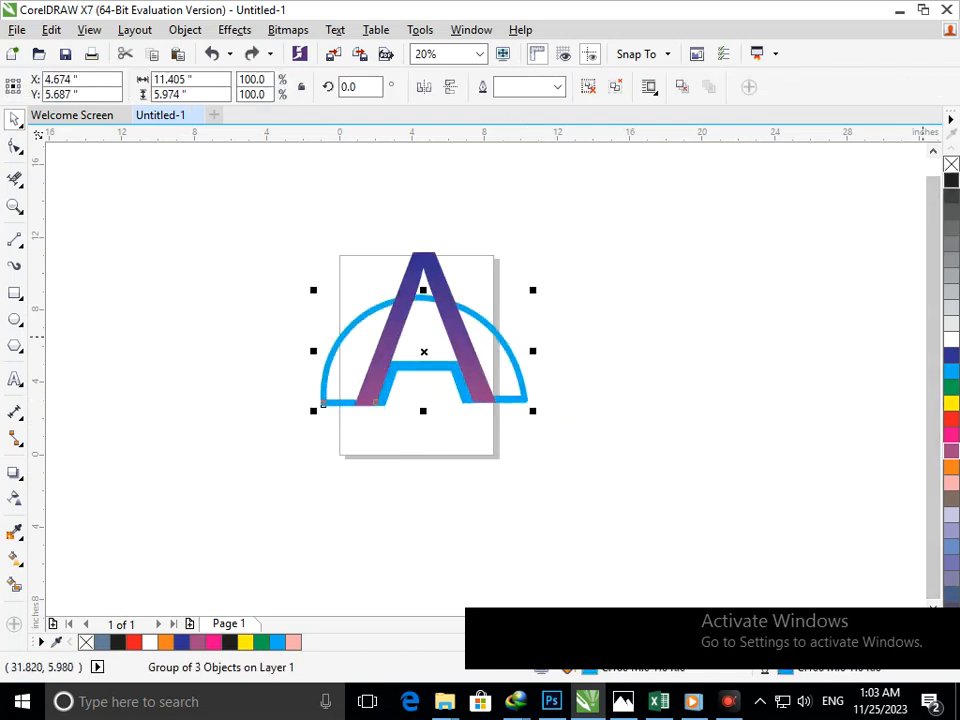
pyautogui.click(951, 180)
pyautogui.click(637, 421)
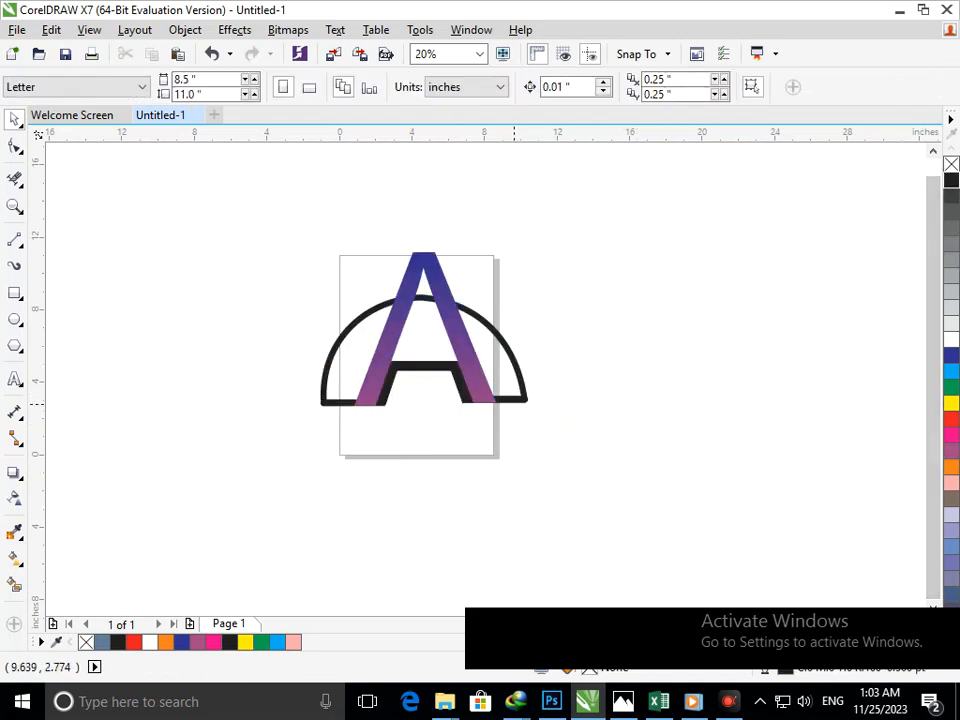
pyautogui.press('super+x')
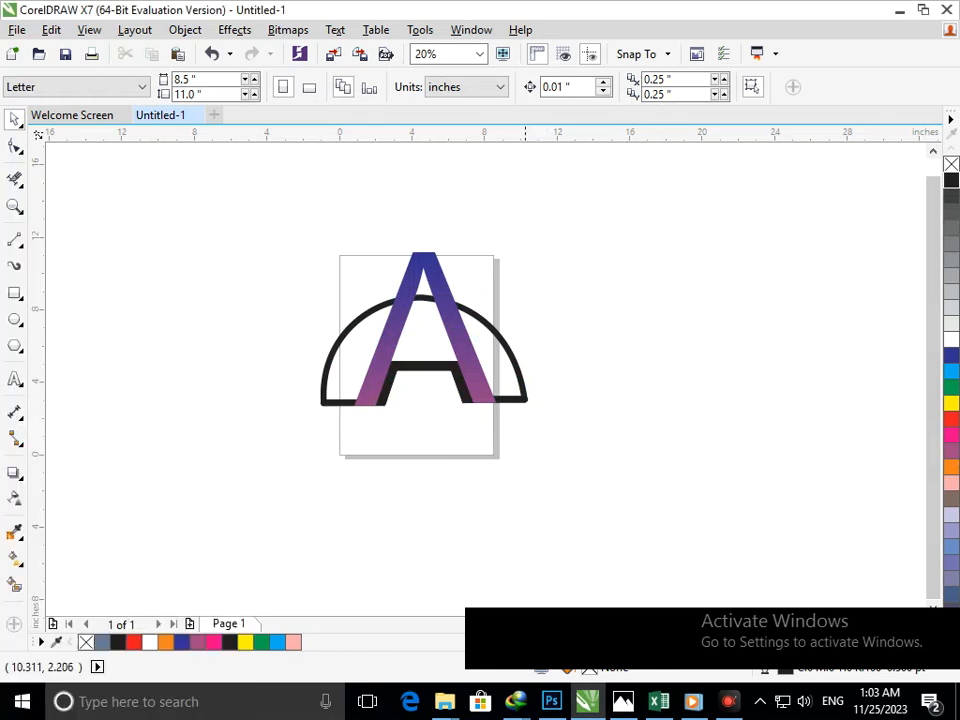
# Color the group of arc, crossbar and base bars green, both fill and outline
pyautogui.click(525, 410)
pyautogui.rightClick(951, 387)
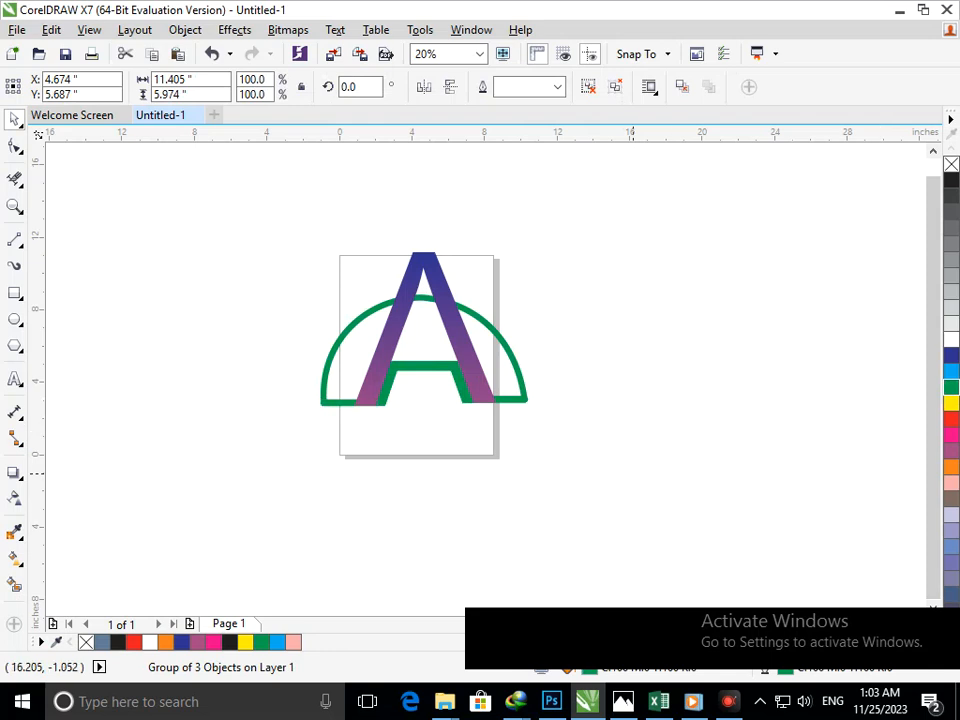
pyautogui.click(633, 473)
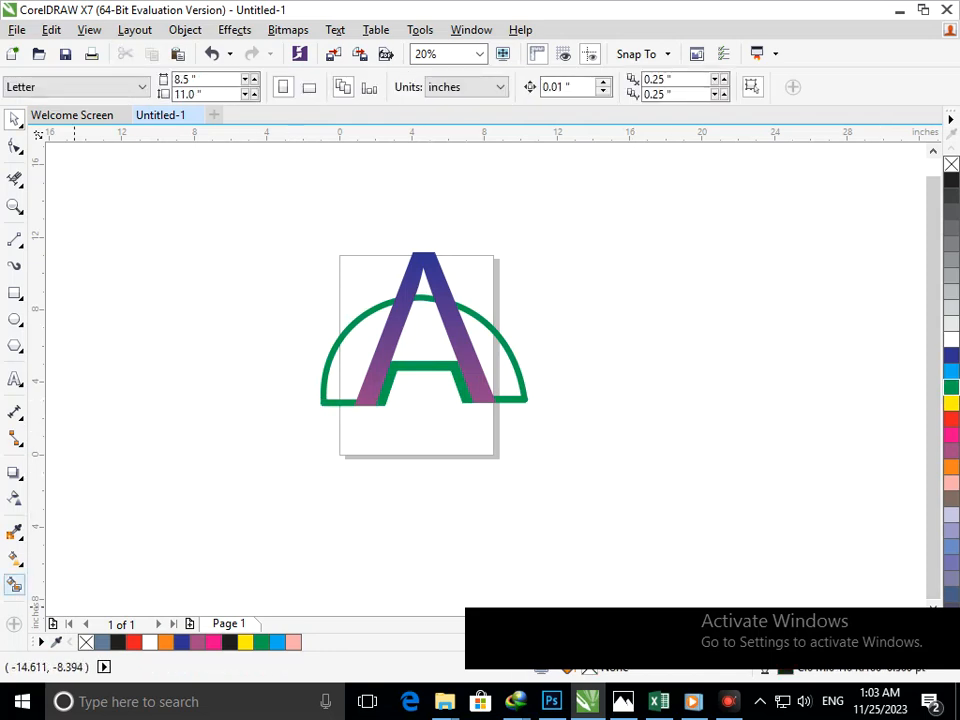
# Create a Smart Fill shape in the small triangle under the A's apex above the arc and color it dark blue
pyautogui.click(15, 585)
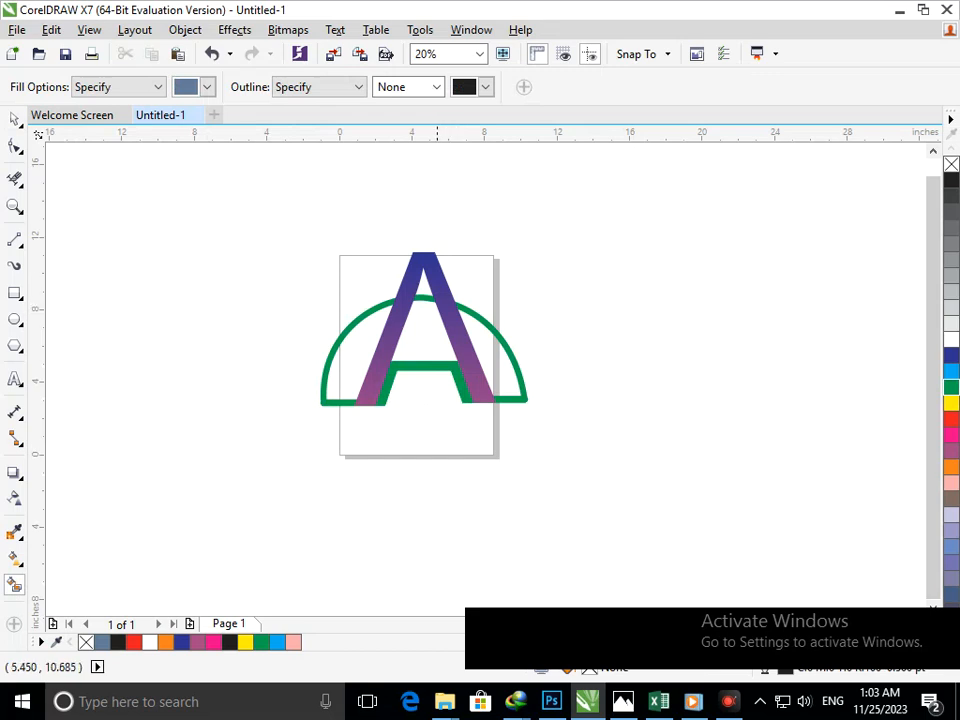
pyautogui.click(424, 276)
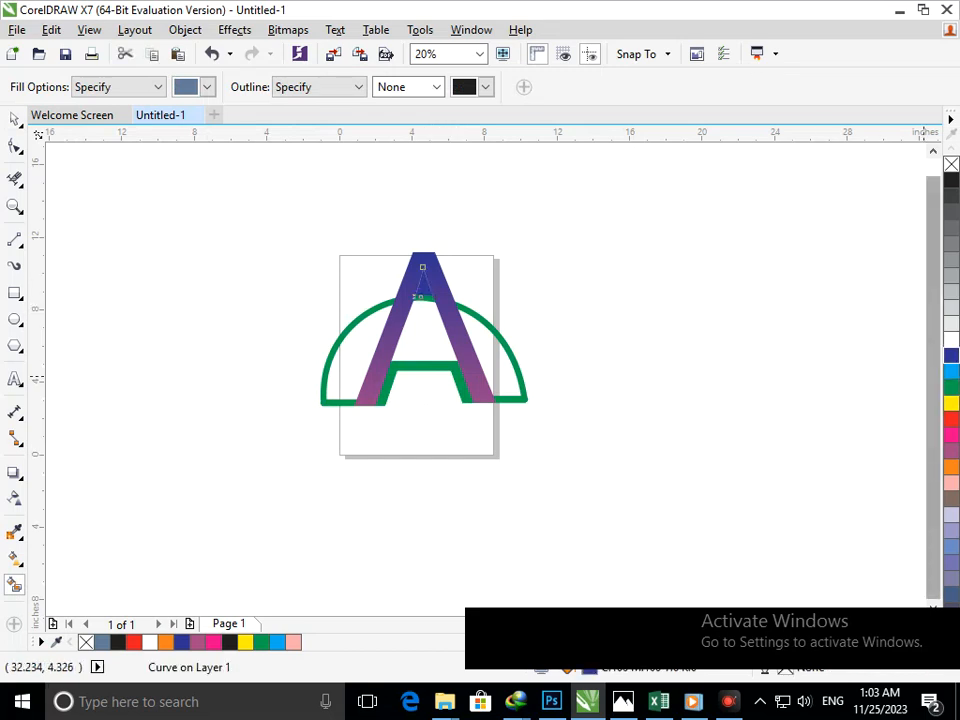
pyautogui.click(15, 119)
pyautogui.click(145, 243)
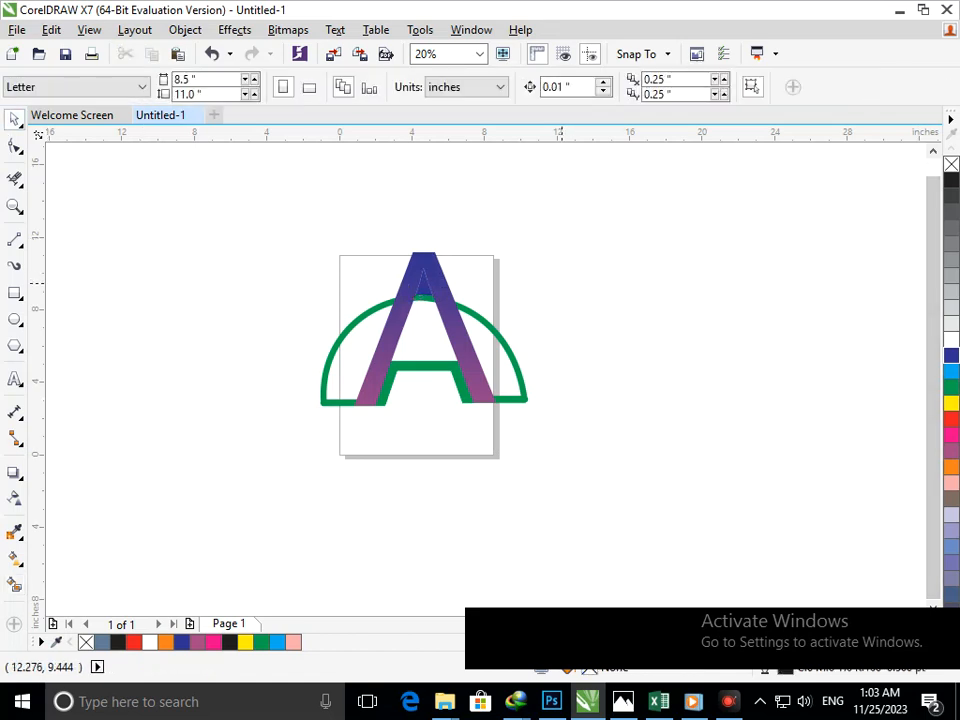
# Combine the dark blue triangle with the gradient letter A into a single curve
pyautogui.click(422, 266)
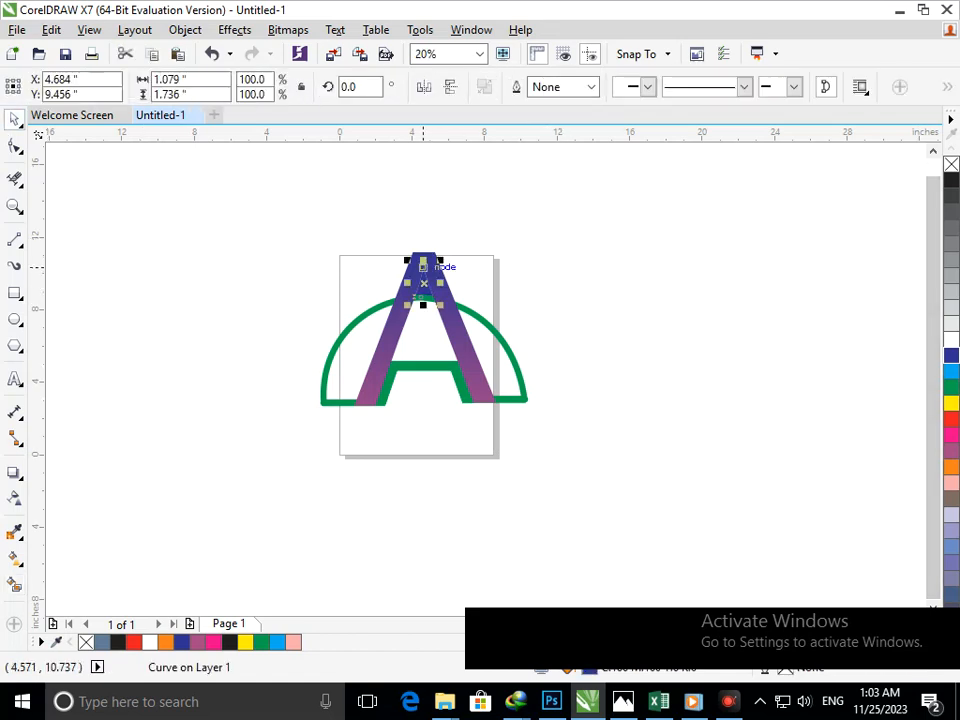
pyautogui.keyDown('shift'); pyautogui.click(467, 368); pyautogui.keyUp('shift')
pyautogui.hotkey('ctrl', 'l')
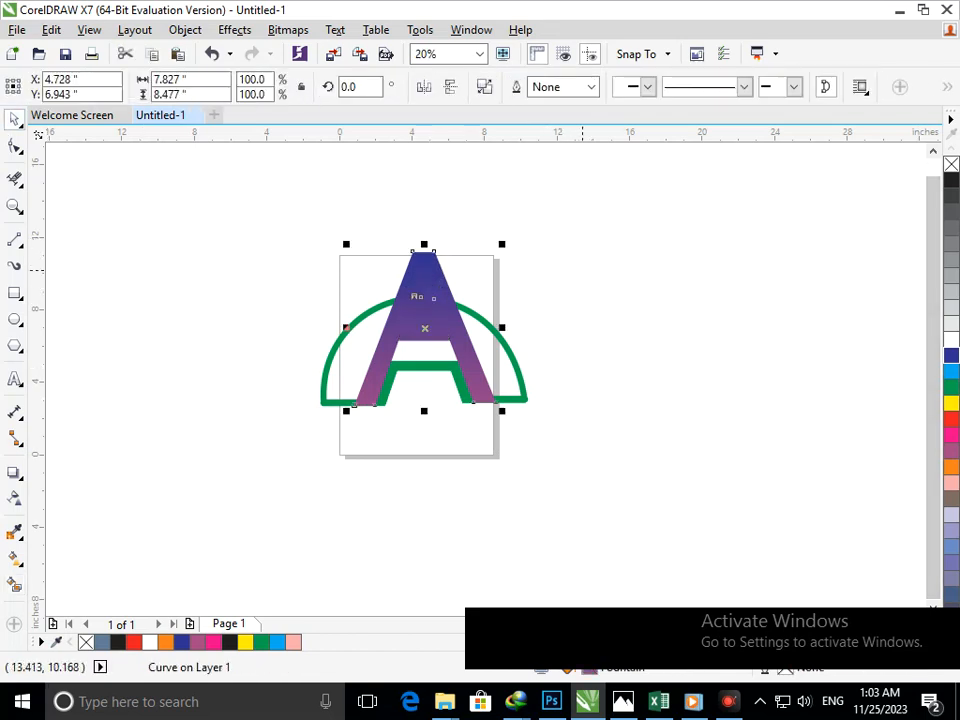
pyautogui.press('Escape')
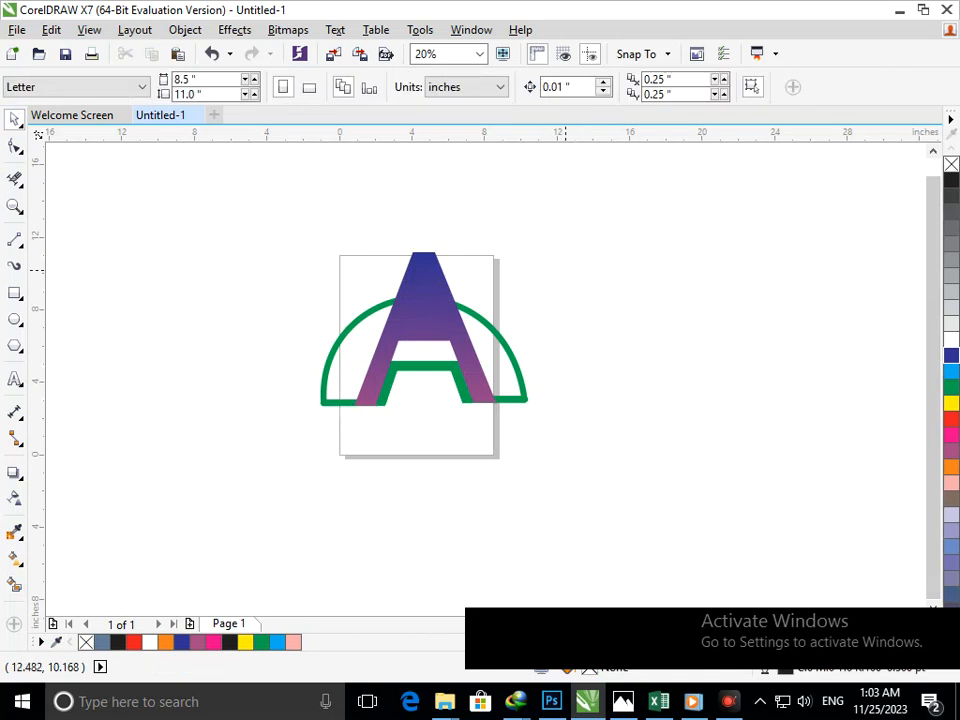
# Bring the green arc, crossbar and base bars group to the front, over the letter A
pyautogui.moveTo(492, 324)
pyautogui.mouseDown()
pyautogui.moveTo(534, 298)
pyautogui.moveTo(485, 322)
pyautogui.mouseUp()
pyautogui.hotkey('shift', 'pageup')
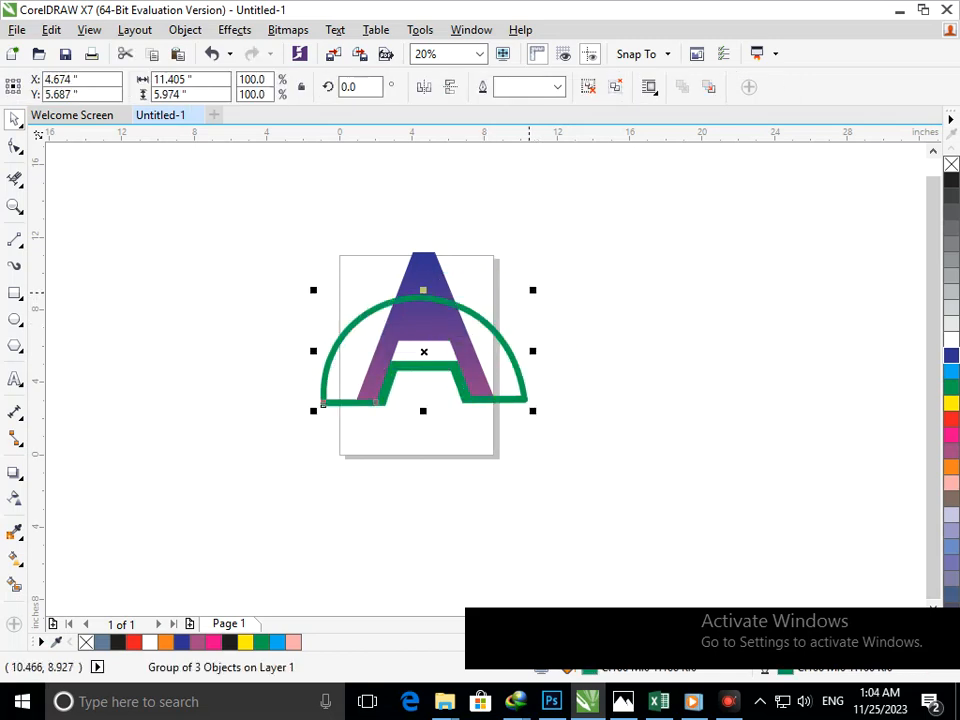
pyautogui.click(638, 360)
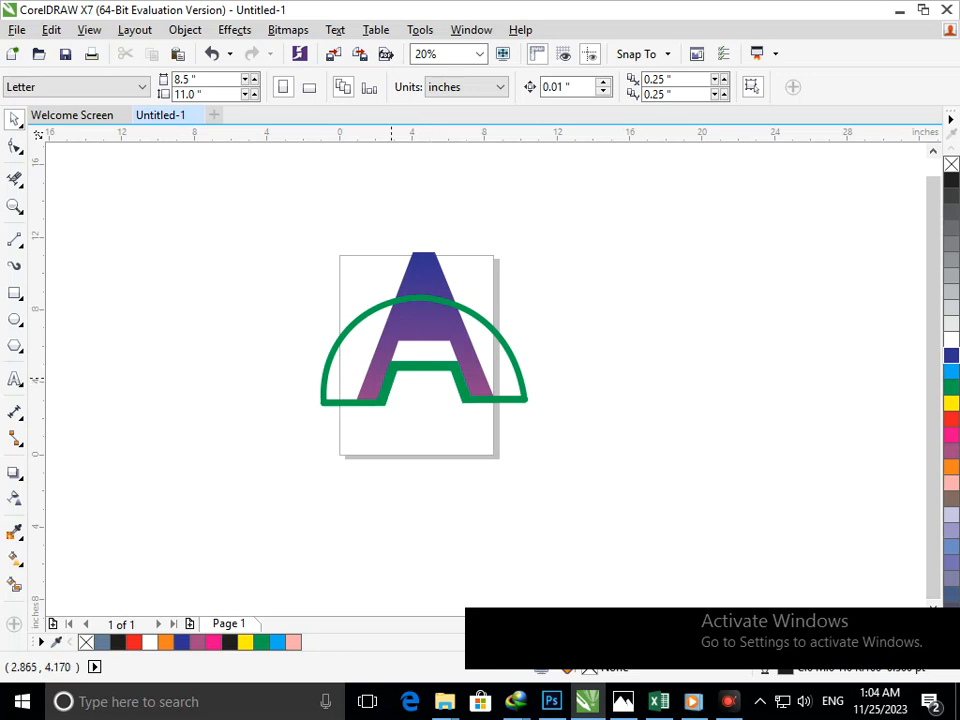
pyautogui.click(374, 383)
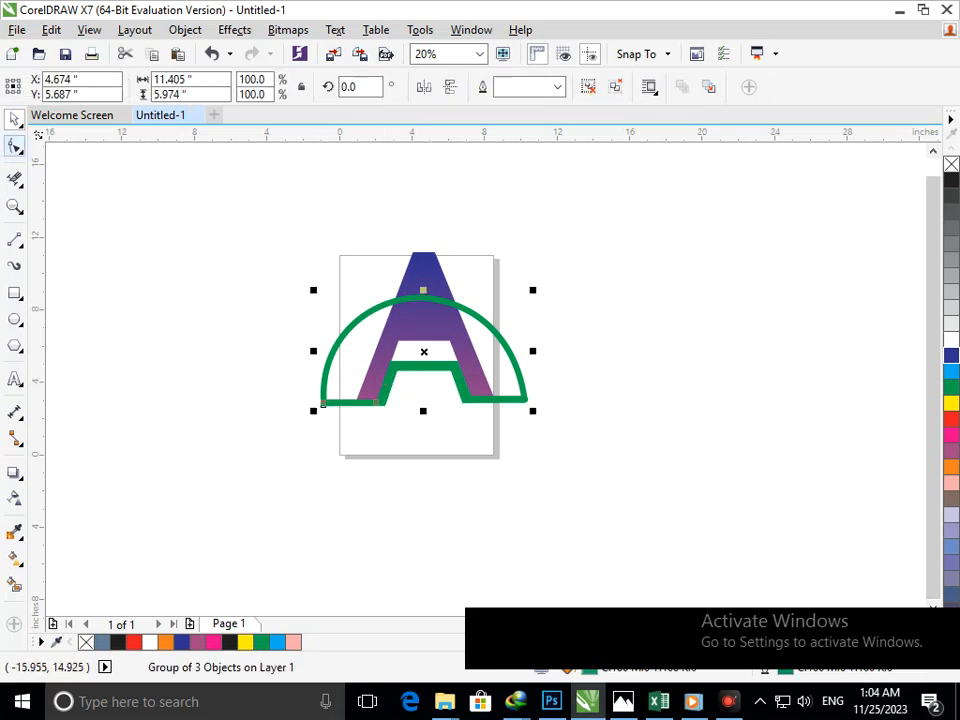
pyautogui.click(15, 146)
pyautogui.click(15, 118)
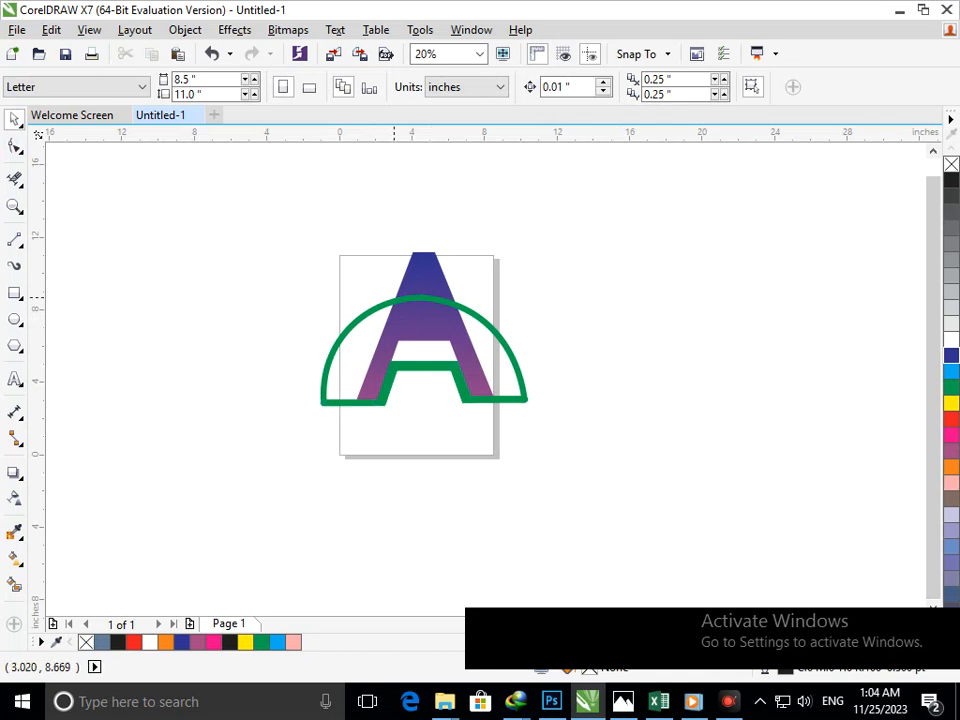
# Draw two short straight lines across the green arc, following the A's left and right outer edges
pyautogui.scroll(5, 387, 298)
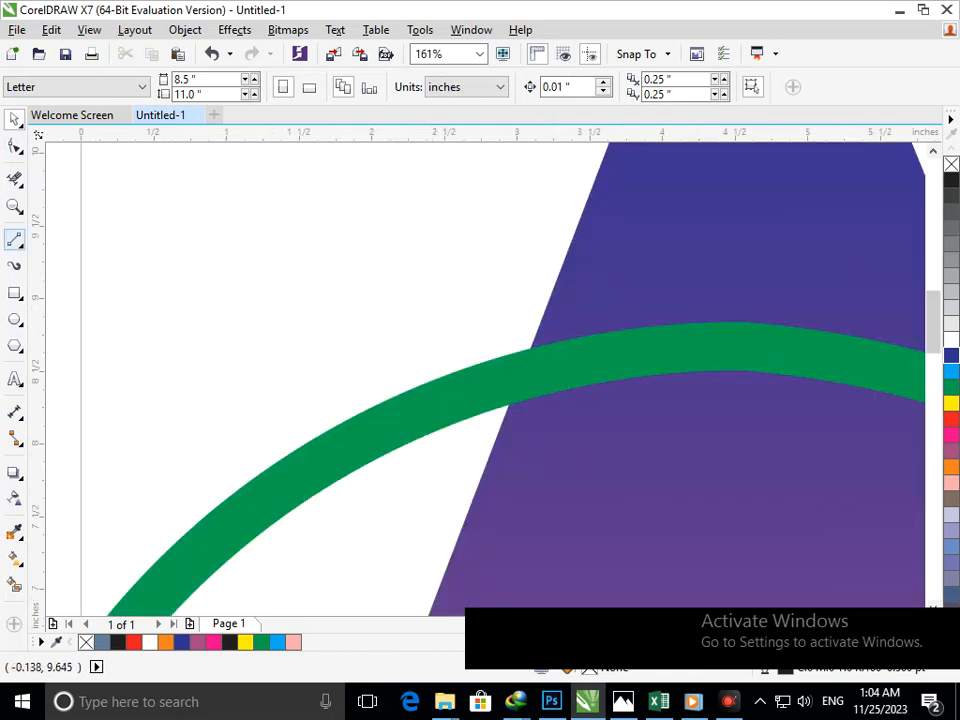
pyautogui.click(15, 240)
pyautogui.moveTo(529, 350); pyautogui.dragTo(503, 420)
pyautogui.scroll(-5, 527, 385)
pyautogui.scroll(5, 400, 275)
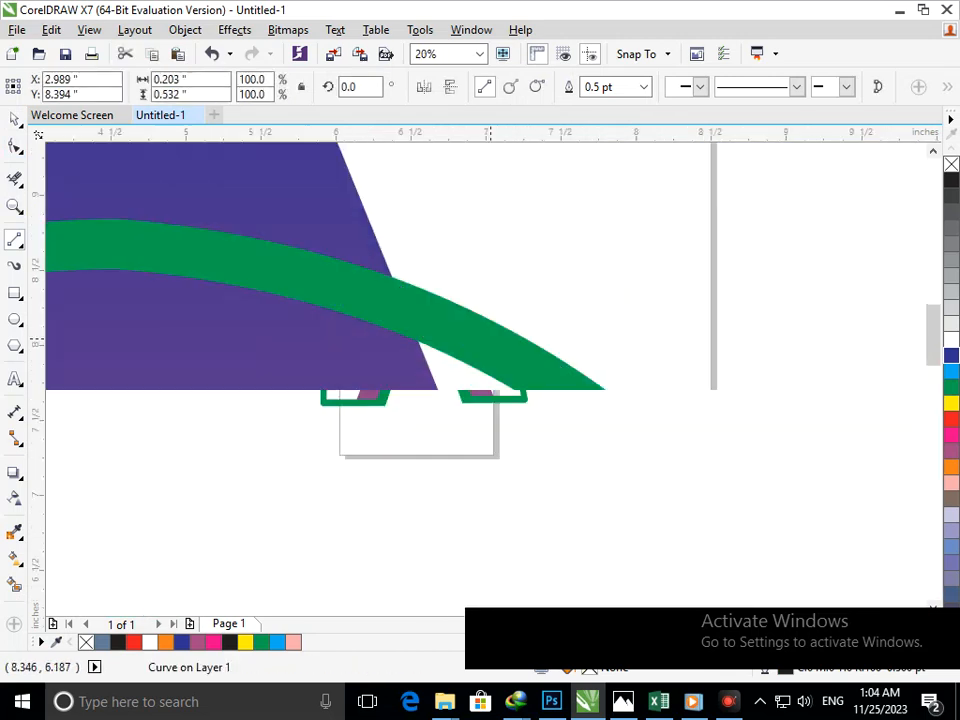
pyautogui.moveTo(391, 272); pyautogui.dragTo(437, 387)
pyautogui.scroll(-5, 455, 315)
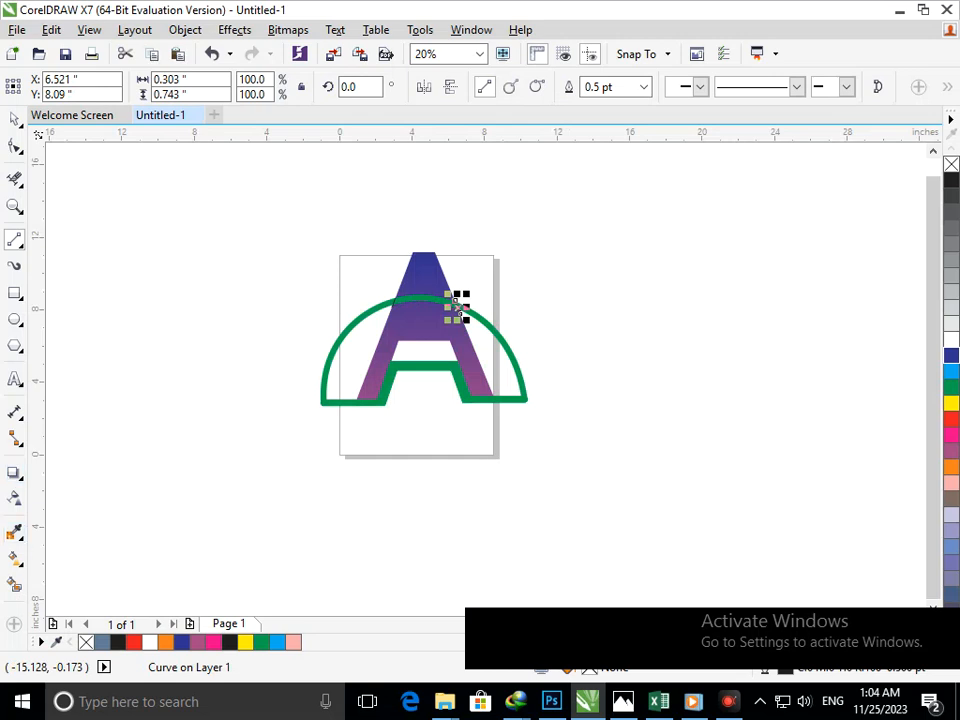
pyautogui.press('F2')
pyautogui.moveTo(498, 335); pyautogui.dragTo(359, 276)
pyautogui.click(427, 330)
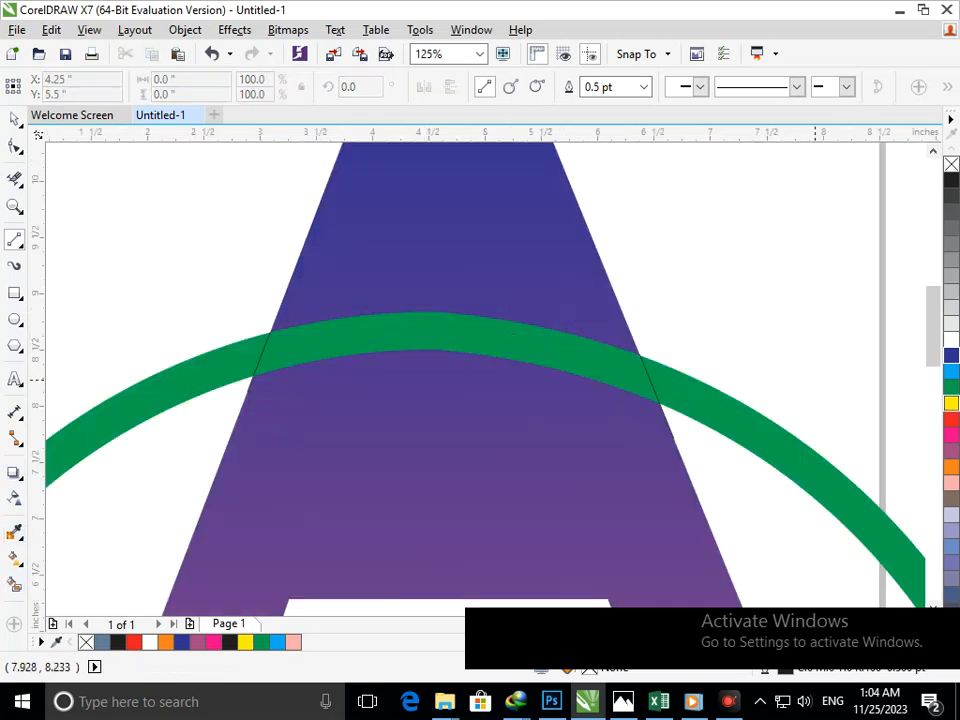
pyautogui.click(951, 372)
pyautogui.click(516, 456)
pyautogui.click(951, 356)
pyautogui.click(516, 457)
pyautogui.scroll(-4, 527, 370)
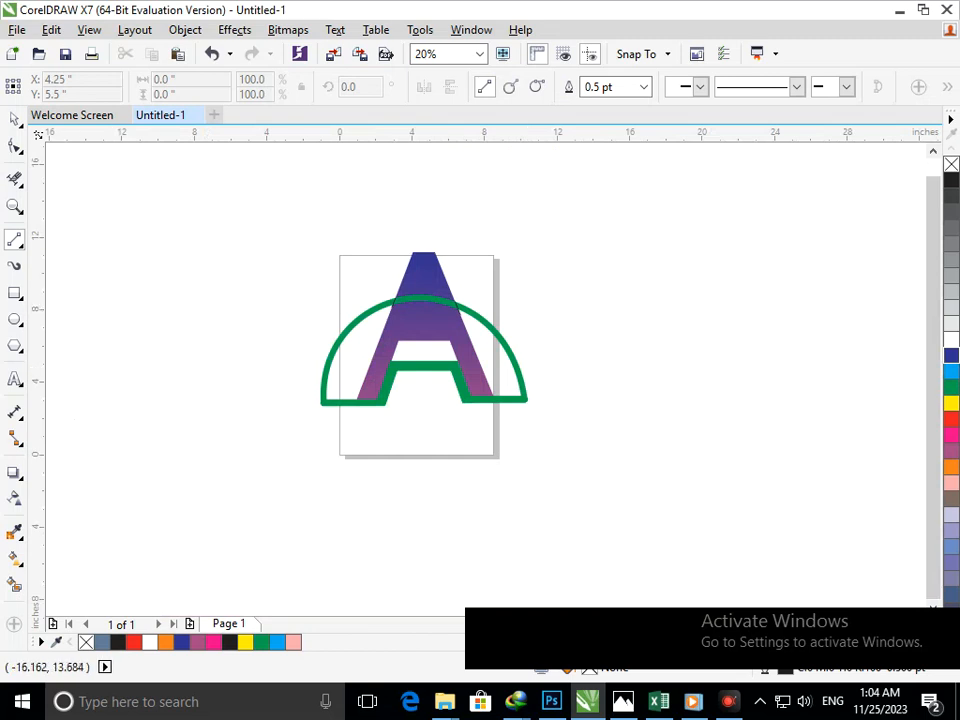
# Try moving the green group to a different position over the A, and undo the moves
pyautogui.click(15, 118)
pyautogui.moveTo(418, 309); pyautogui.dragTo(419, 316)
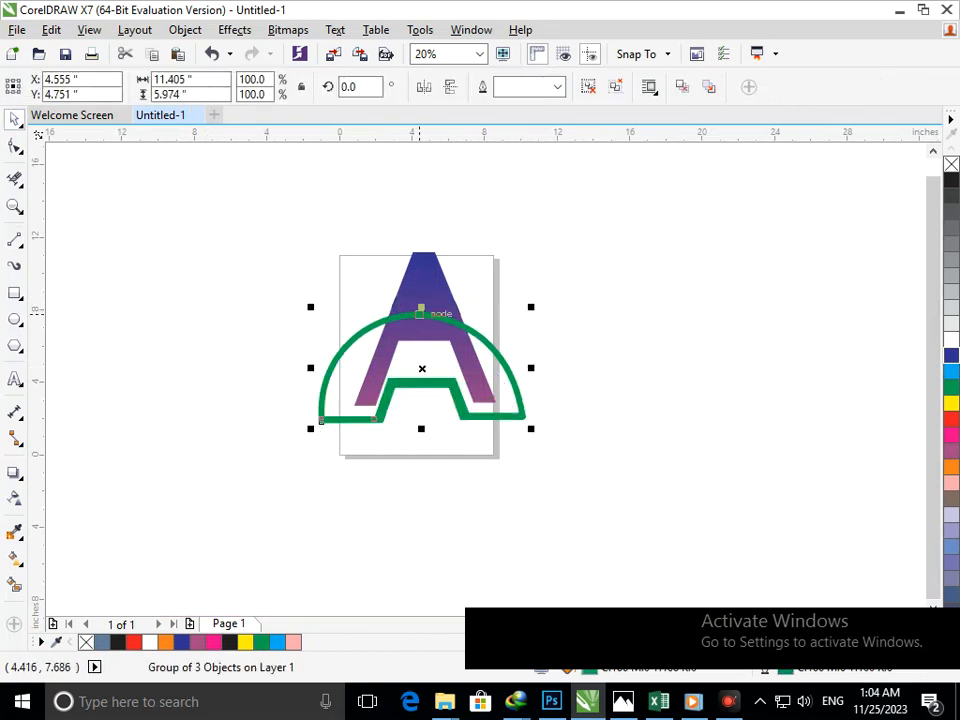
pyautogui.hotkey('ctrl', 'z')
pyautogui.click(567, 321)
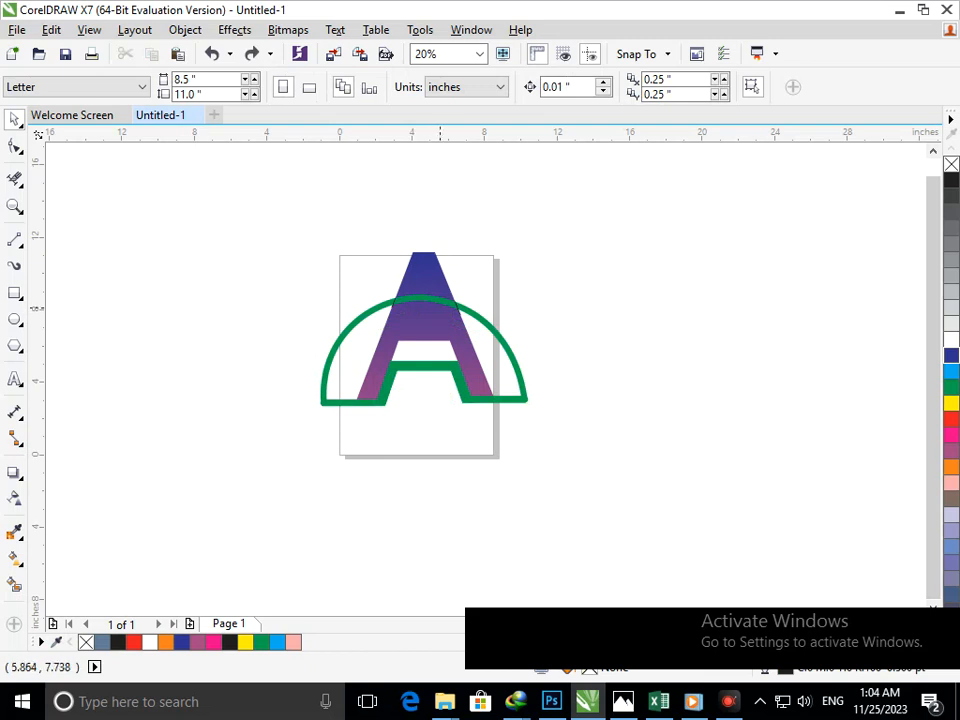
pyautogui.scroll(8, 363, 285)
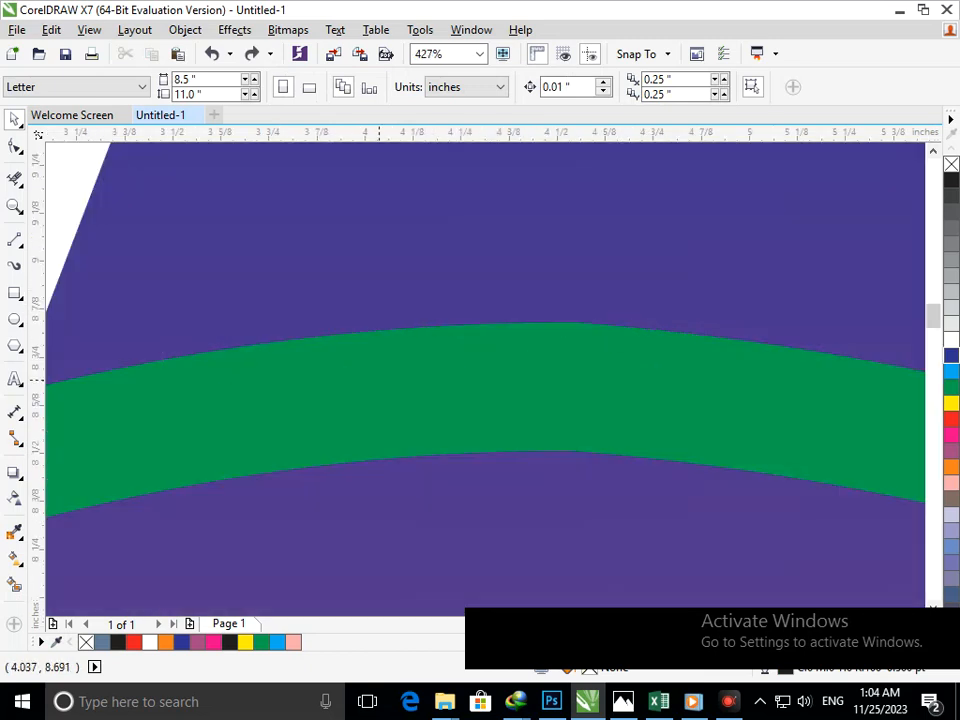
pyautogui.moveTo(379, 380); pyautogui.dragTo(319, 362)
pyautogui.hotkey('ctrl', 'z')
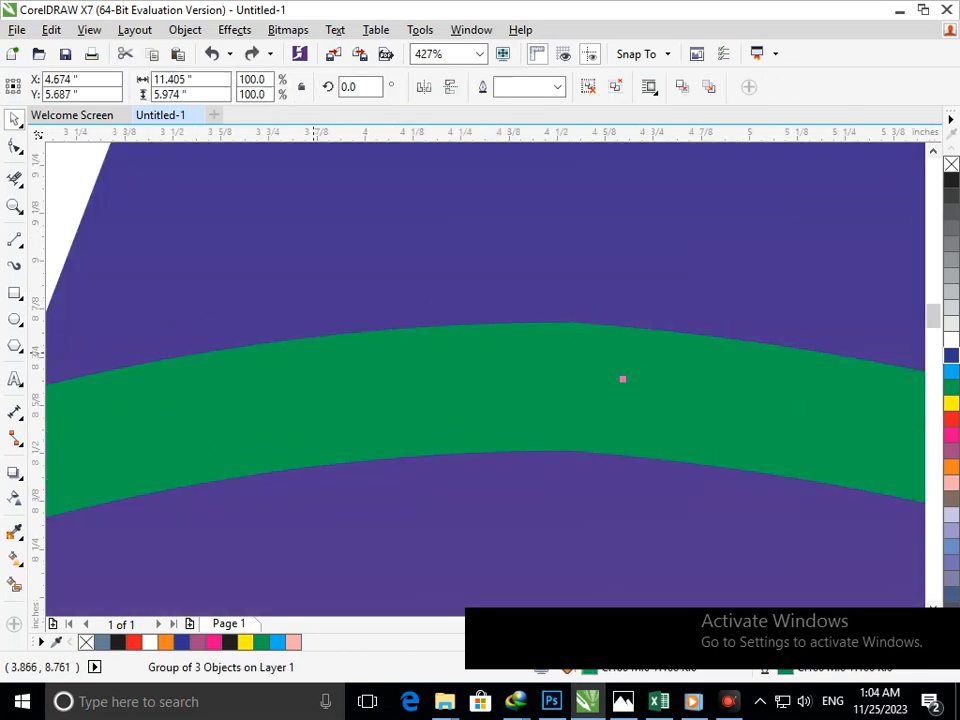
# Try to Smart Fill the arc section between the two drawn lines with grey-blue, undoing the first fill and repeating it
pyautogui.click(15, 585)
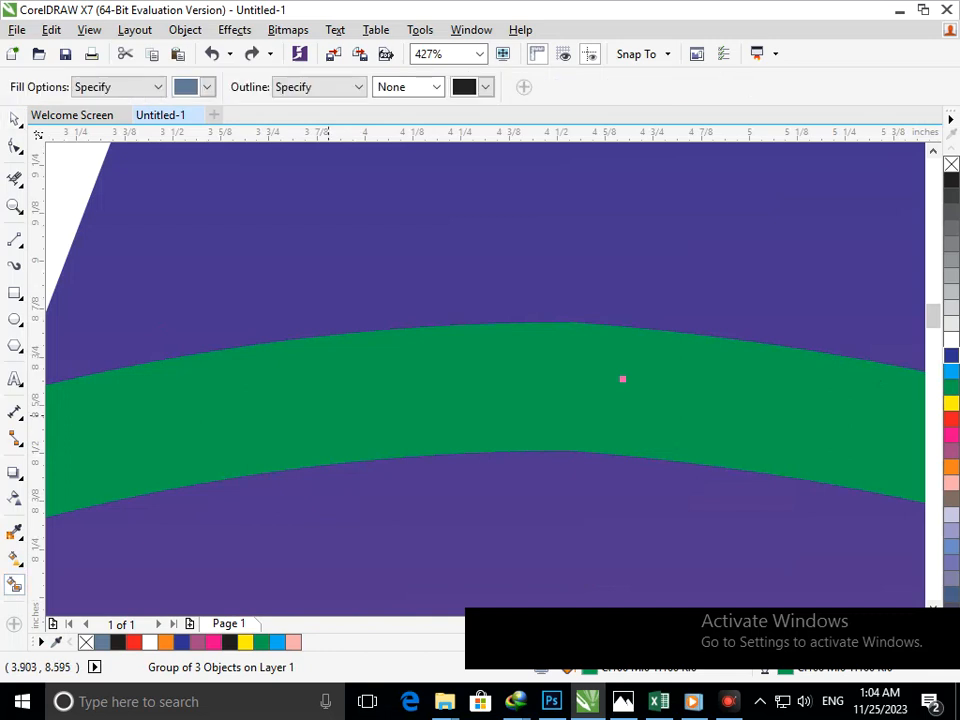
pyautogui.click(318, 412)
pyautogui.hotkey('ctrl', 'z')
pyautogui.click(555, 349)
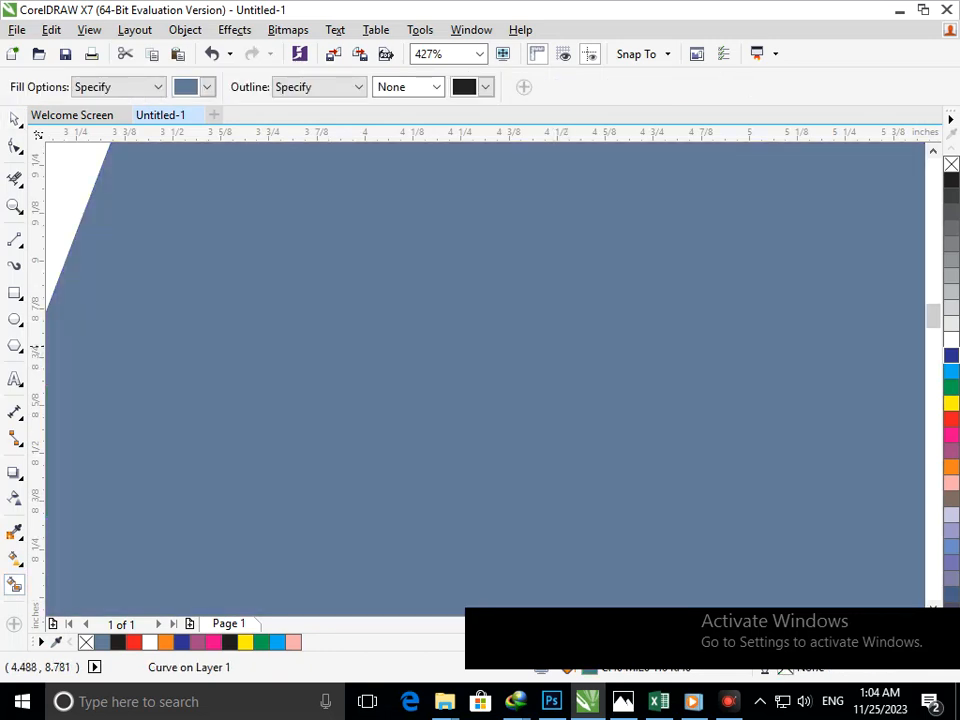
pyautogui.scroll(-6, 465, 303)
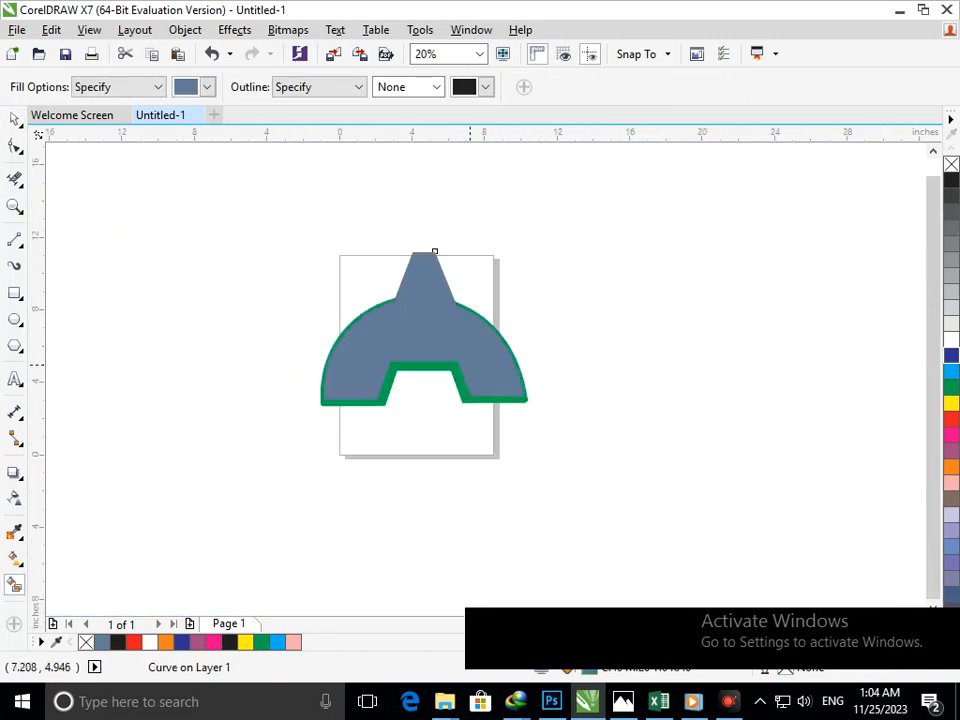
# Undo the grey-blue Smart Fill, retry it on the arc section between the two lines, and undo it again
pyautogui.hotkey('ctrl', 'z')
pyautogui.scroll(3, 458, 295)
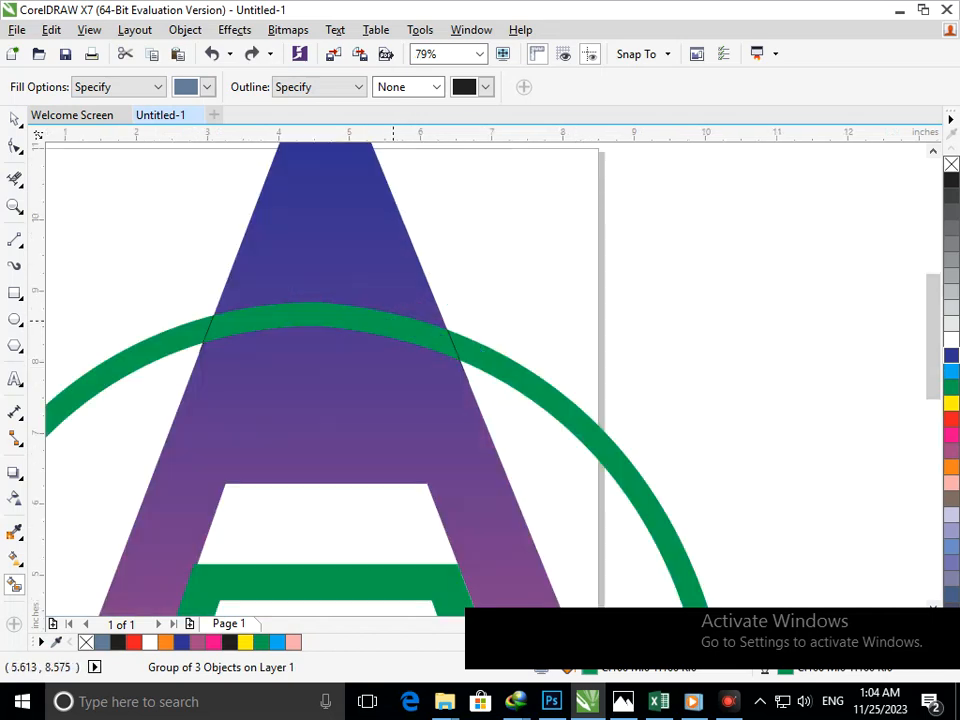
pyautogui.click(392, 320)
pyautogui.hotkey('ctrl', 'z')
# Try to trim the green group with the short line on the A's left edge
pyautogui.click(14, 119)
pyautogui.click(118, 232)
pyautogui.press('F2')
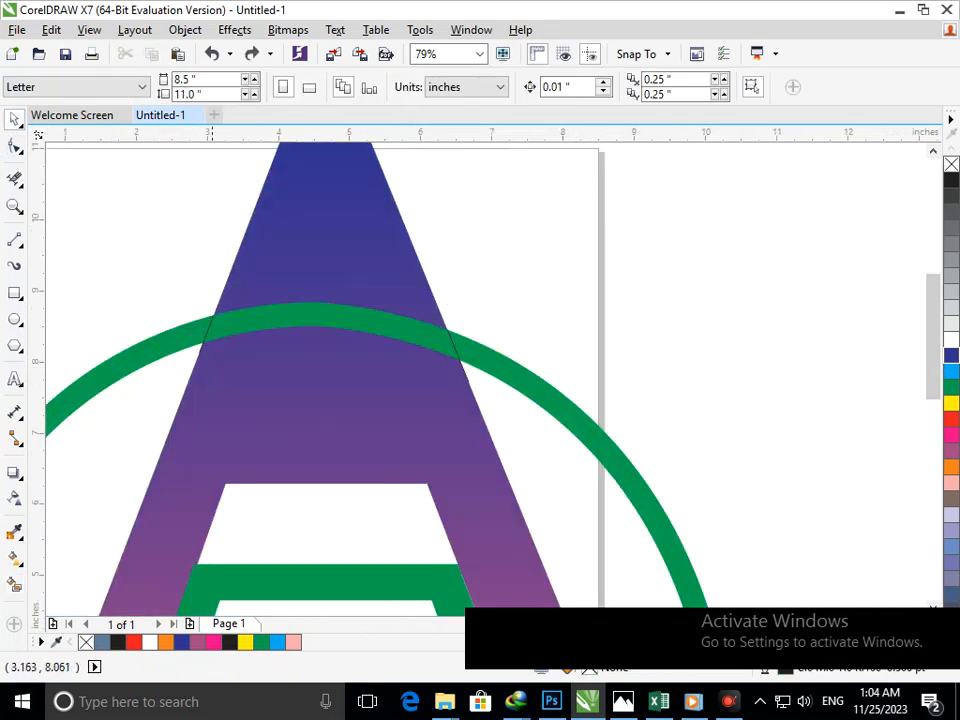
pyautogui.moveTo(186, 309); pyautogui.dragTo(252, 375)
pyautogui.moveTo(377, 410); pyautogui.dragTo(356, 390)
pyautogui.hotkey('ctrl', 'z')
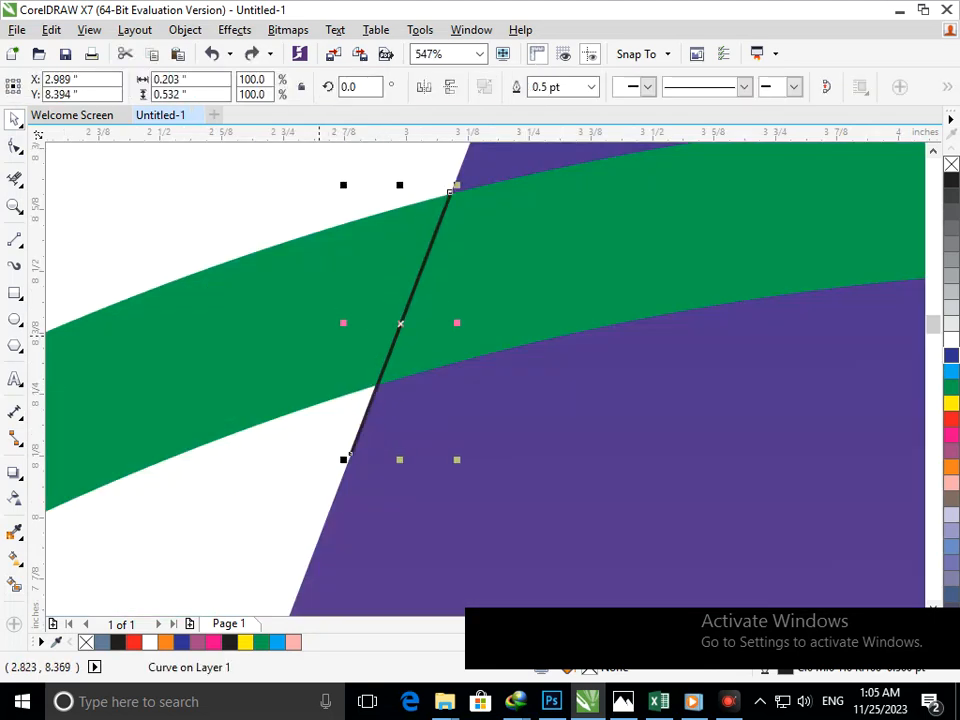
pyautogui.keyDown('shift'); pyautogui.click(306, 333); pyautogui.keyUp('shift')
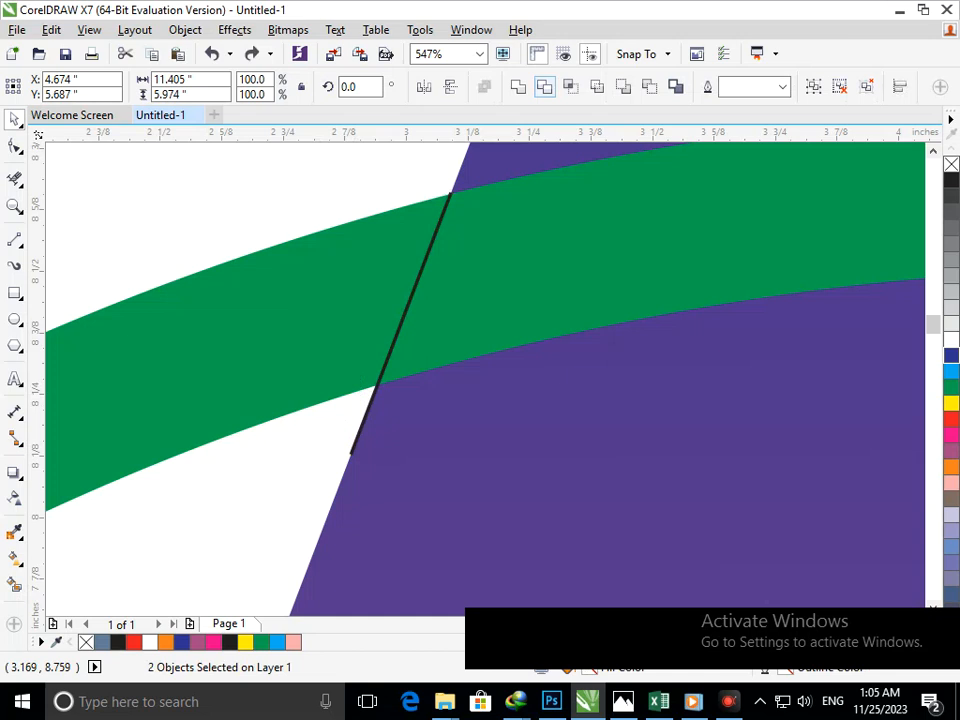
pyautogui.hotkey('ctrl', 'g')
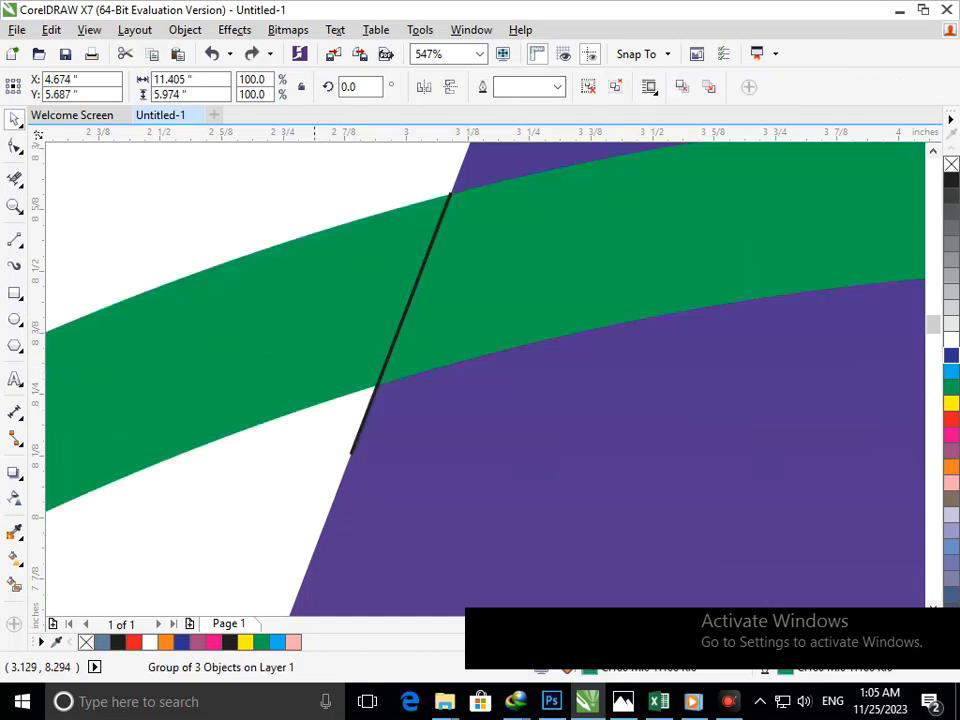
# Repeat the trim of the green group with the left short line, and undo it
pyautogui.click(227, 175)
pyautogui.click(374, 393)
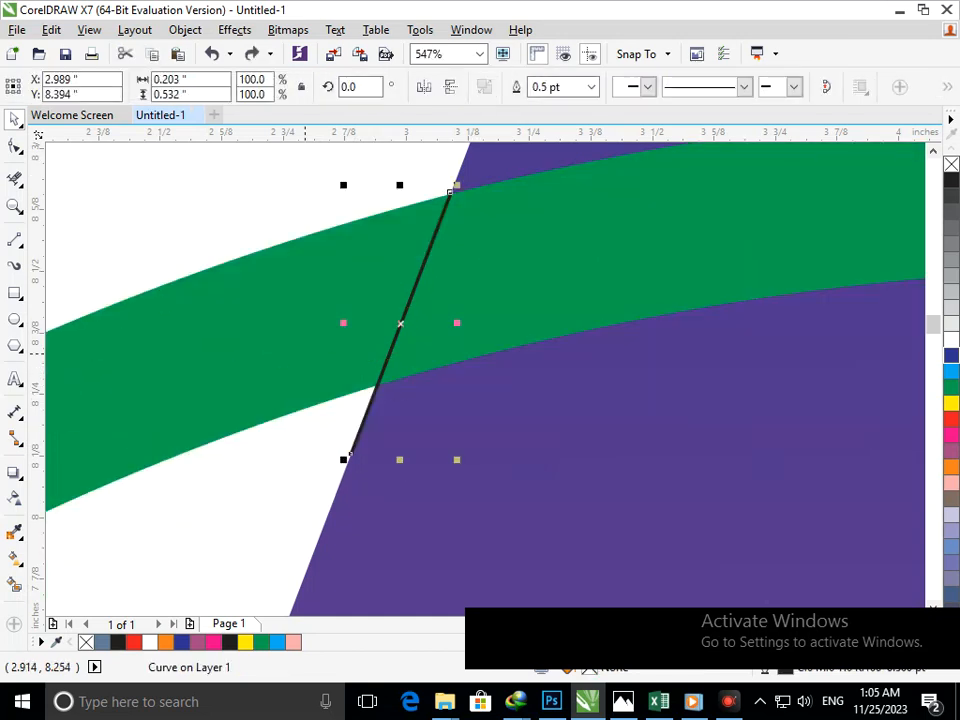
pyautogui.keyDown('shift'); pyautogui.click(292, 330); pyautogui.keyUp('shift')
pyautogui.click(544, 87)
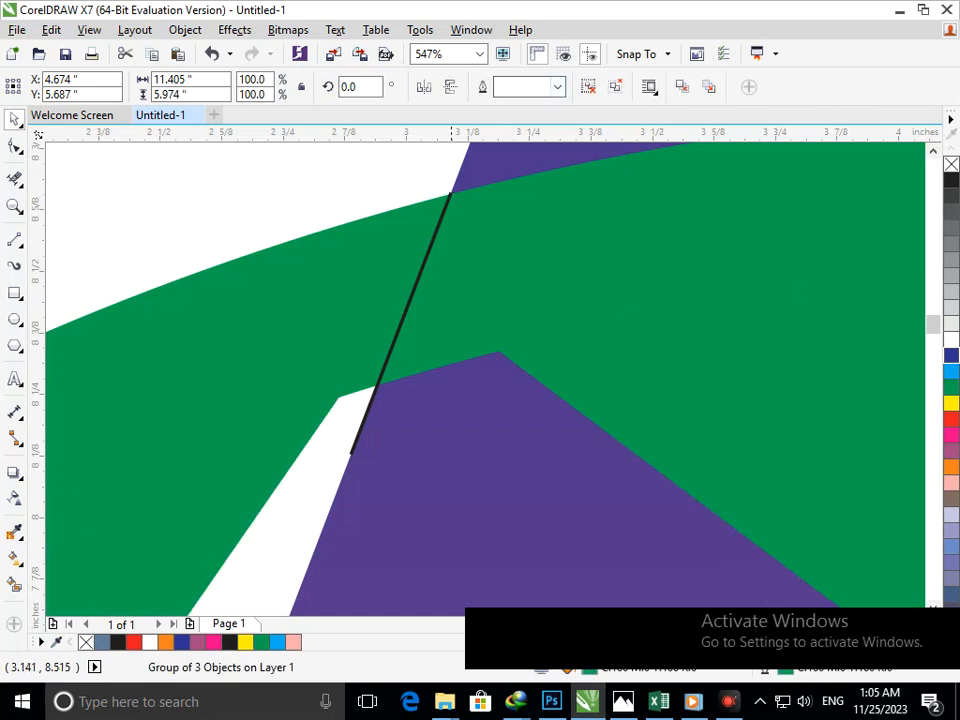
pyautogui.press('F3')
pyautogui.hotkey('ctrl', 'z')
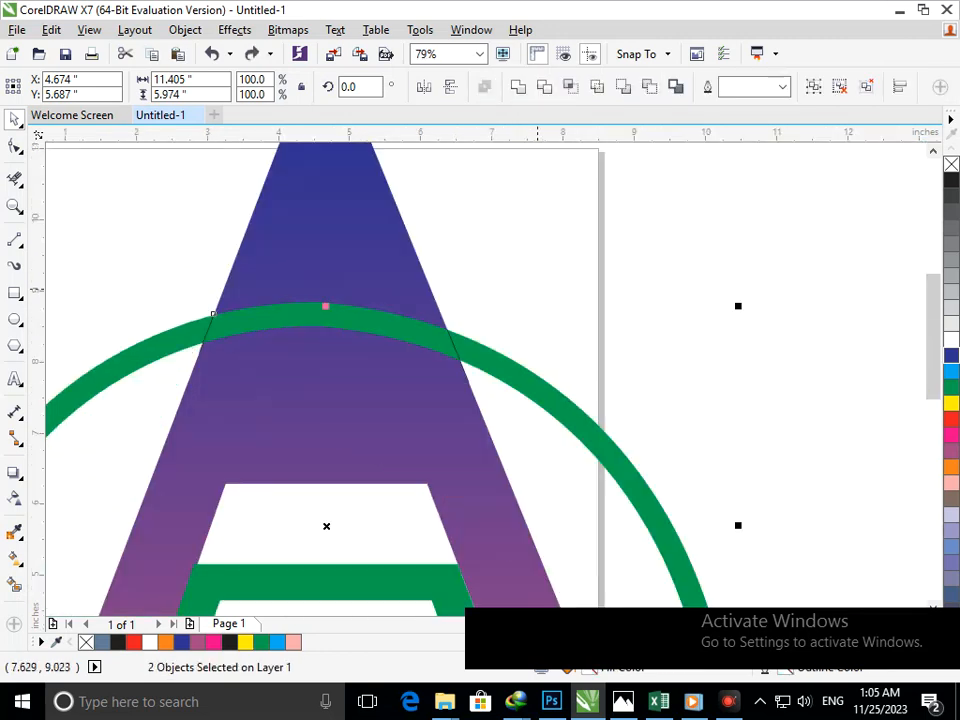
# Check the short line on the A's right edge, retry the Smart Fill on the arc section, and undo both fills
pyautogui.click(538, 289)
pyautogui.press('F2')
pyautogui.moveTo(411, 291); pyautogui.dragTo(438, 310)
pyautogui.press('F2')
pyautogui.press('F3')
pyautogui.click(14, 585)
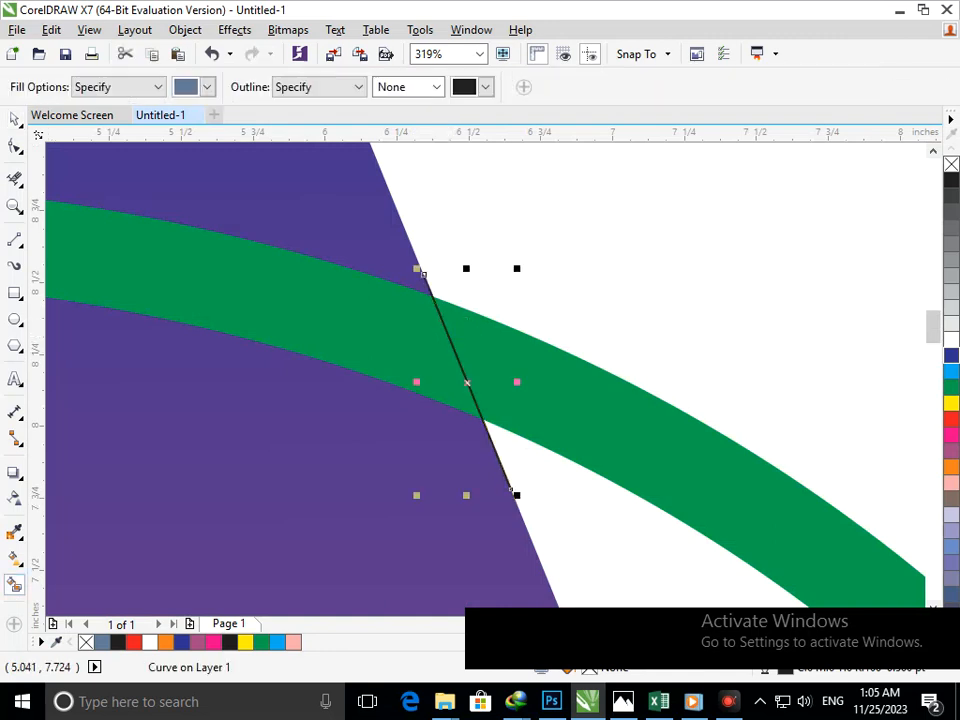
pyautogui.click(309, 312)
pyautogui.press('F3')
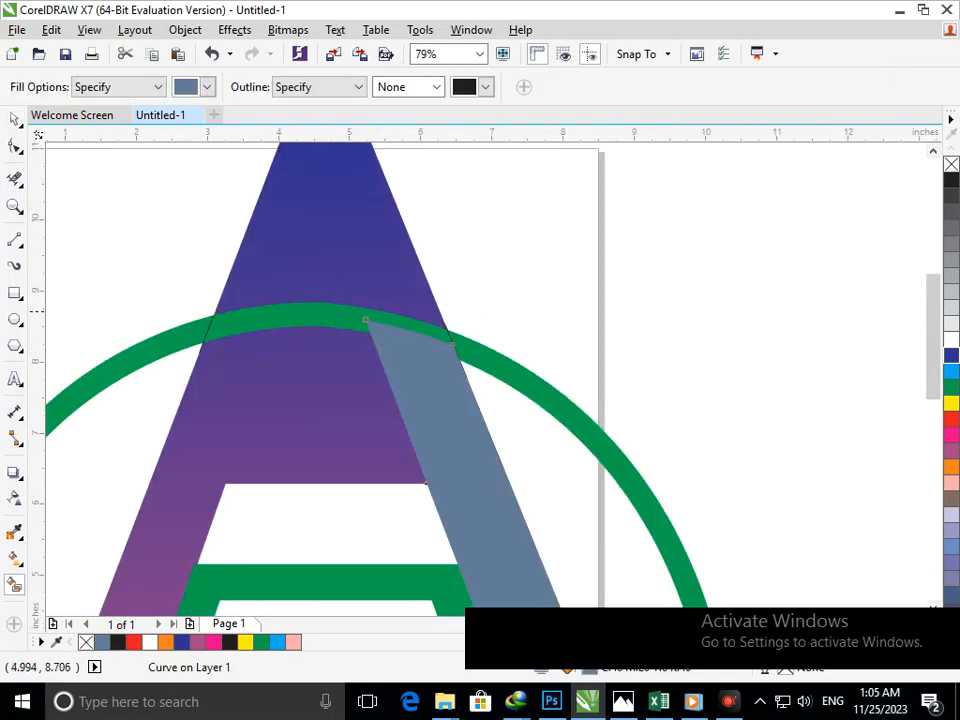
pyautogui.hotkey('ctrl', 'z')
pyautogui.click(309, 308)
pyautogui.hotkey('ctrl', 'z')
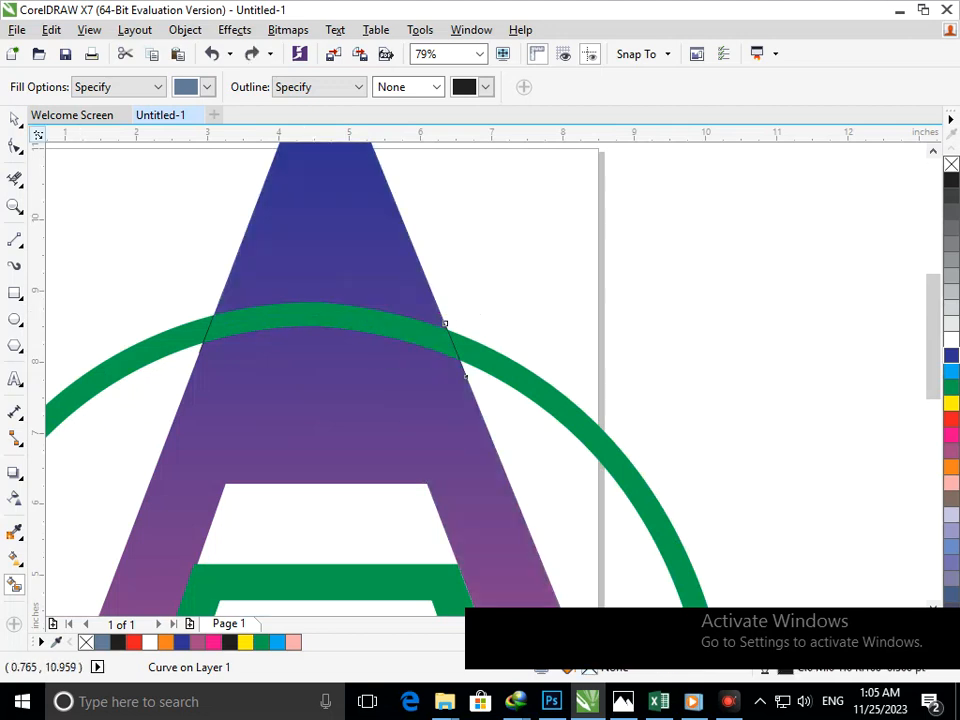
# Undo the earlier edits back to the open letter A in front of the green group, without the two short lines
pyautogui.click(15, 119)
pyautogui.moveTo(167, 247); pyautogui.dragTo(187, 263)
pyautogui.scroll(-2, 352, 351)
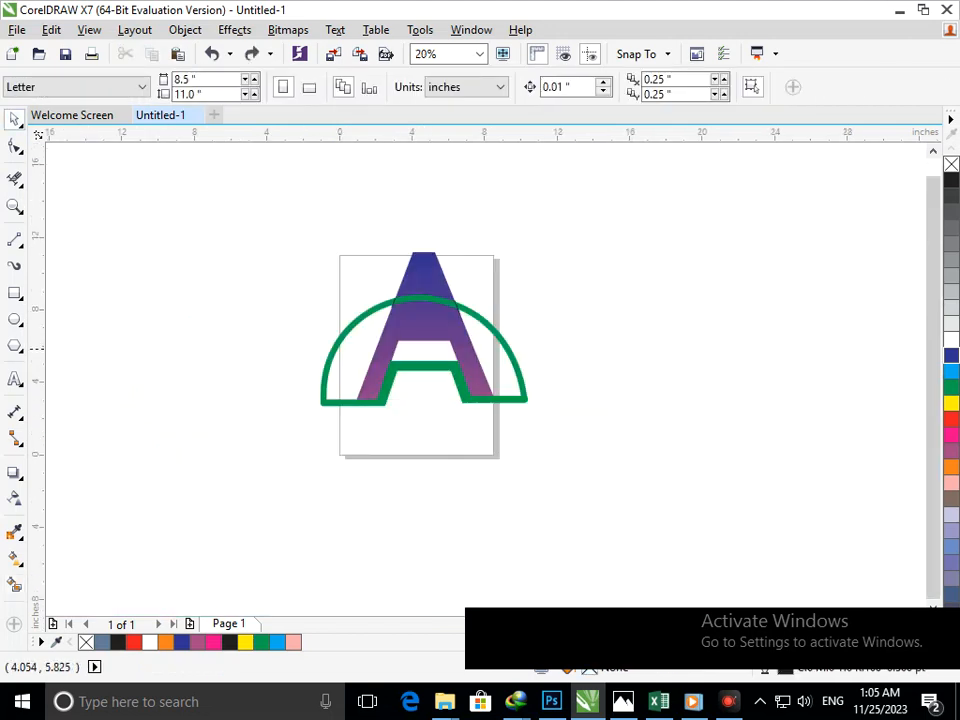
pyautogui.click(372, 383)
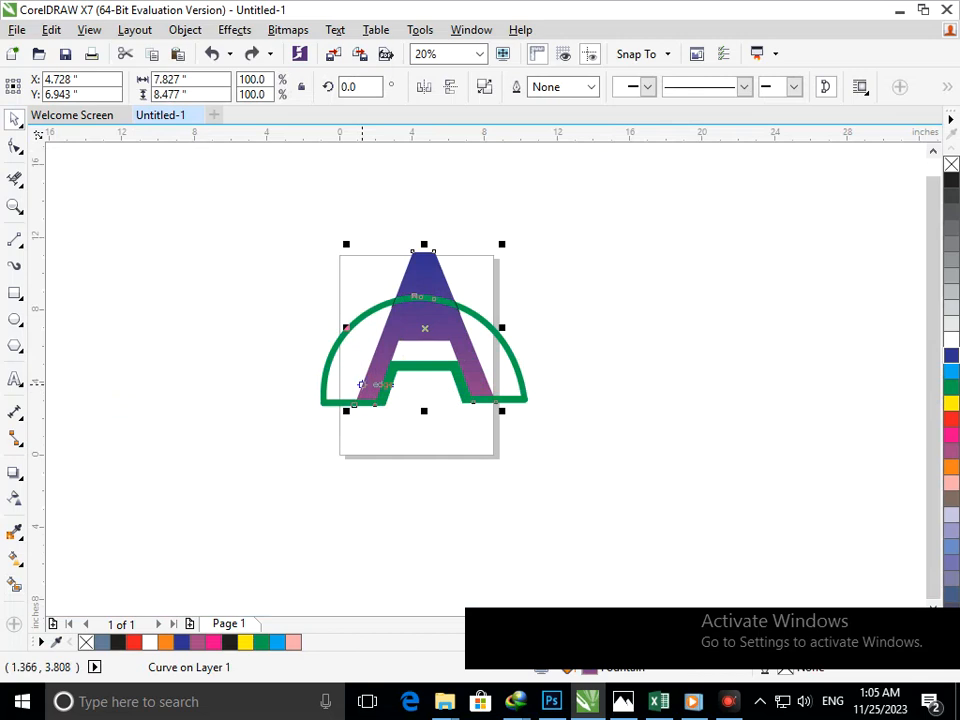
pyautogui.hotkey('ctrl', 'z')
pyautogui.hotkey('ctrl', 'z')
pyautogui.hotkey('ctrl', 'z')
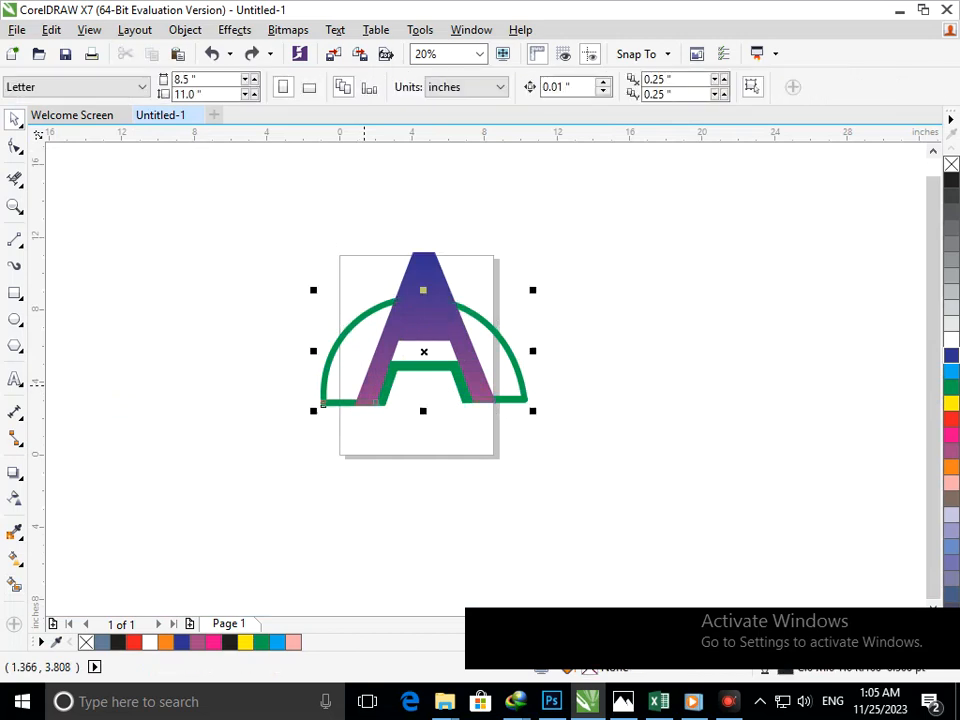
pyautogui.click(472, 450)
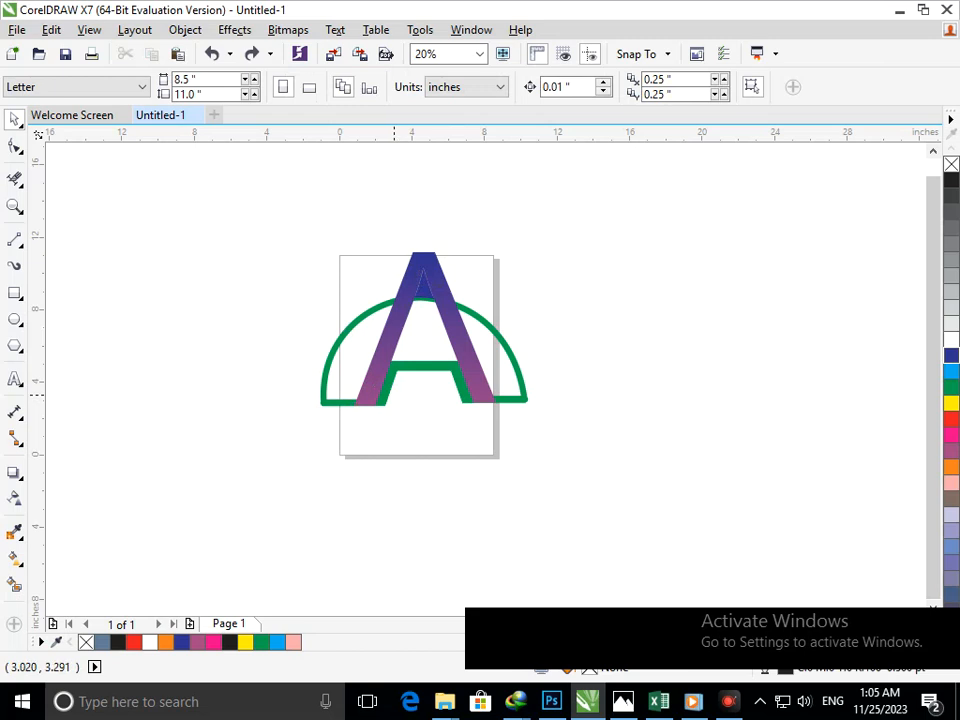
# Draw a horizontal line about 8.5 in long across the A above the green crossbar, and nudge it up to Y 6.23 in
pyautogui.click(15, 241)
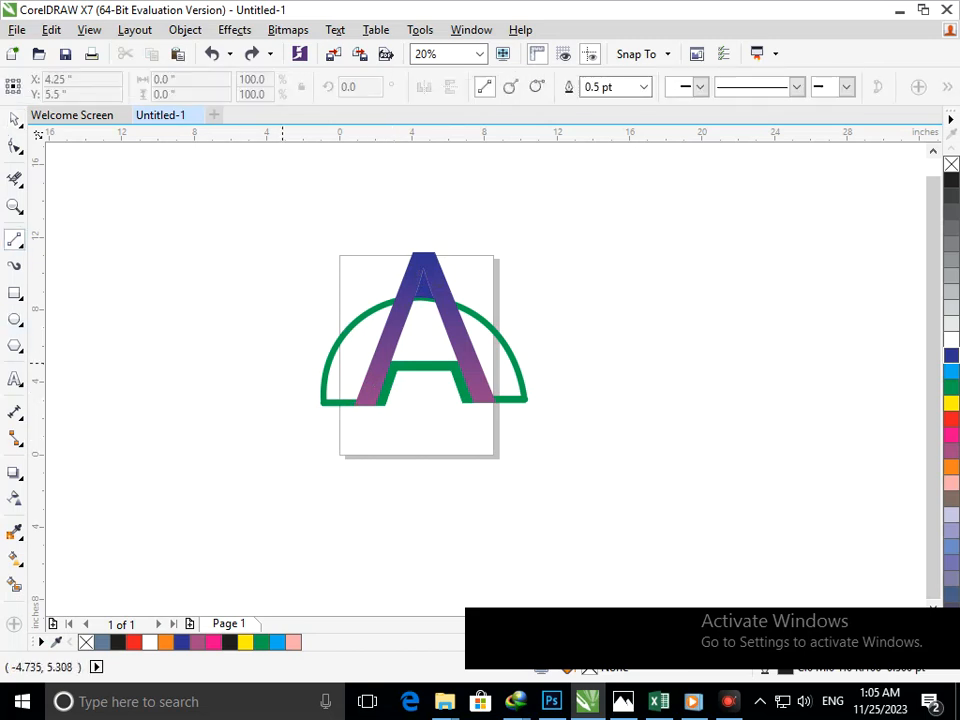
pyautogui.click(359, 346)
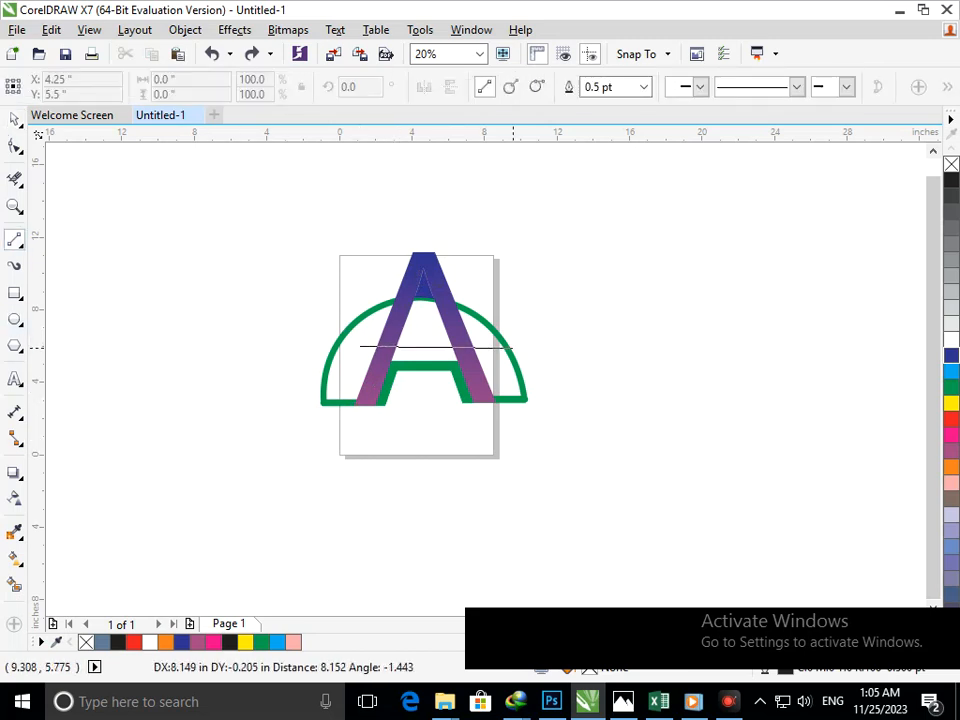
pyautogui.click(514, 346)
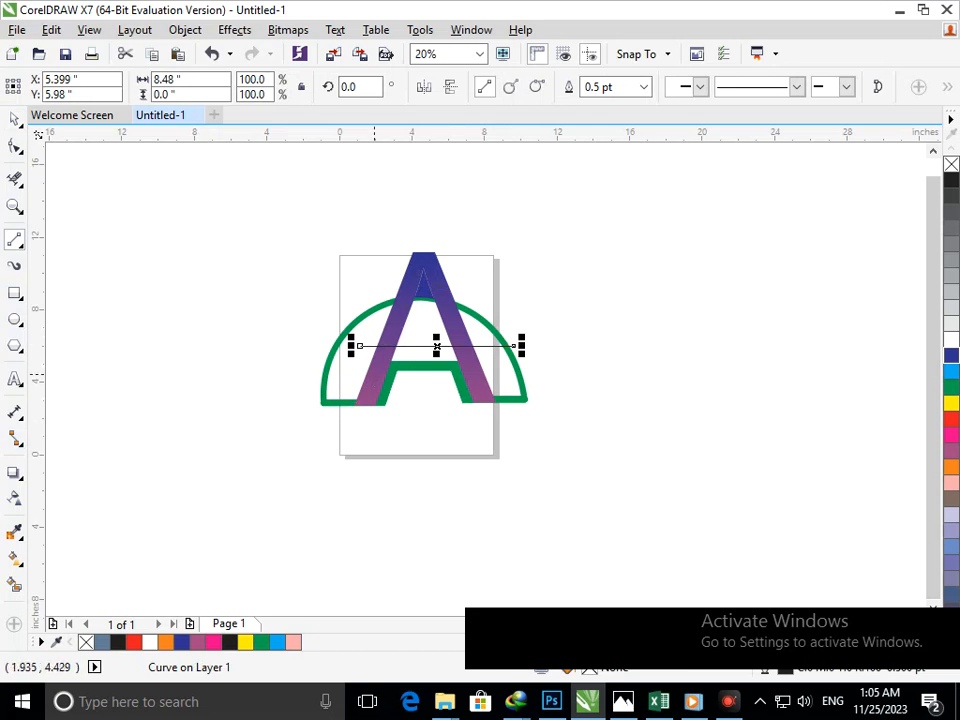
pyautogui.press('Up')
pyautogui.press('Up')
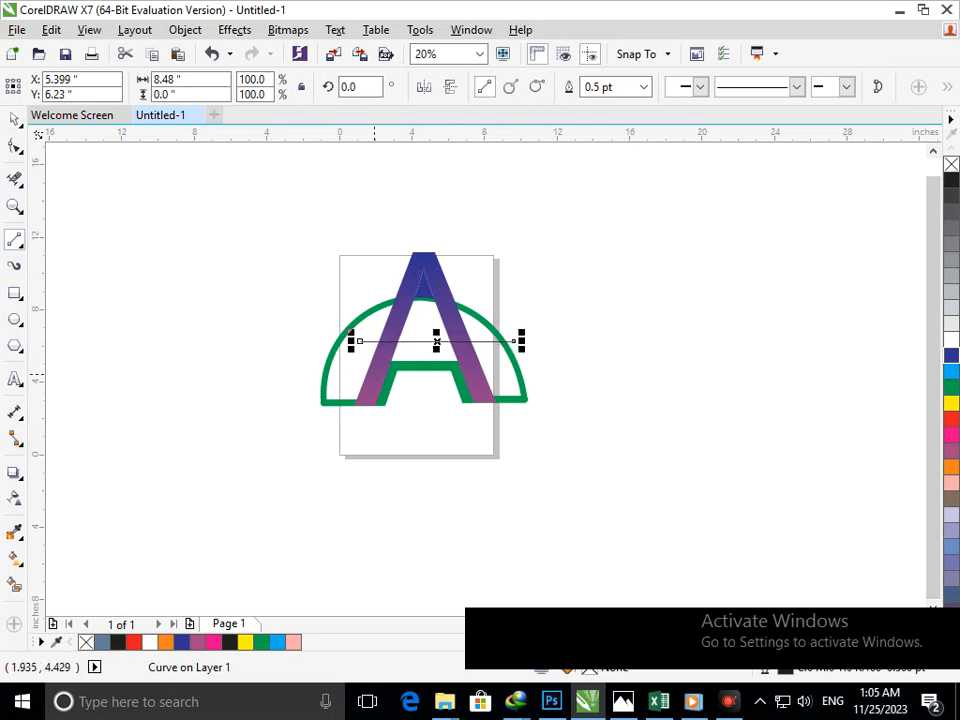
# Smart Fill the A's inner opening above the line in grey-blue, including its tip, and weld the fills to the letter A
pyautogui.click(14, 585)
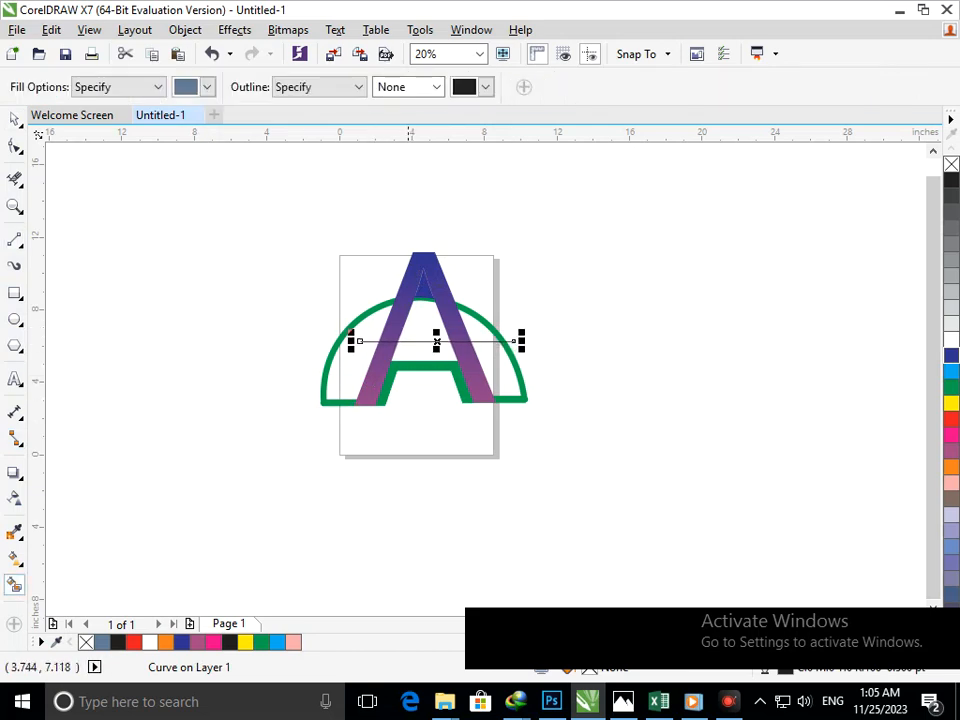
pyautogui.click(424, 316)
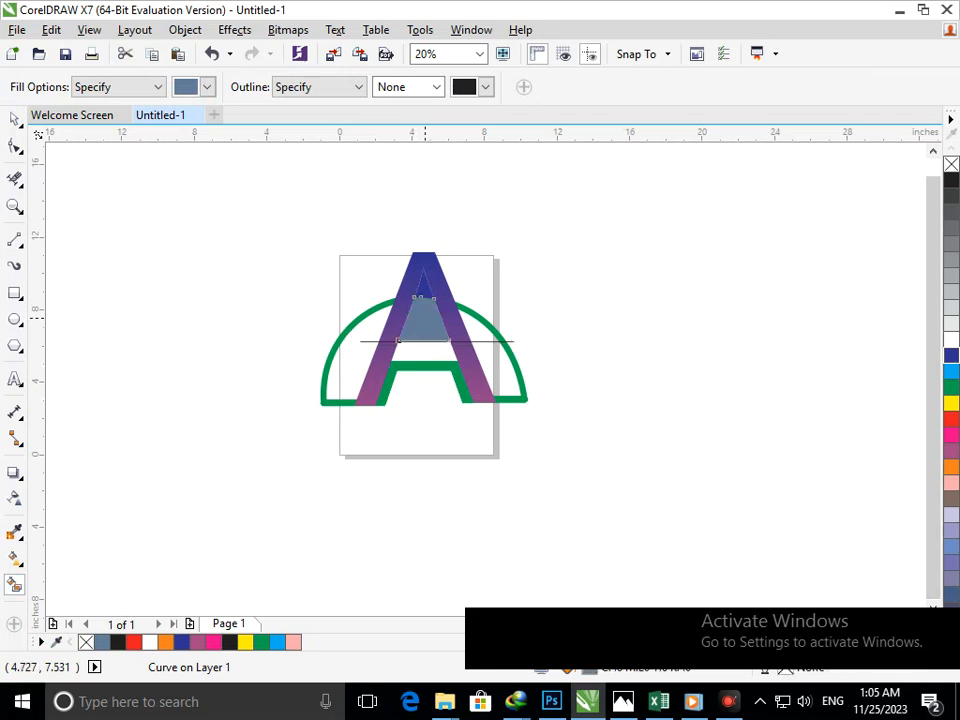
pyautogui.click(14, 118)
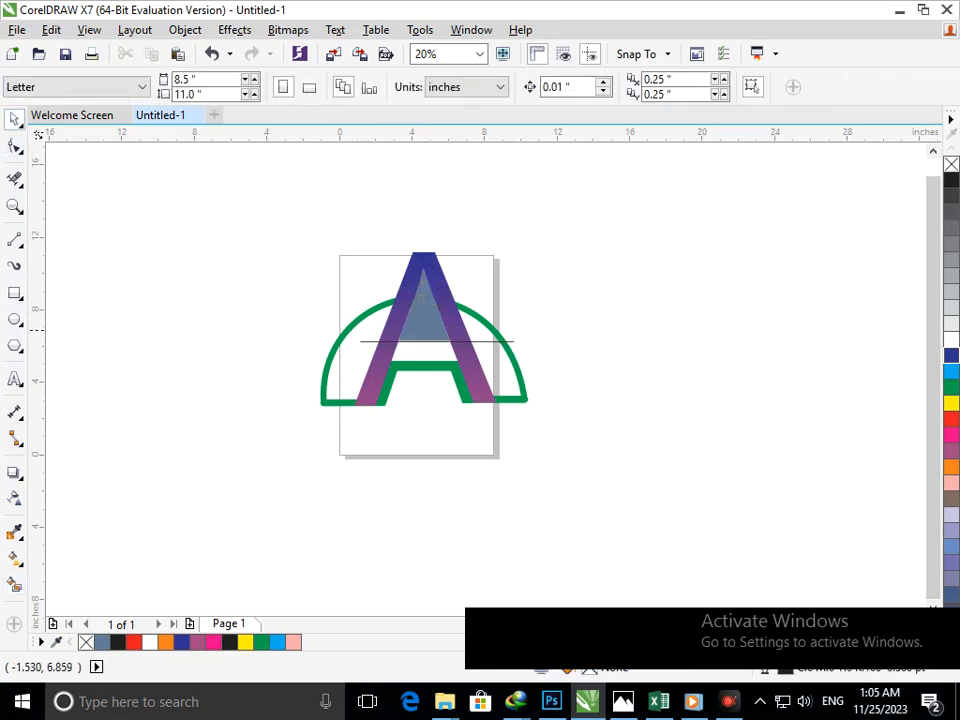
pyautogui.click(419, 322)
pyautogui.keyDown('shift'); pyautogui.click(423, 279); pyautogui.keyUp('shift')
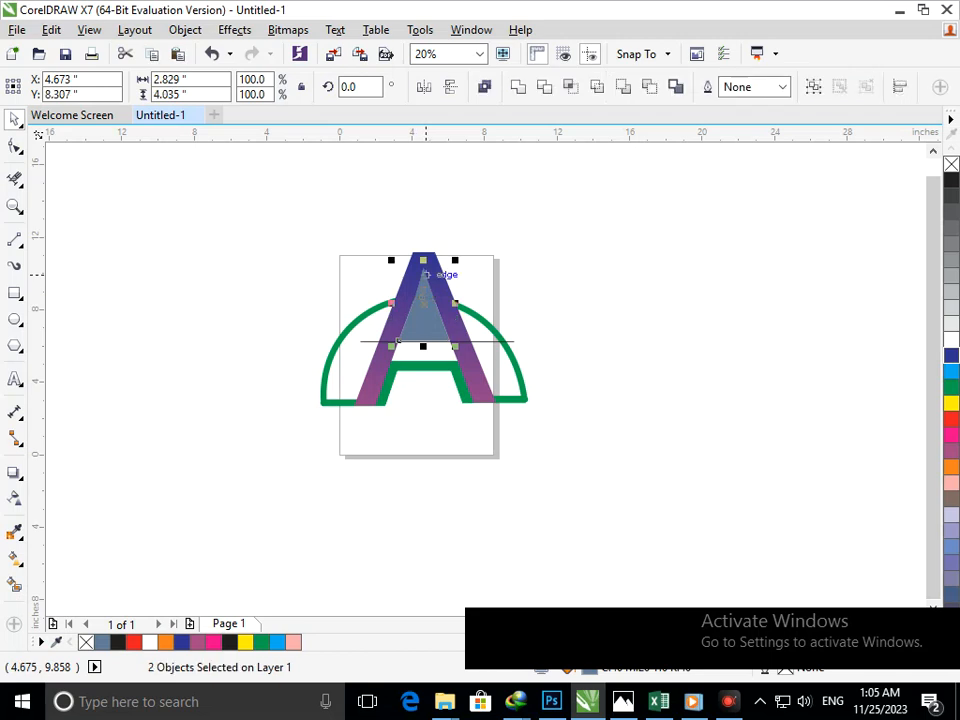
pyautogui.keyDown('shift'); pyautogui.click(480, 399); pyautogui.keyUp('shift')
pyautogui.click(518, 87)
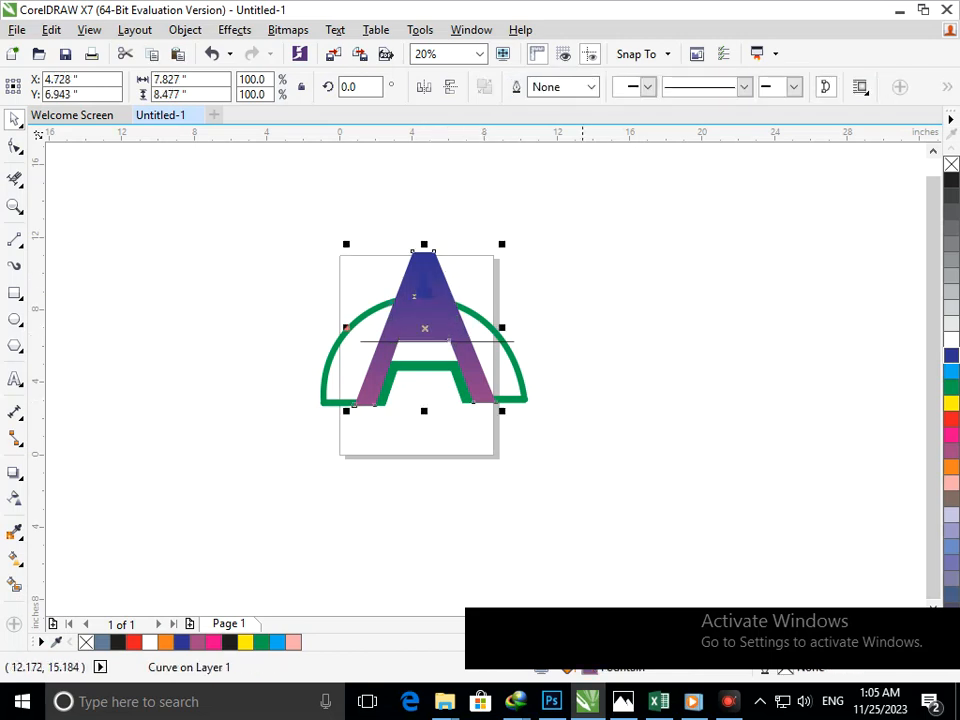
# Delete the horizontal guide line crossing the A
pyautogui.click(541, 345)
pyautogui.click(483, 338)
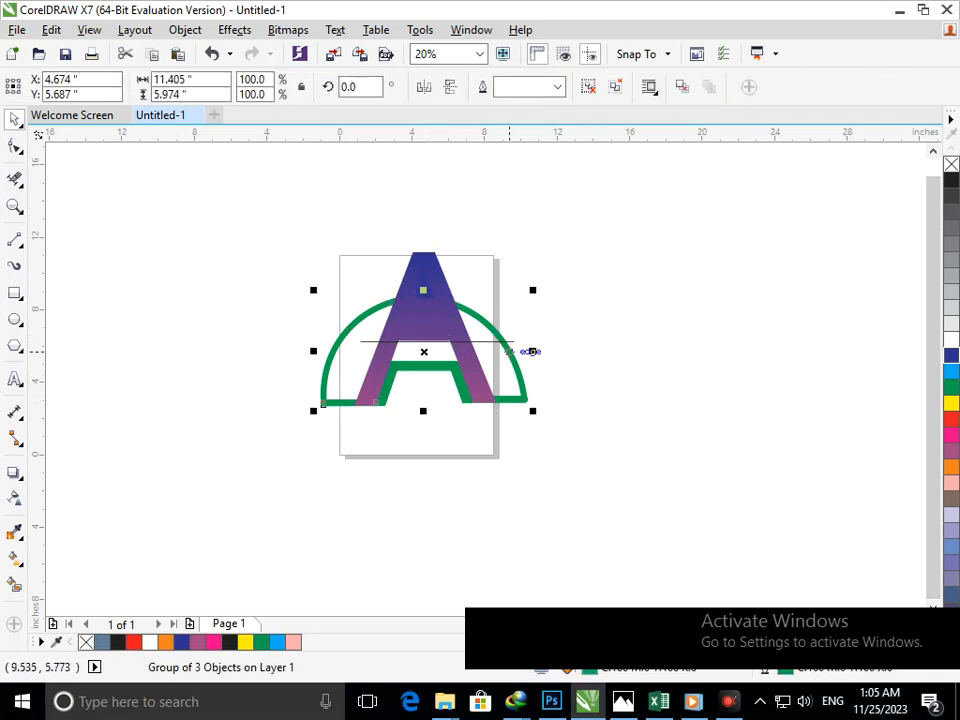
pyautogui.click(511, 340)
pyautogui.press('Delete')
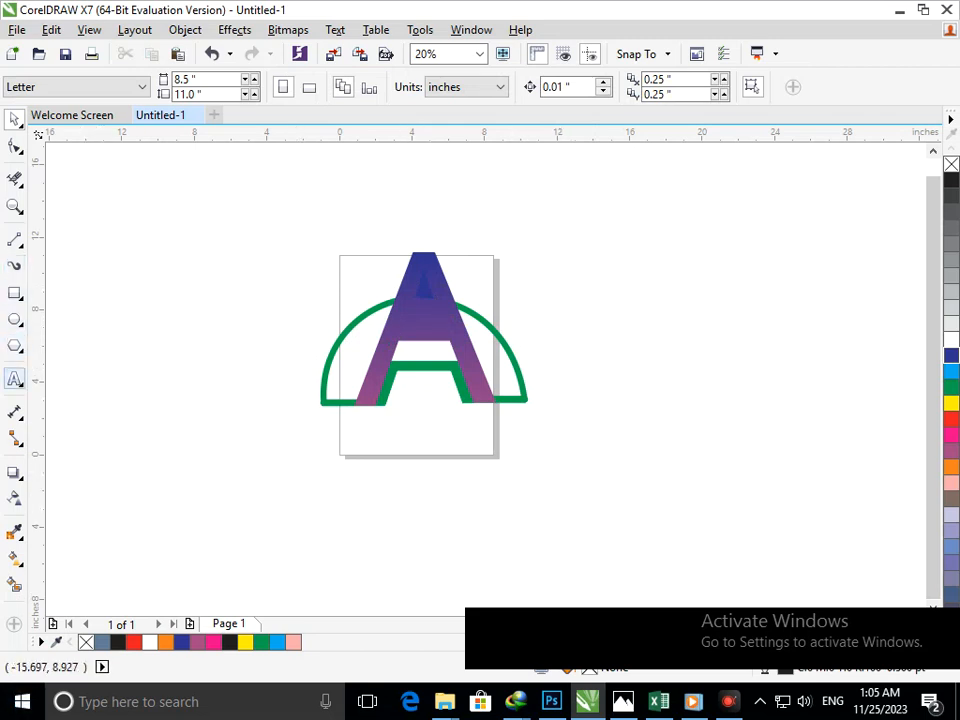
# Draw a polygon about 1.5 in wide beside the page and set it to 3 sides
pyautogui.click(15, 346)
pyautogui.click(64, 343)
pyautogui.moveTo(163, 311); pyautogui.dragTo(190, 338)
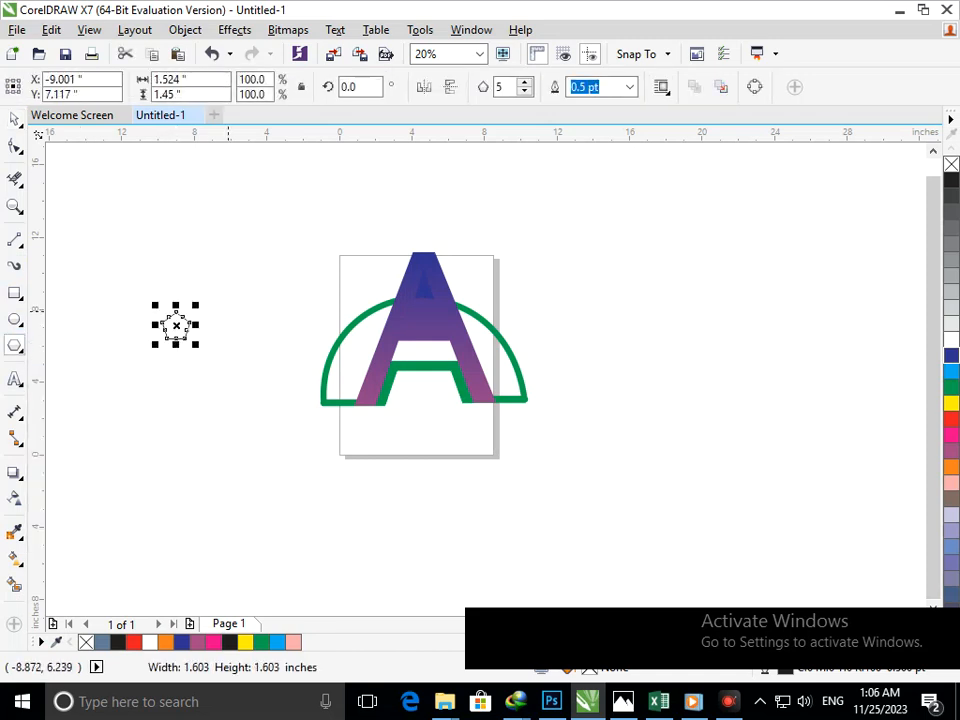
pyautogui.doubleClick(499, 87)
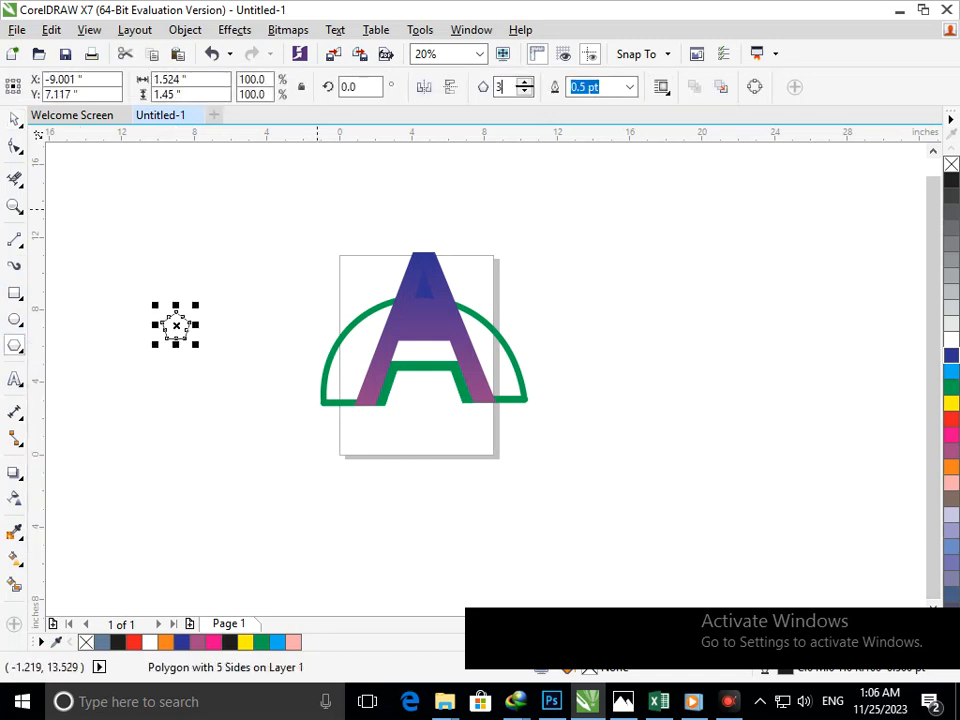
pyautogui.press('Return')
# Move the triangle into the A above its purple crossbar and fill it white
pyautogui.press('space')
pyautogui.moveTo(175, 325); pyautogui.dragTo(425, 315)
pyautogui.click(951, 340)
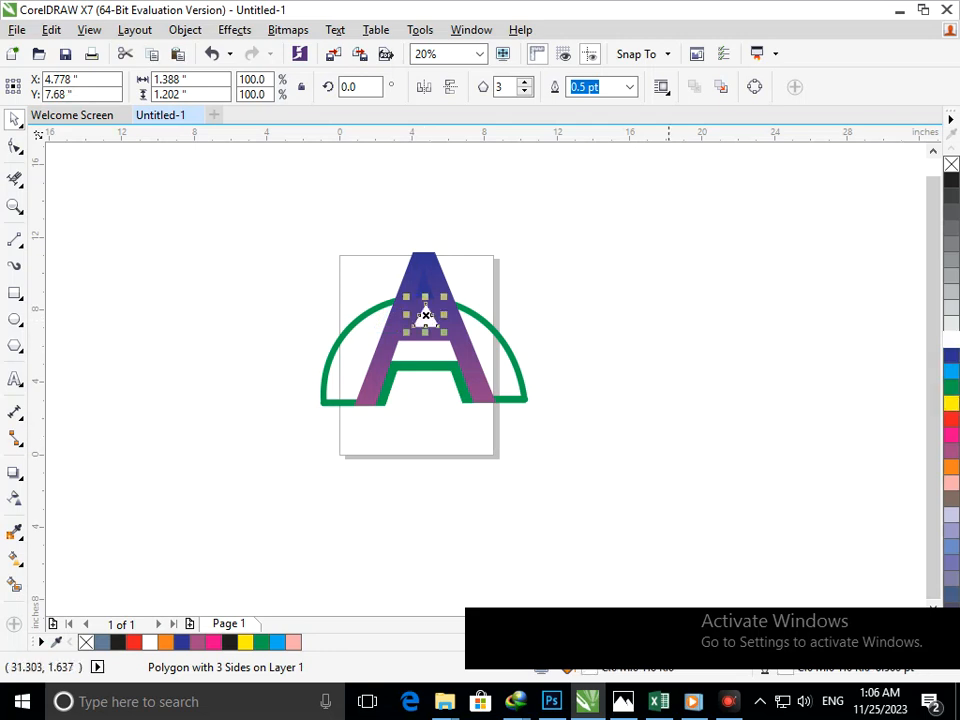
pyautogui.click(602, 414)
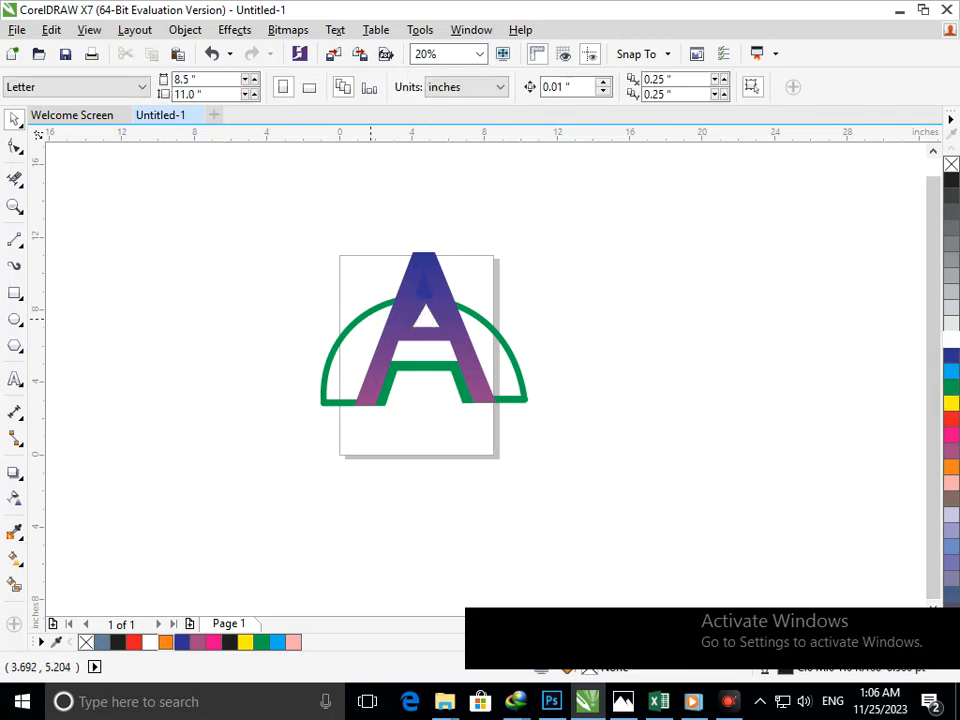
# Enlarge the white triangle inside the A slightly
pyautogui.scroll(-3, 480, 352)
pyautogui.press('F2')
pyautogui.moveTo(371, 264); pyautogui.dragTo(556, 409)
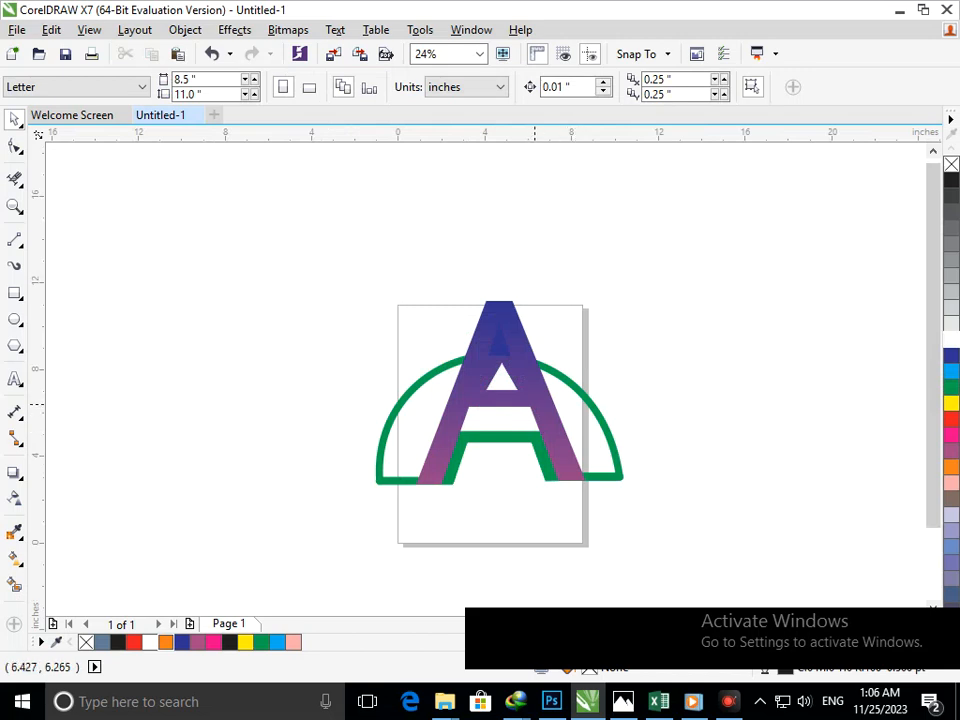
pyautogui.click(507, 388)
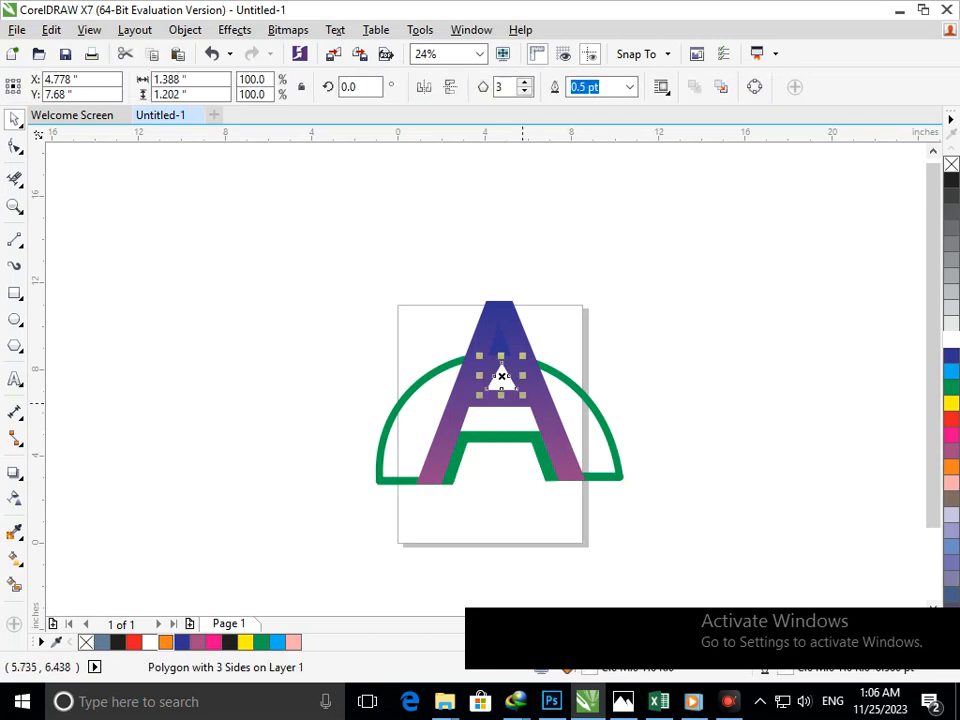
pyautogui.moveTo(521, 395)
pyautogui.mouseDown()
pyautogui.moveTo(516, 389)
pyautogui.moveTo(524, 397)
pyautogui.mouseUp()
pyautogui.click(687, 330)
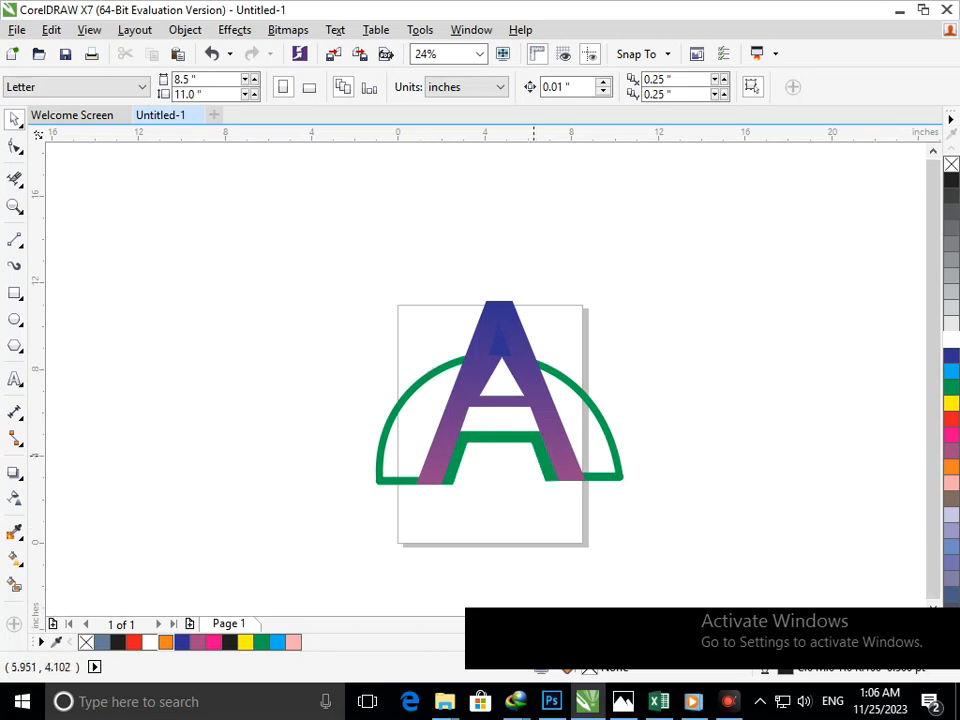
# Group the letter A, white triangle and green shapes into one logo
pyautogui.moveTo(513, 449); pyautogui.dragTo(514, 450)
pyautogui.scroll(-3, 456, 318)
pyautogui.scroll(3, 489, 304)
pyautogui.moveTo(162, 259); pyautogui.dragTo(529, 523)
pyautogui.hotkey('ctrl', 'g')
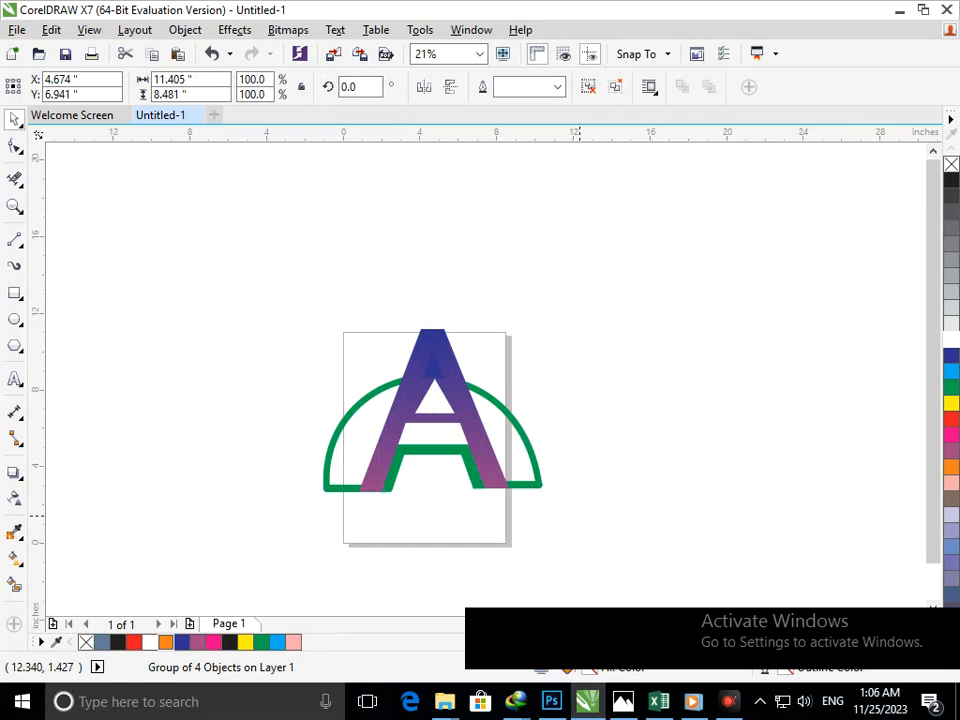
pyautogui.click(568, 432)
# Move the grouped logo off the page to the empty area at its upper left
pyautogui.scroll(-3, 480, 342)
pyautogui.moveTo(473, 343); pyautogui.dragTo(214, 252)
pyautogui.click(187, 246)
pyautogui.press('F2')
pyautogui.moveTo(154, 199)
pyautogui.mouseDown()
pyautogui.moveTo(219, 273)
pyautogui.moveTo(267, 292)
pyautogui.mouseUp()
pyautogui.moveTo(487, 407); pyautogui.dragTo(484, 329)
pyautogui.moveTo(294, 482); pyautogui.dragTo(318, 462)
pyautogui.click(118, 485)
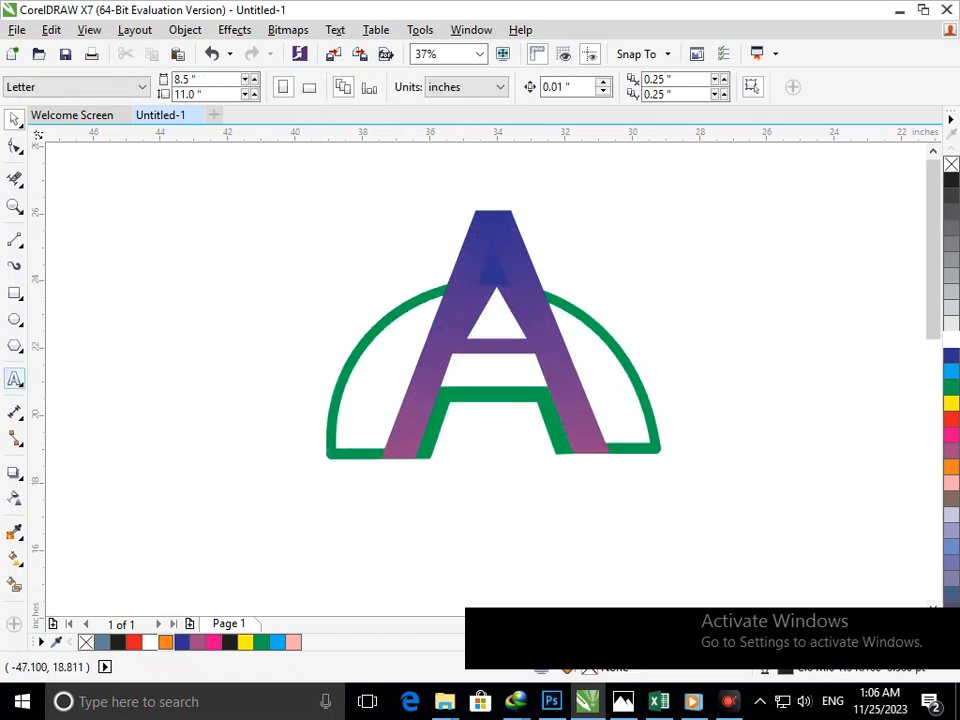
# Add the text "cOMPANY NAME" below the logo in Arial and enlarge it to about 60 pt
pyautogui.click(369, 545)
pyautogui.write('cOMPANY nAME')
pyautogui.press('BackSpace')
pyautogui.press('BackSpace')
pyautogui.press('BackSpace')
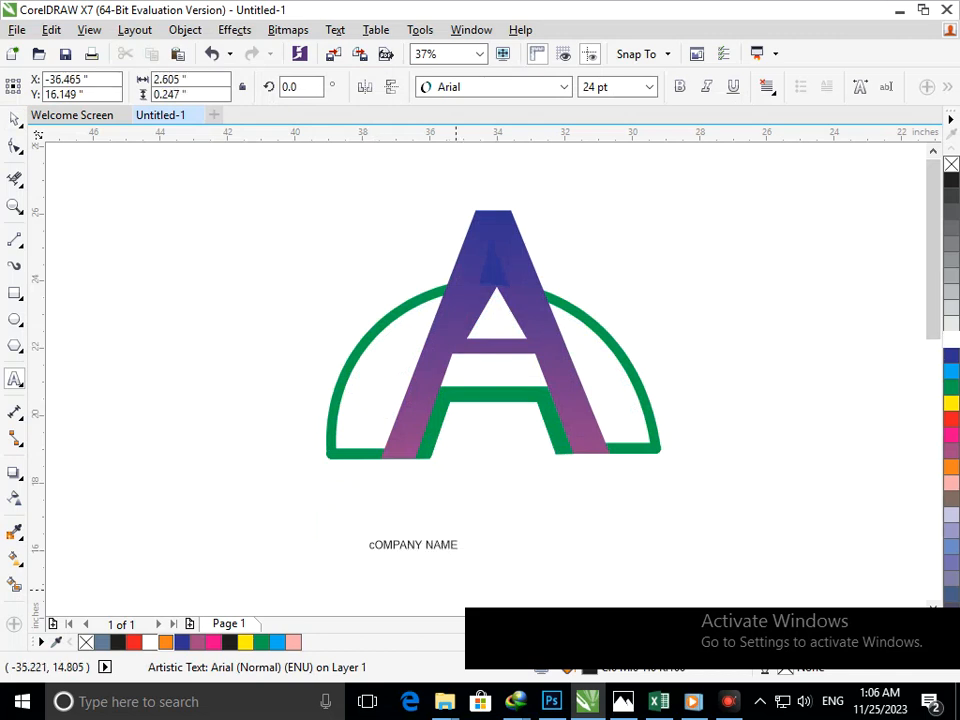
pyautogui.moveTo(468, 558); pyautogui.dragTo(532, 578)
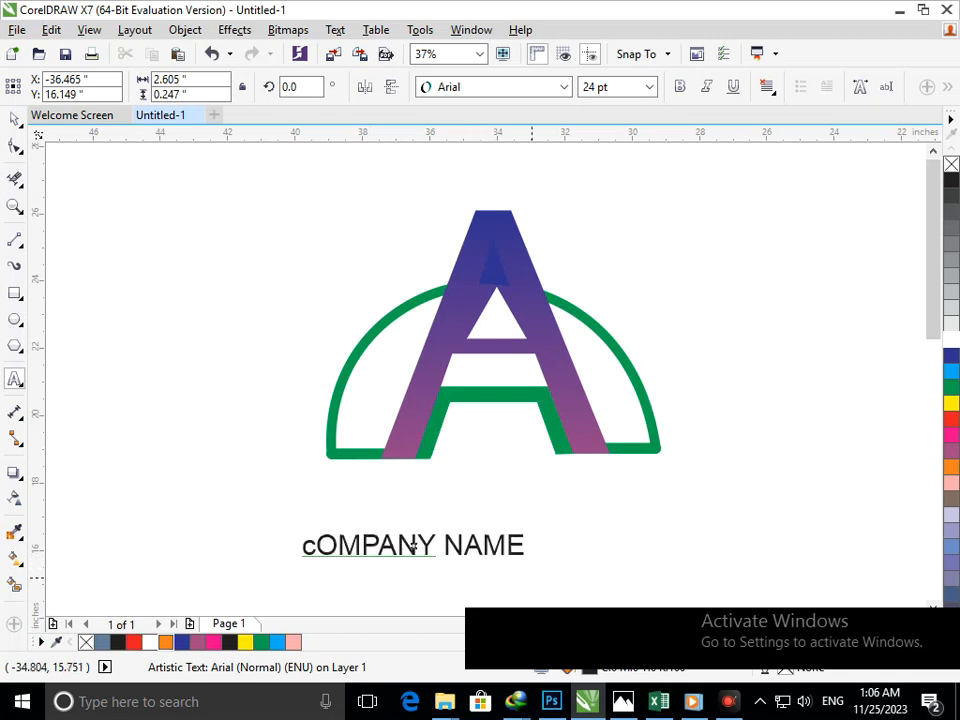
# Replace the lowercase first letter of the company name text with a capital C
pyautogui.click(314, 551)
pyautogui.press('BackSpace')
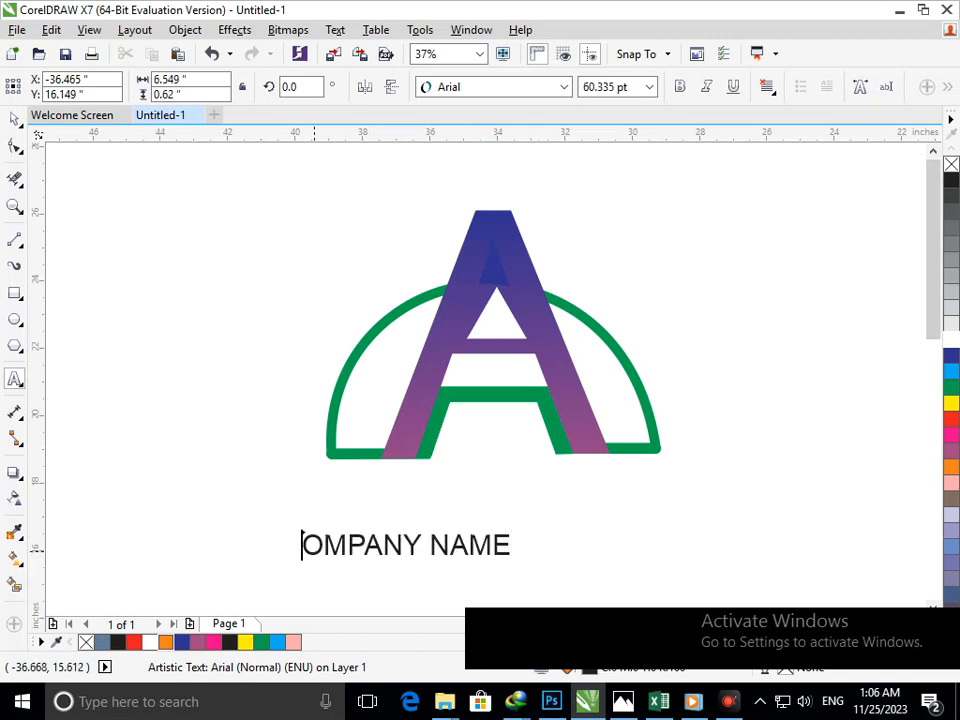
pyautogui.write('C')
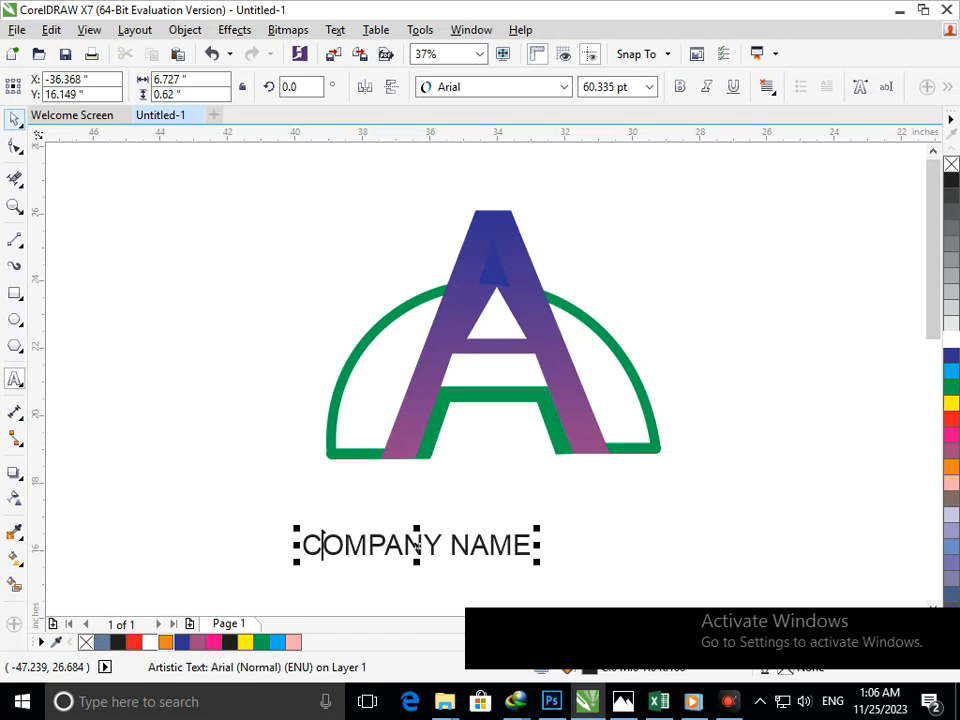
# Move the COMPANY NAME text directly beneath the logo and widen its letter spacing to span the logo's full width
pyautogui.click(14, 119)
pyautogui.click(131, 346)
pyautogui.moveTo(410, 543); pyautogui.dragTo(444, 492)
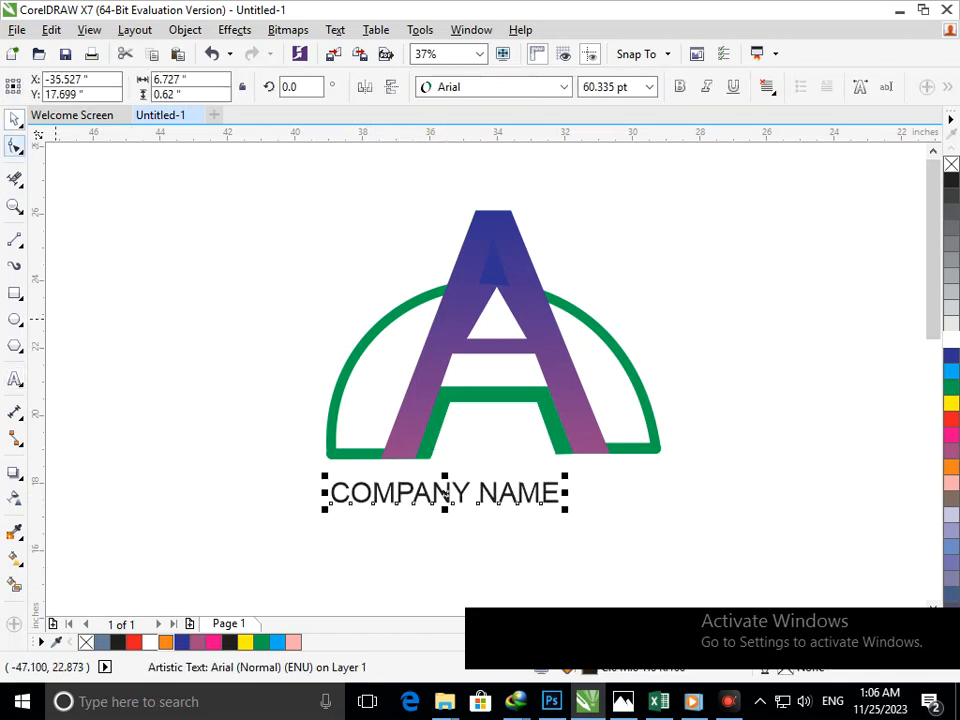
pyautogui.click(14, 146)
pyautogui.moveTo(565, 510); pyautogui.dragTo(661, 510)
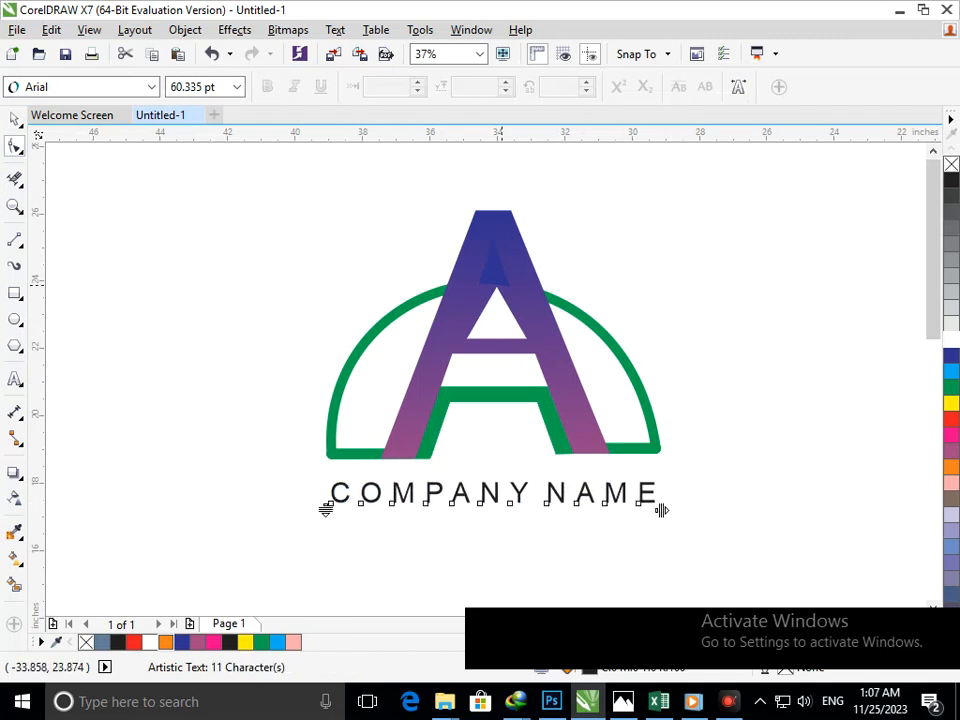
pyautogui.press('space')
pyautogui.click(541, 519)
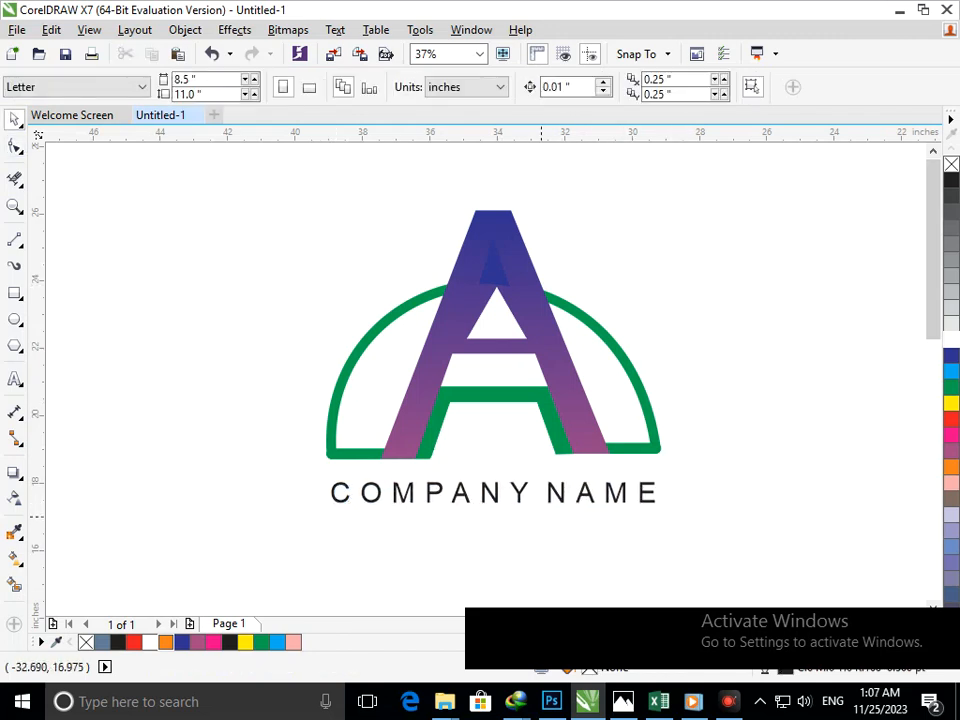
# Make the COMPANY NAME text bold
pyautogui.click(517, 490)
pyautogui.click(680, 87)
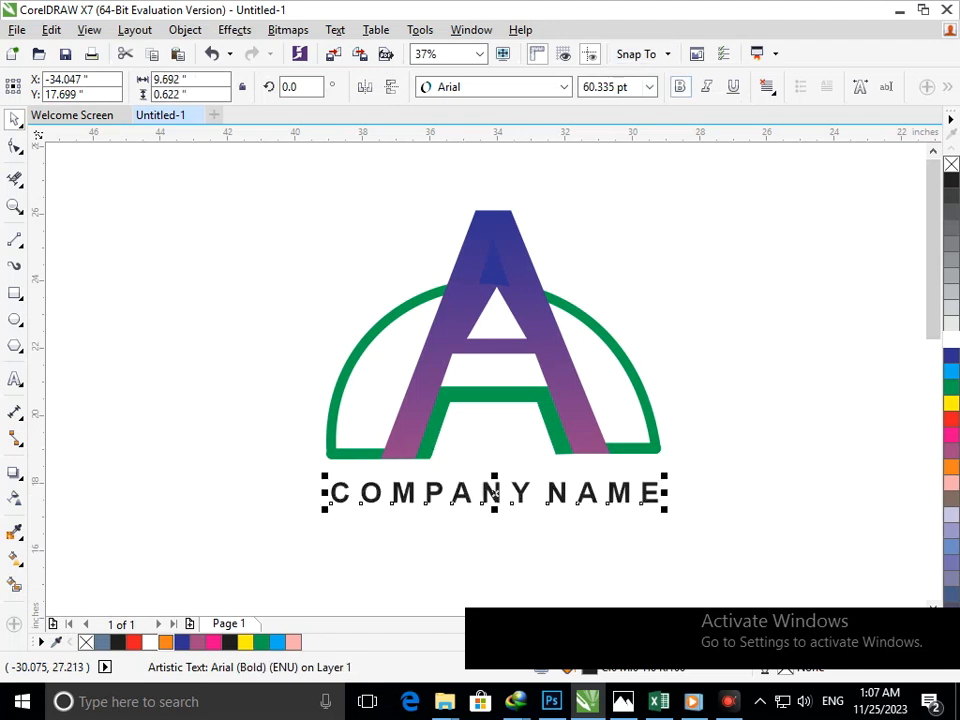
pyautogui.click(627, 440)
# Colour the fill and outline of the word COMPANY dark blue
pyautogui.doubleClick(521, 500)
pyautogui.moveTo(526, 500); pyautogui.dragTo(360, 495)
pyautogui.click(540, 503)
pyautogui.doubleClick(495, 493)
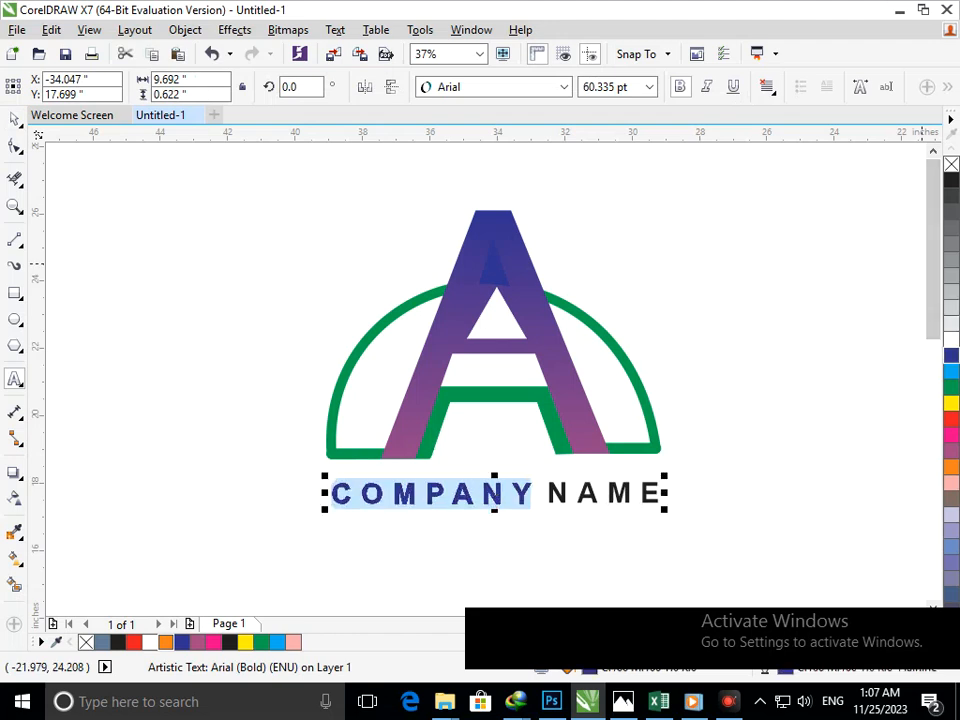
pyautogui.click(15, 118)
pyautogui.click(110, 223)
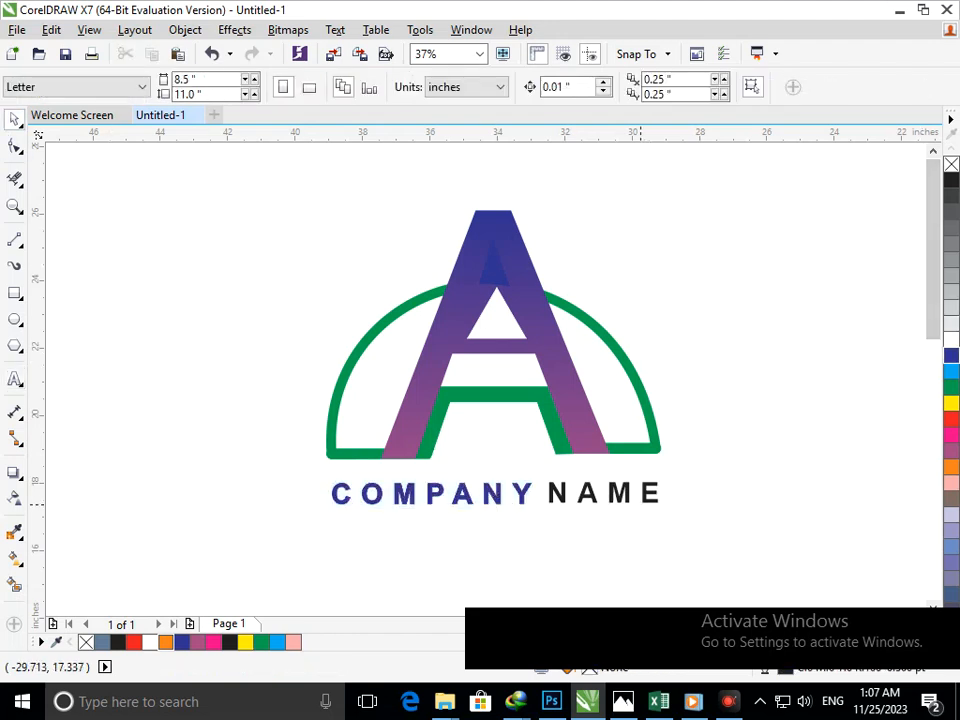
pyautogui.doubleClick(646, 498)
pyautogui.hotkey('ctrl', 'z')
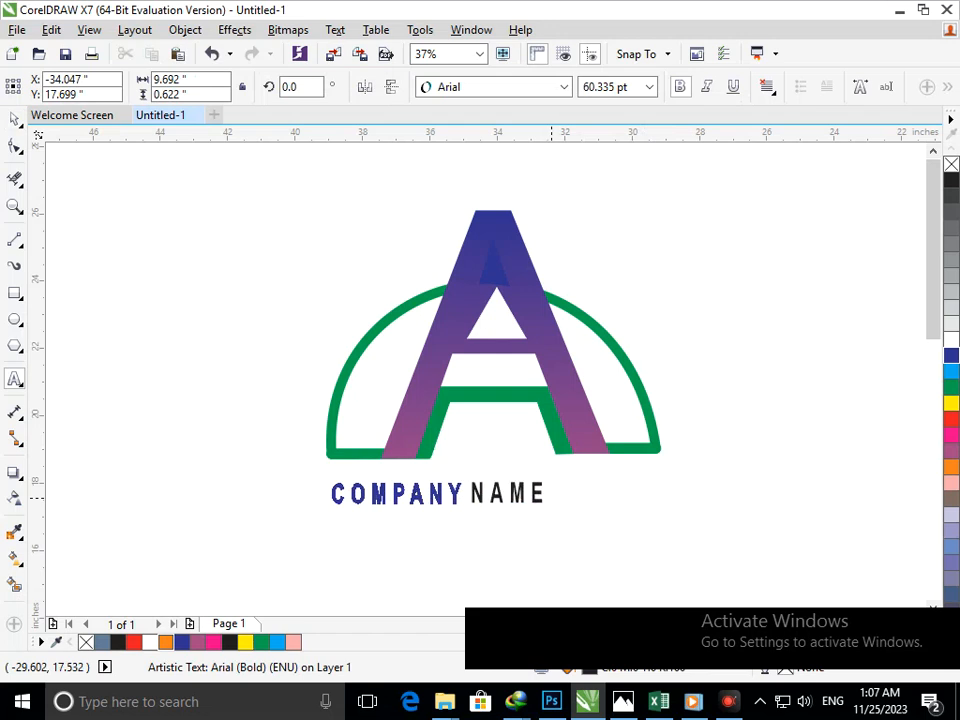
pyautogui.hotkey('ctrl', 'z')
# Widen the letter spacing of the COMPANY NAME text slightly, making it about 9.75 inches wide
pyautogui.click(15, 146)
pyautogui.moveTo(669, 512)
pyautogui.mouseDown()
pyautogui.moveTo(552, 511)
pyautogui.moveTo(664, 513)
pyautogui.mouseUp()
pyautogui.click(15, 118)
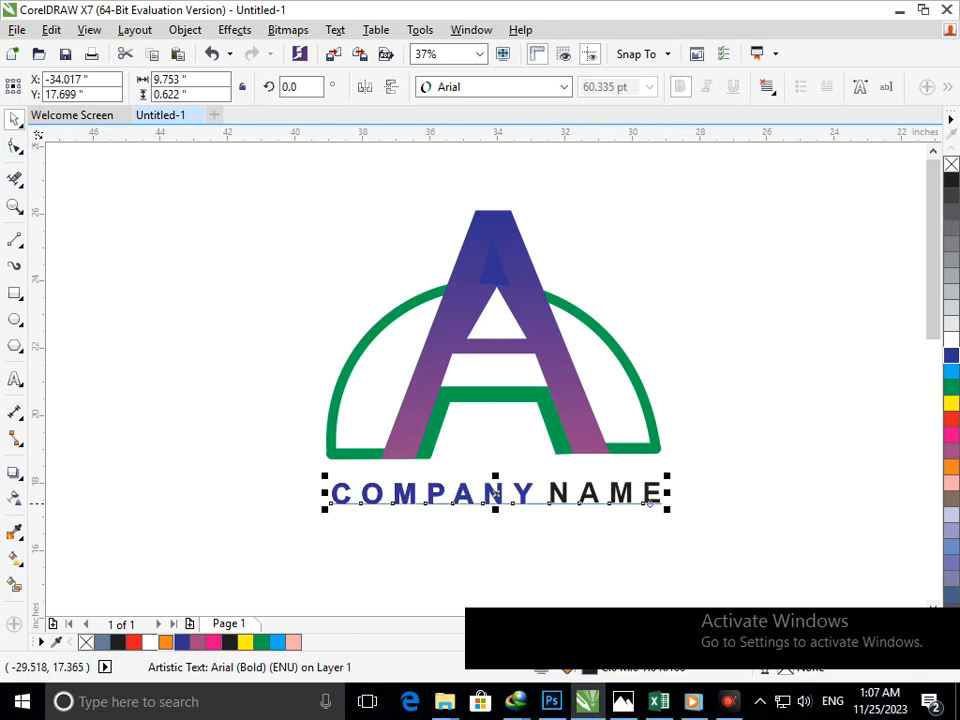
# Colour the fill and outline of the word NAME orange
pyautogui.doubleClick(656, 501)
pyautogui.hotkey('shift', 'Left')
pyautogui.hotkey('shift', 'Left')
pyautogui.hotkey('shift', 'Left')
pyautogui.hotkey('shift', 'Left')
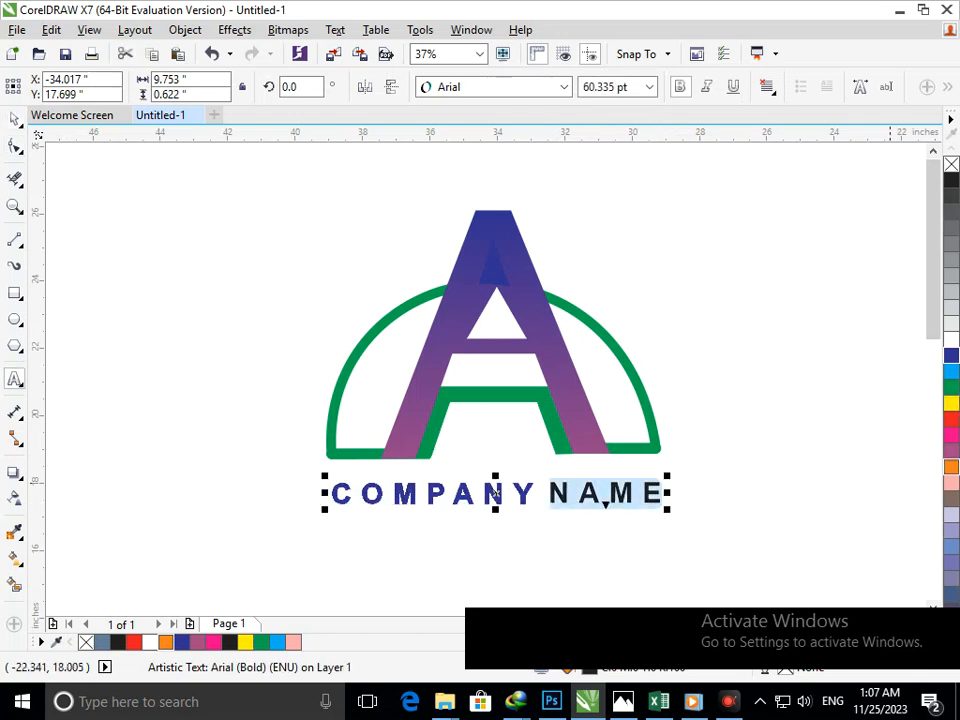
pyautogui.click(951, 467)
pyautogui.rightClick(951, 467)
pyautogui.click(15, 118)
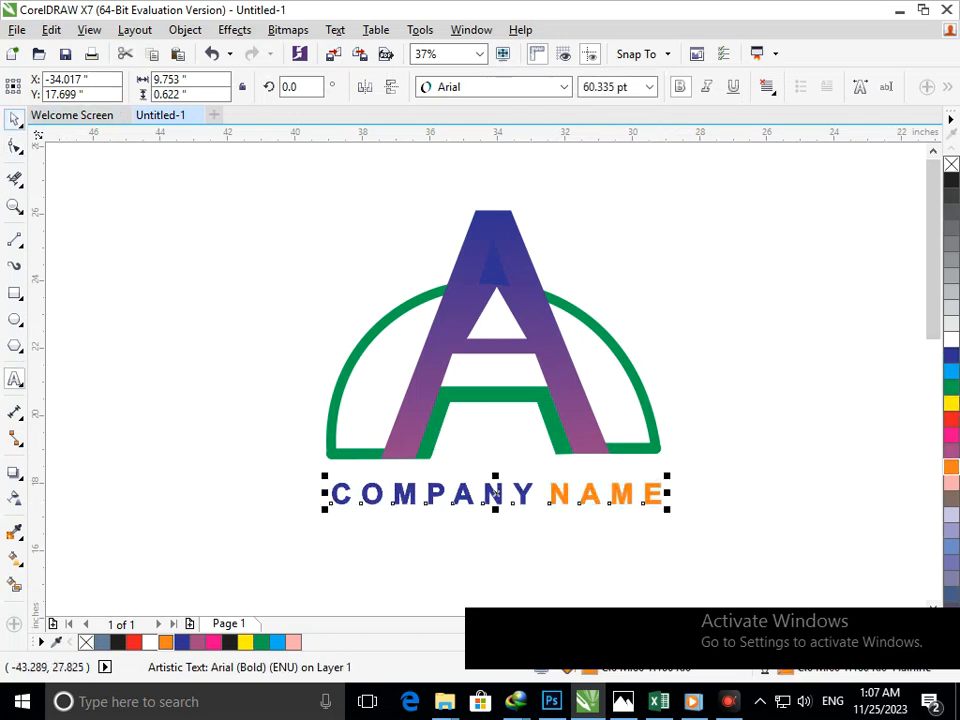
pyautogui.click(270, 495)
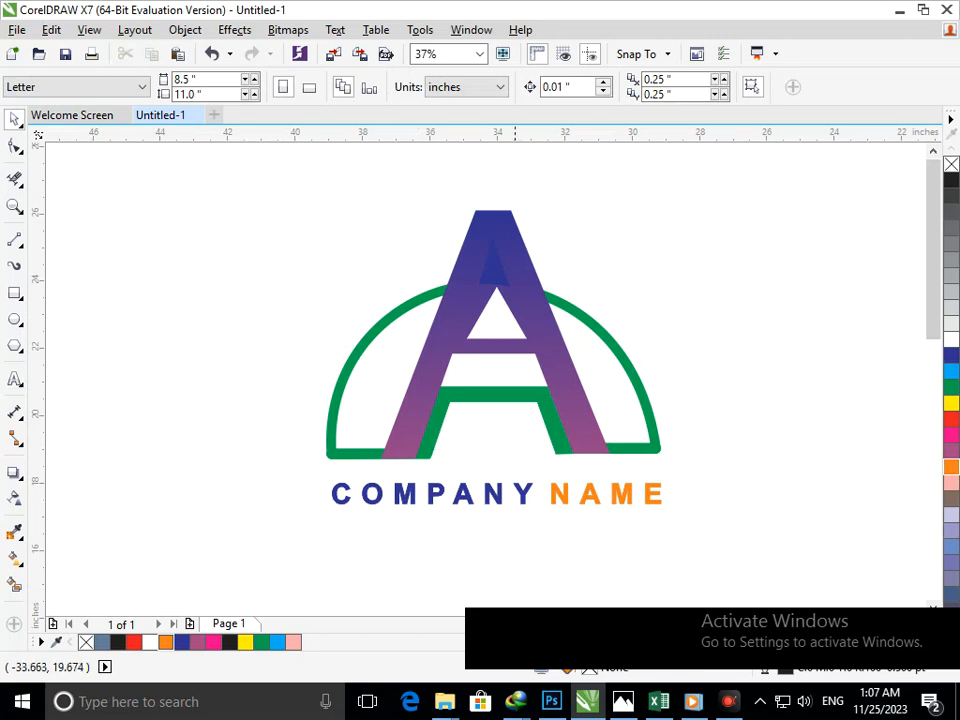
# Try moving the grouped logo up and away from the company name, and undo the move
pyautogui.moveTo(488, 281); pyautogui.dragTo(680, 241)
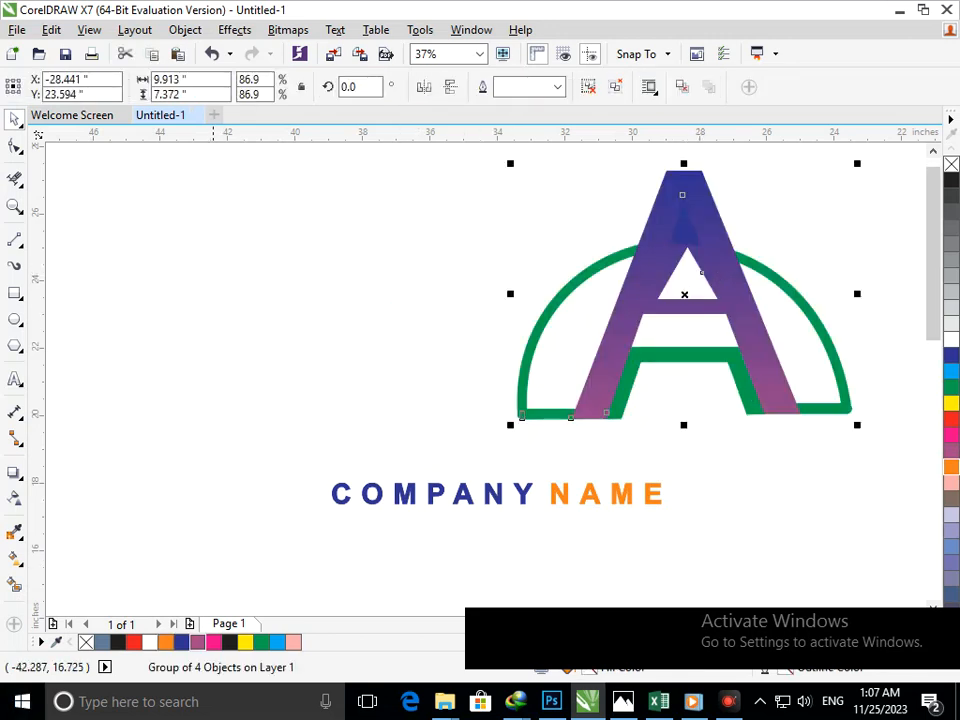
pyautogui.hotkey('ctrl', 'z')
pyautogui.press('Escape')
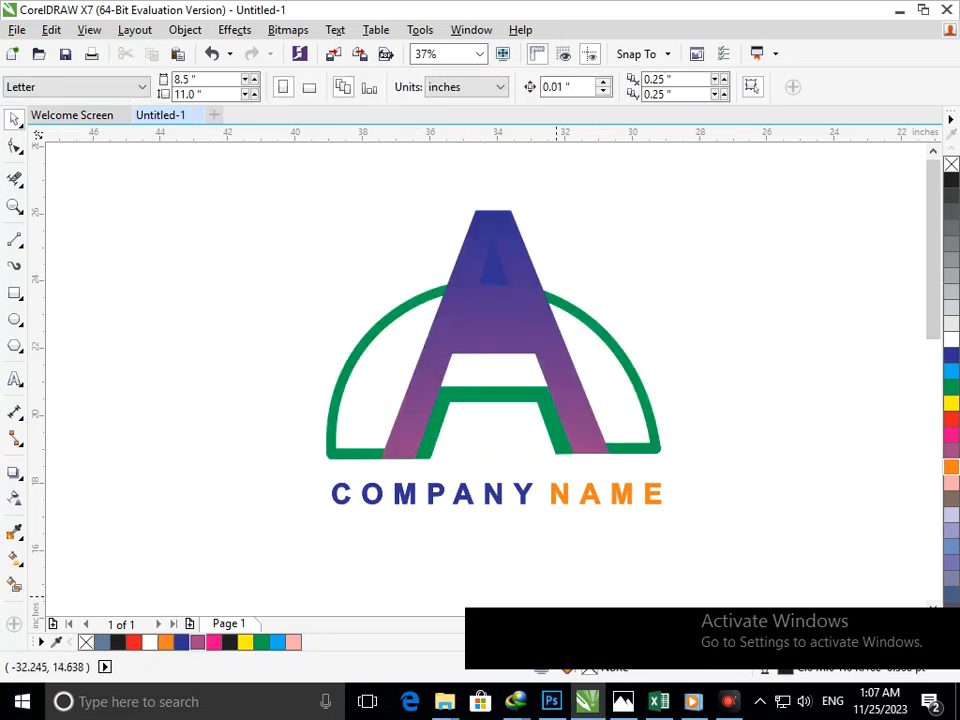
pyautogui.moveTo(587, 702)
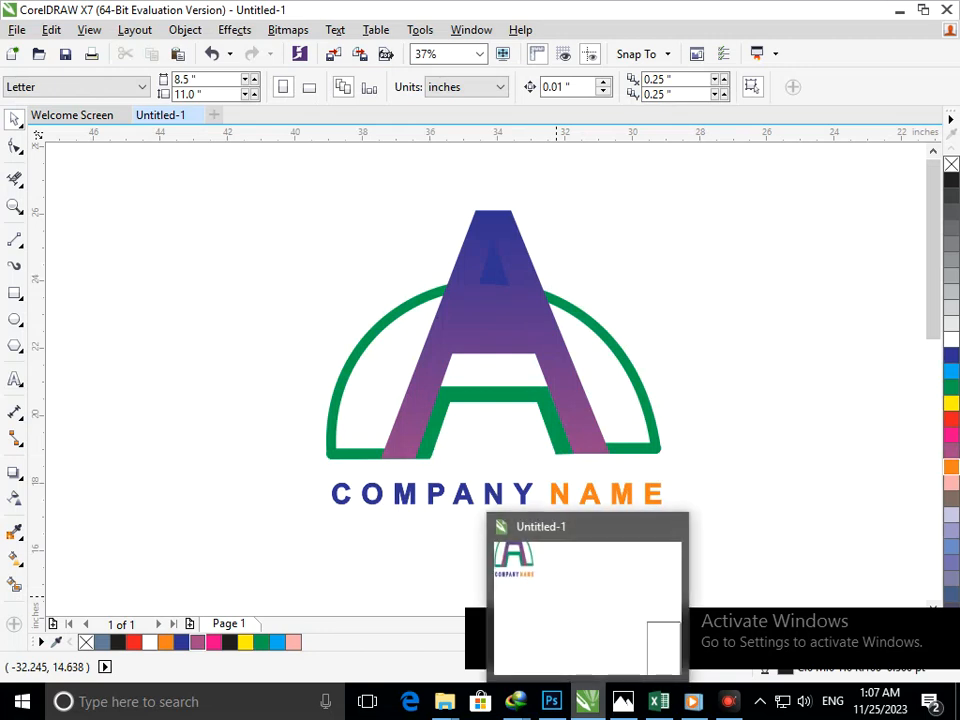